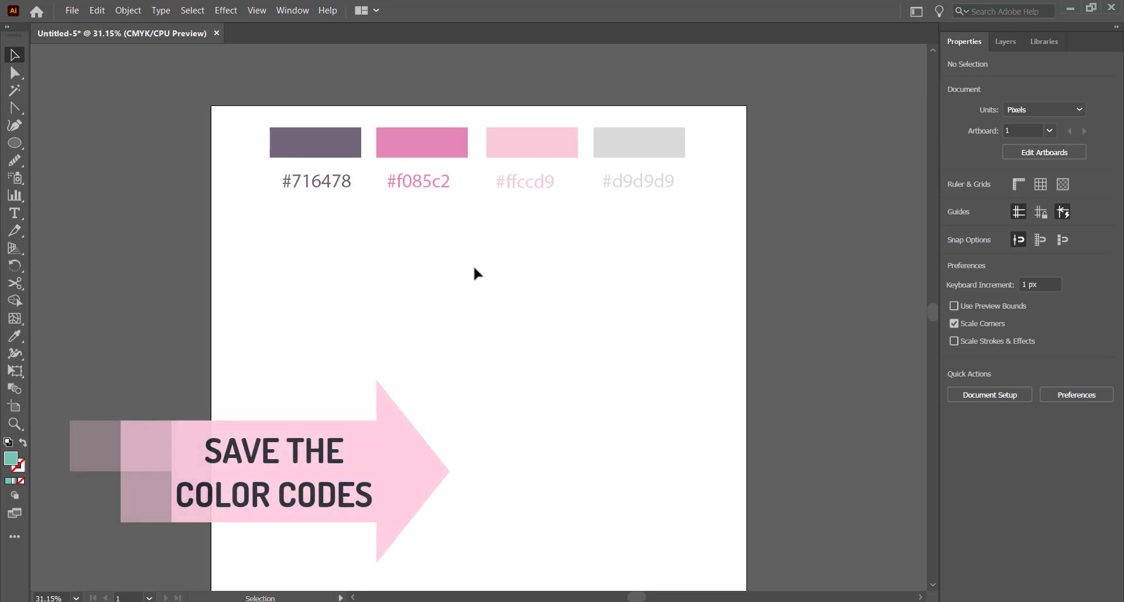
Step: Draw a 115 x 85 px ellipse on the empty canvas beside the artboard as the base of the head
scroll(385, 332, left, 5)
scroll(385, 331, left, 1)
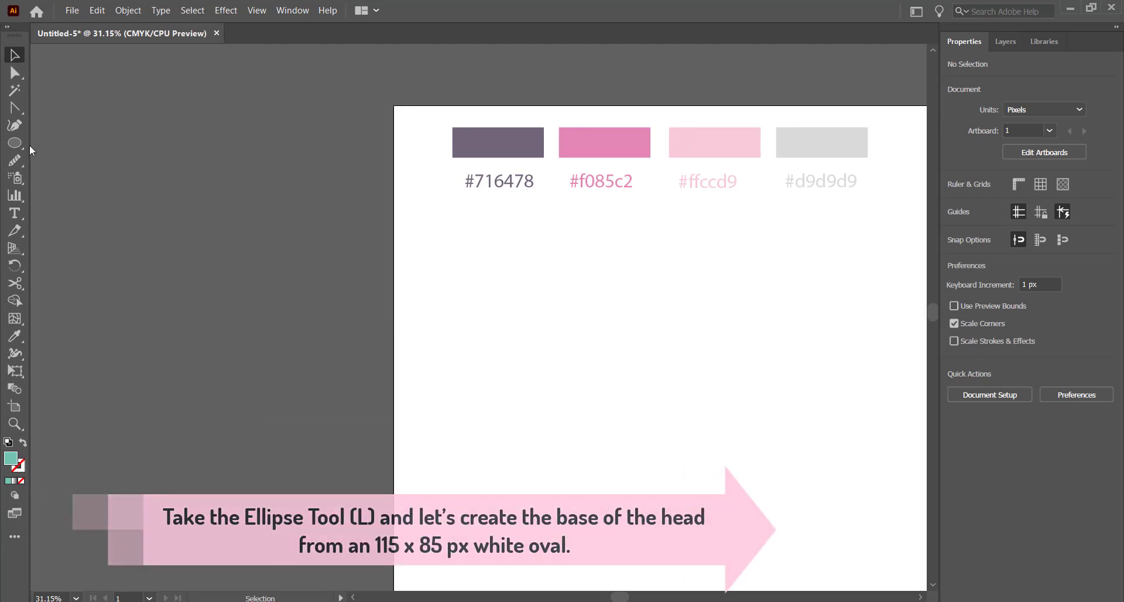
drag(22, 149, 52, 155)
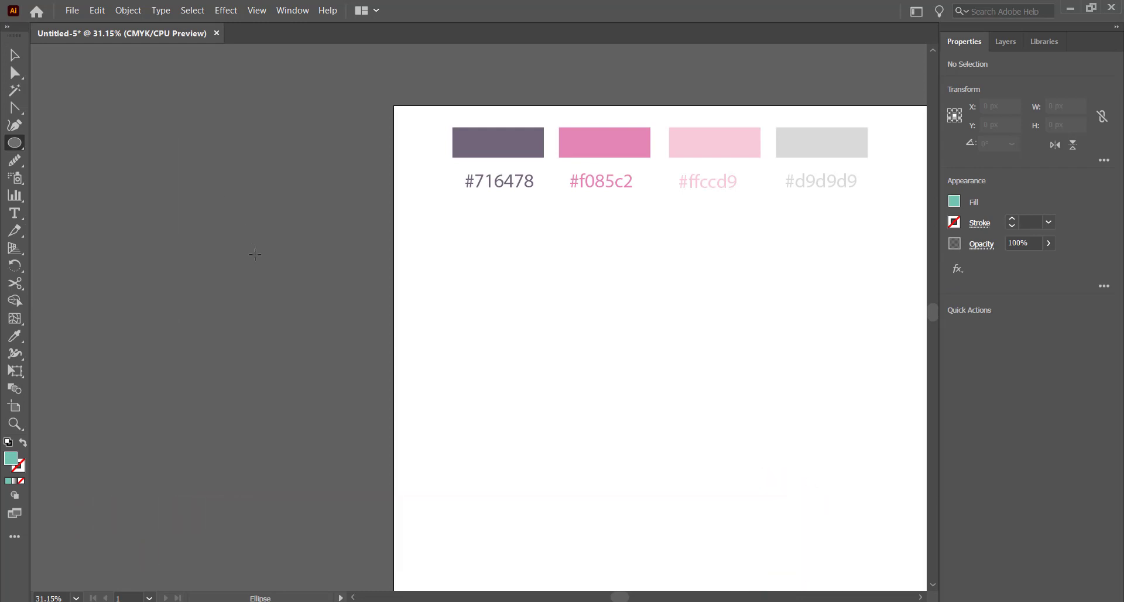
click(254, 254)
text(115)
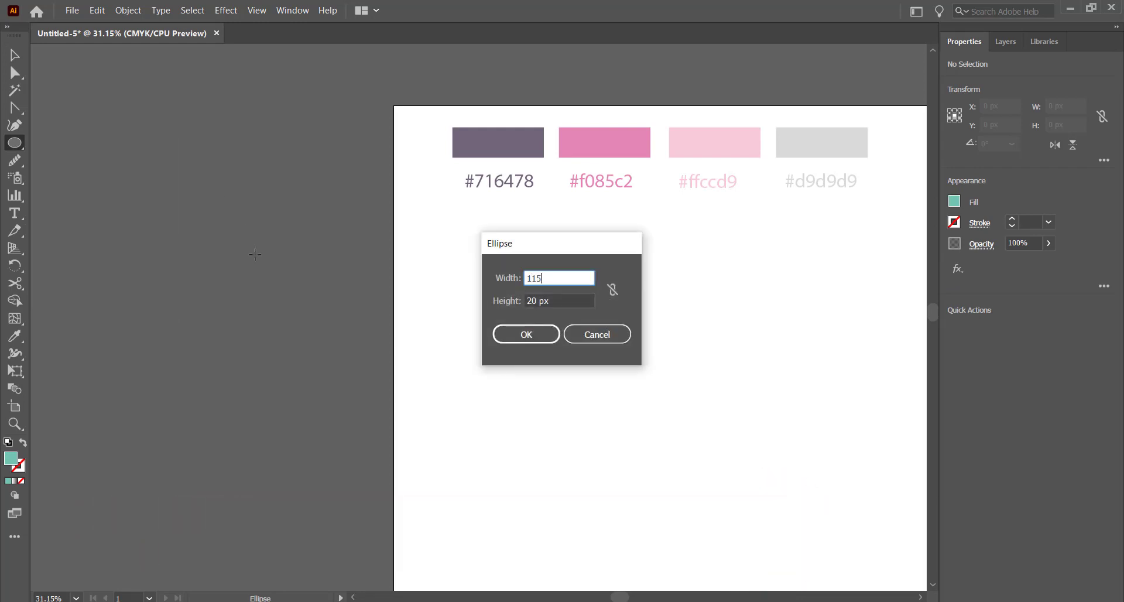
key(Tab)
text(85)
key(Return)
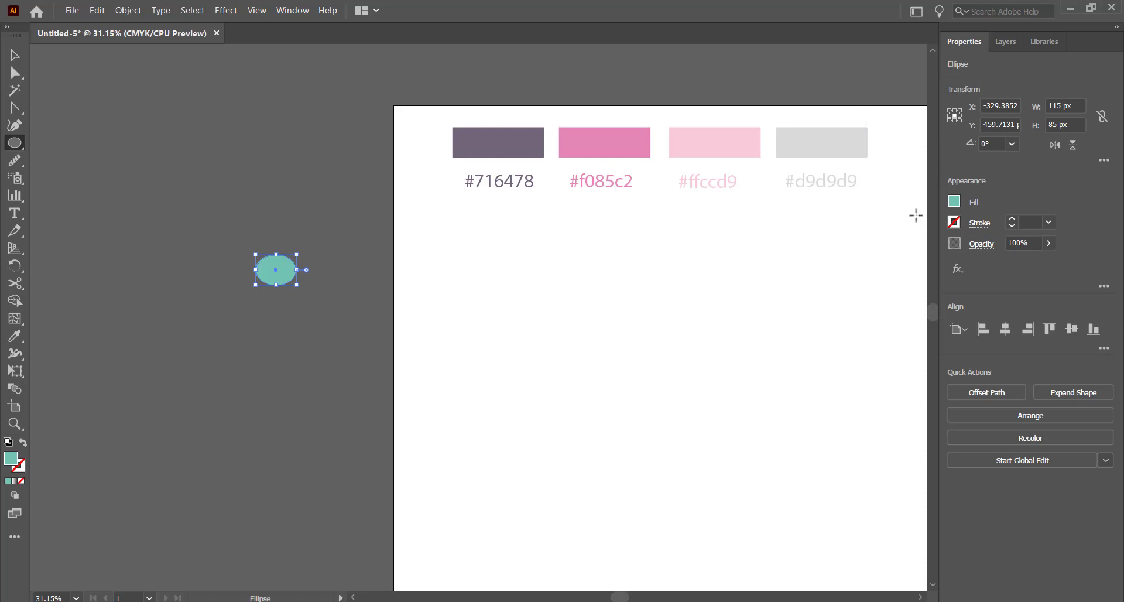
Step: Fill the head ellipse with white
click(956, 202)
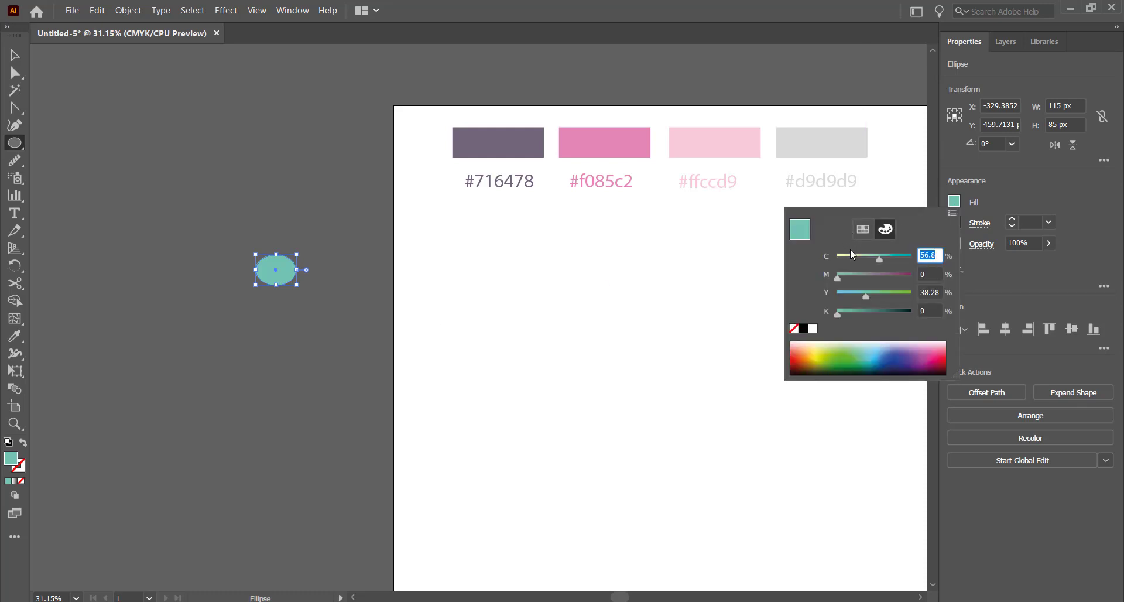
click(813, 328)
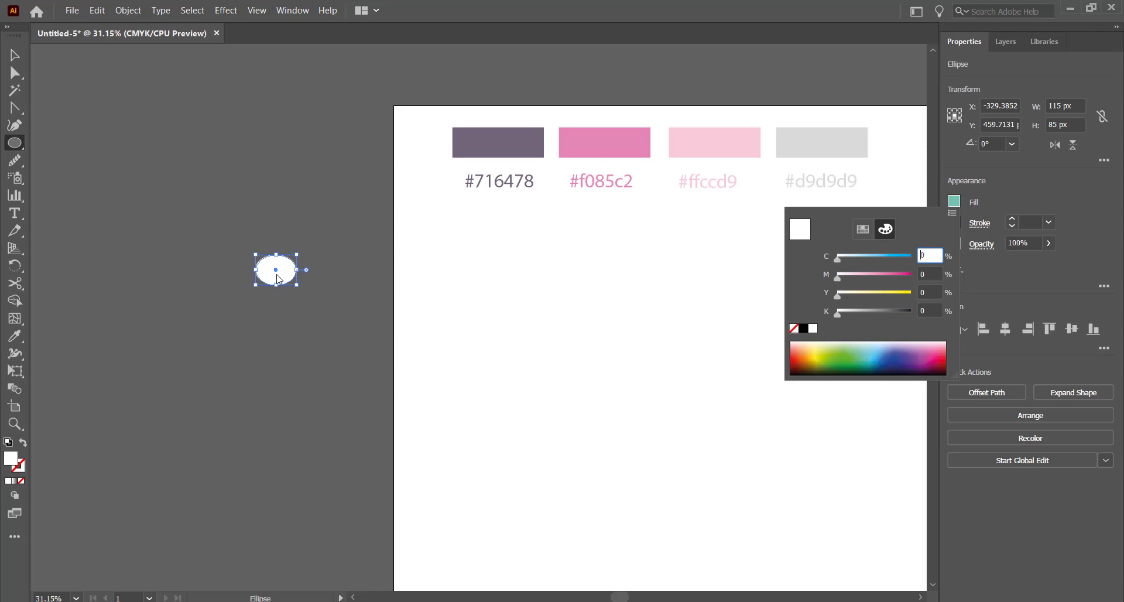
key(Escape)
Step: Lengthen the upper and lower handles of the head's right anchor point to make that side more squared
key(ctrl+equal)
key(ctrl+equal)
key(ctrl+equal)
key(ctrl+equal)
key(ctrl+equal)
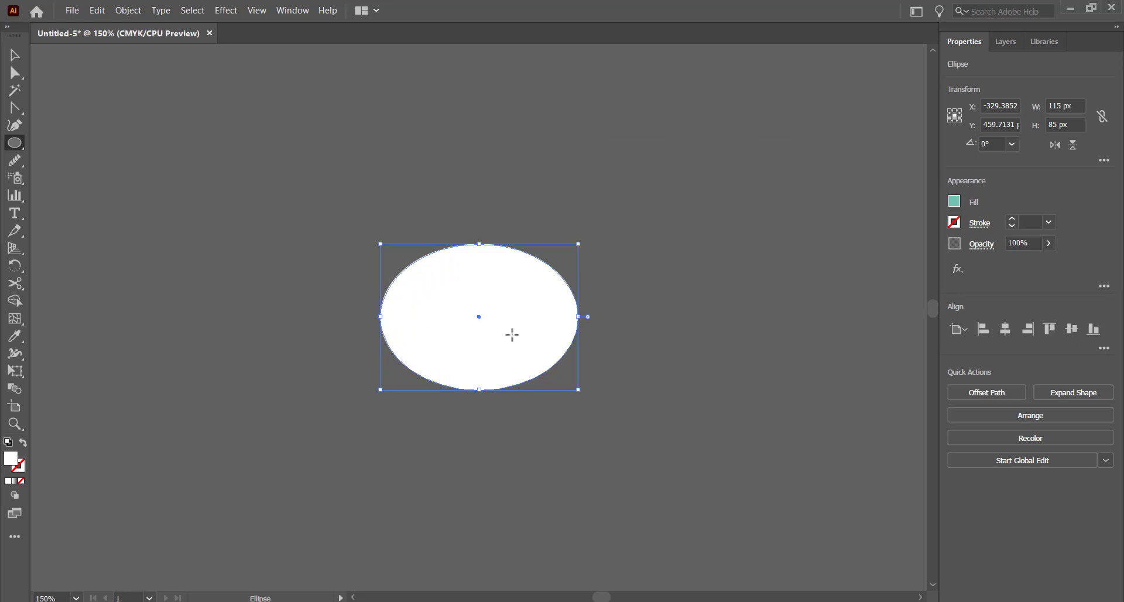
click(23, 85)
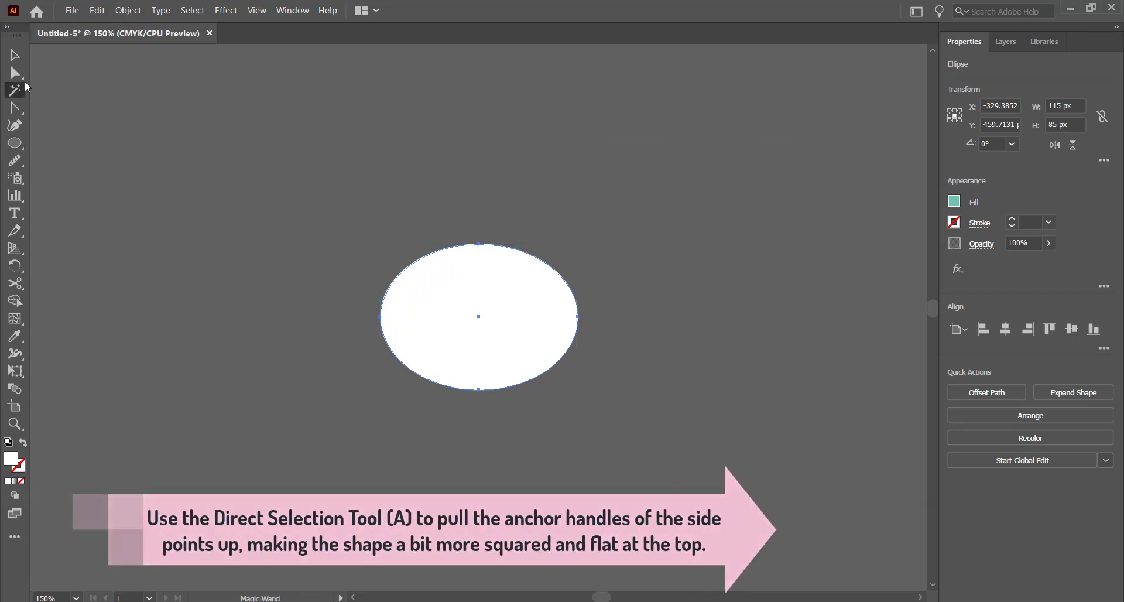
click(19, 73)
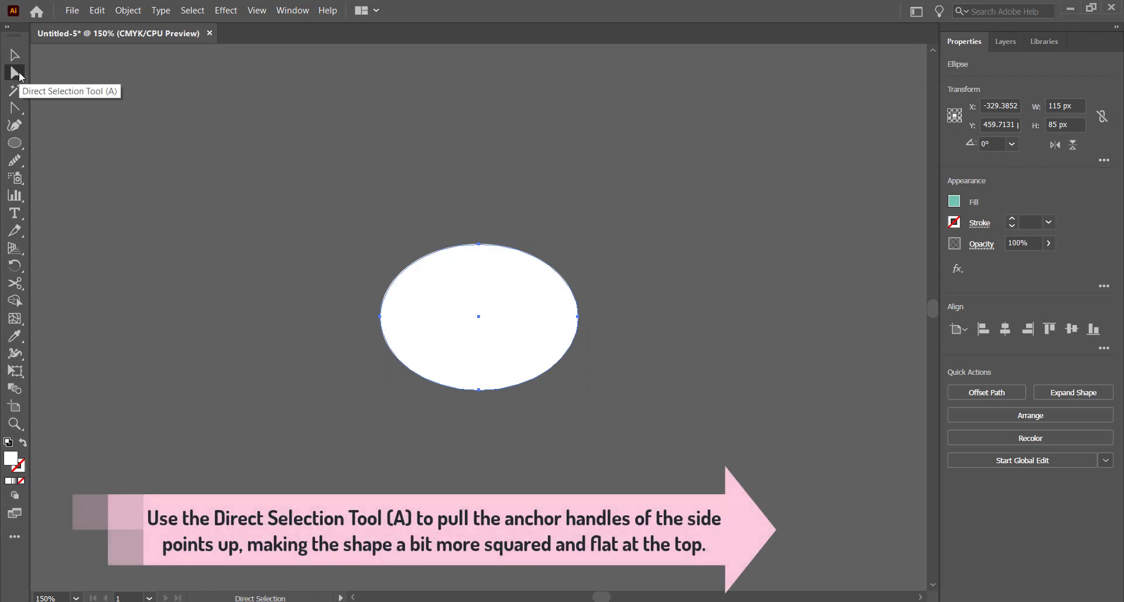
click(578, 316)
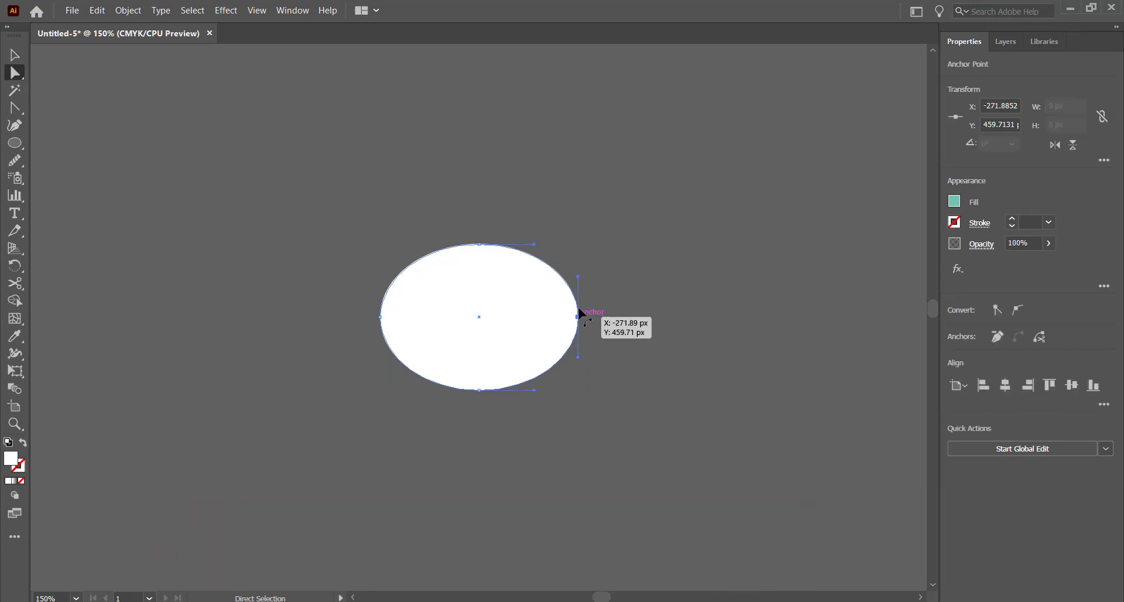
drag(578, 276, 577, 259)
drag(578, 357, 577, 376)
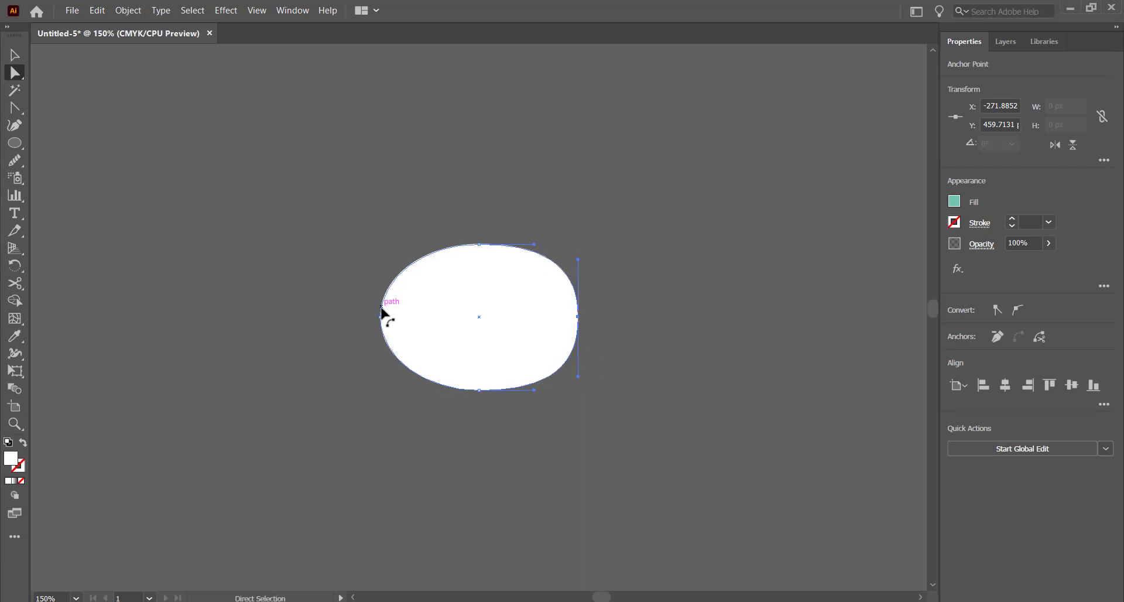
Step: Lengthen both handles of the head's left anchor point to match the right side, and deselect the shape
click(381, 316)
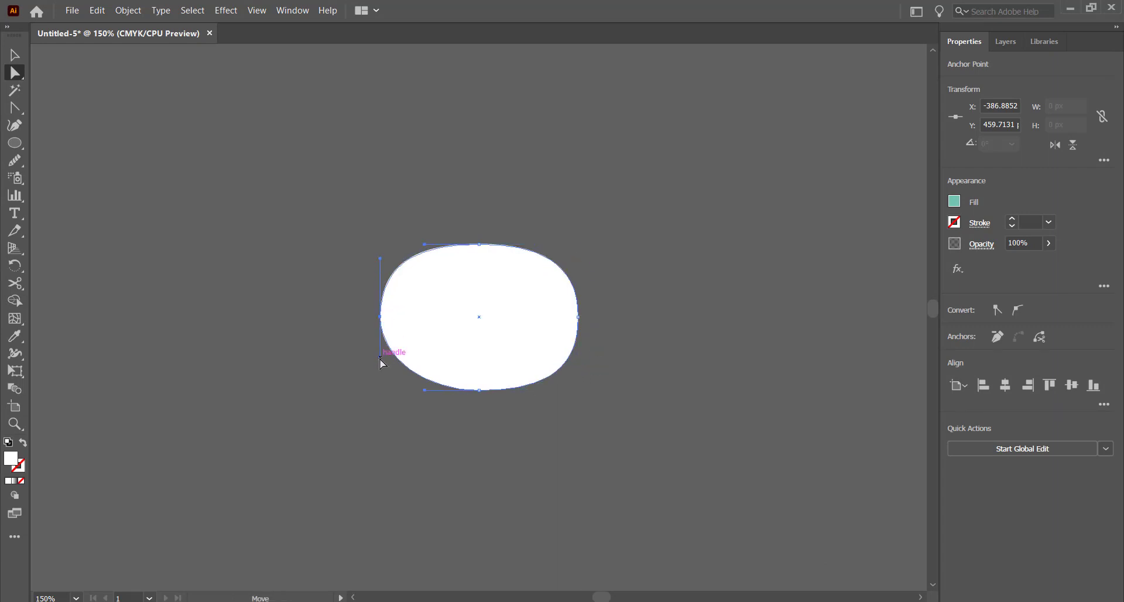
drag(380, 362, 379, 371)
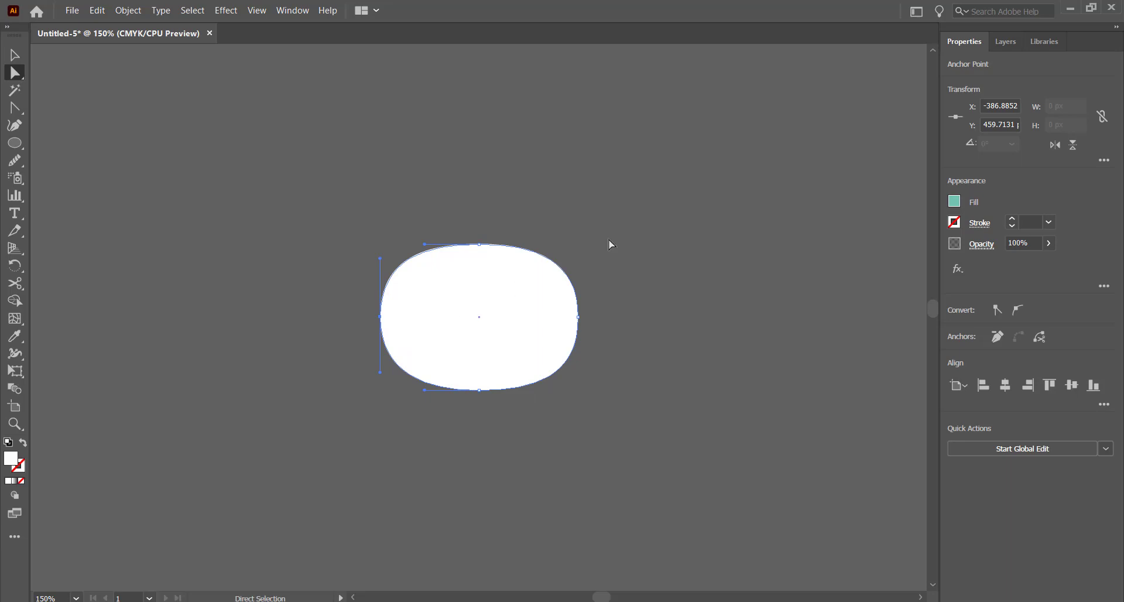
key(v)
click(623, 217)
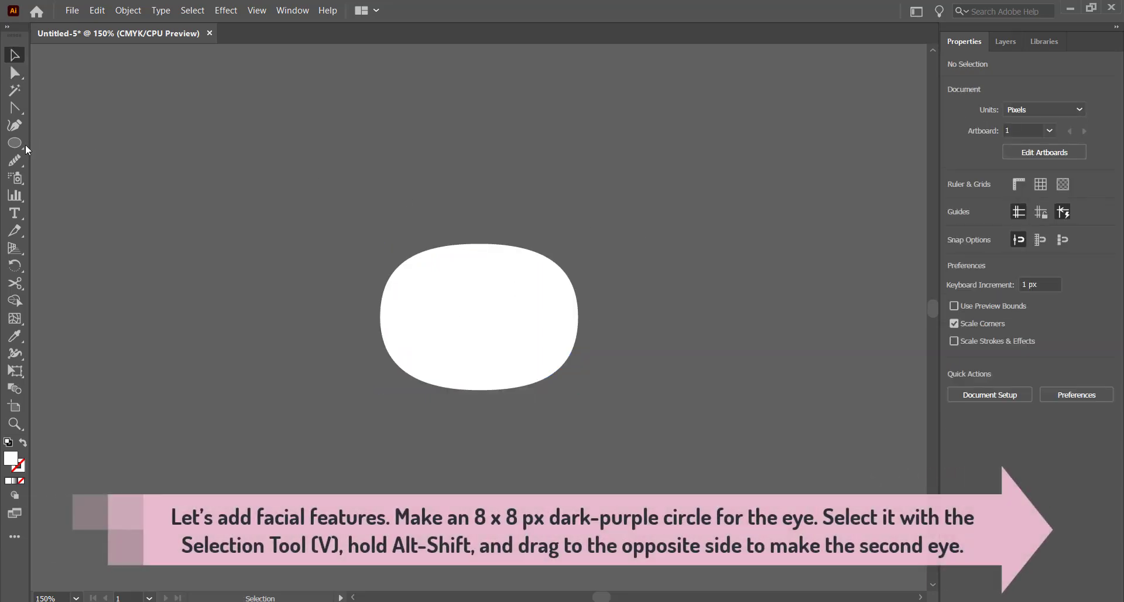
Step: Draw an 8 x 8 px circle beside the head for the first eye
click(15, 143)
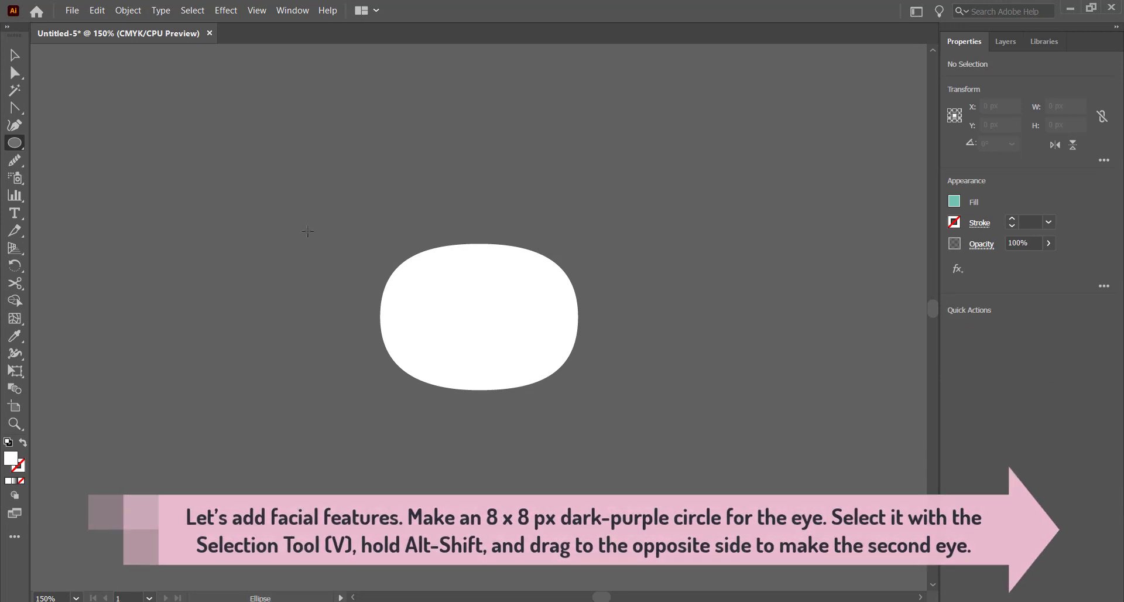
click(307, 230)
text(8)
key(Tab)
text(8)
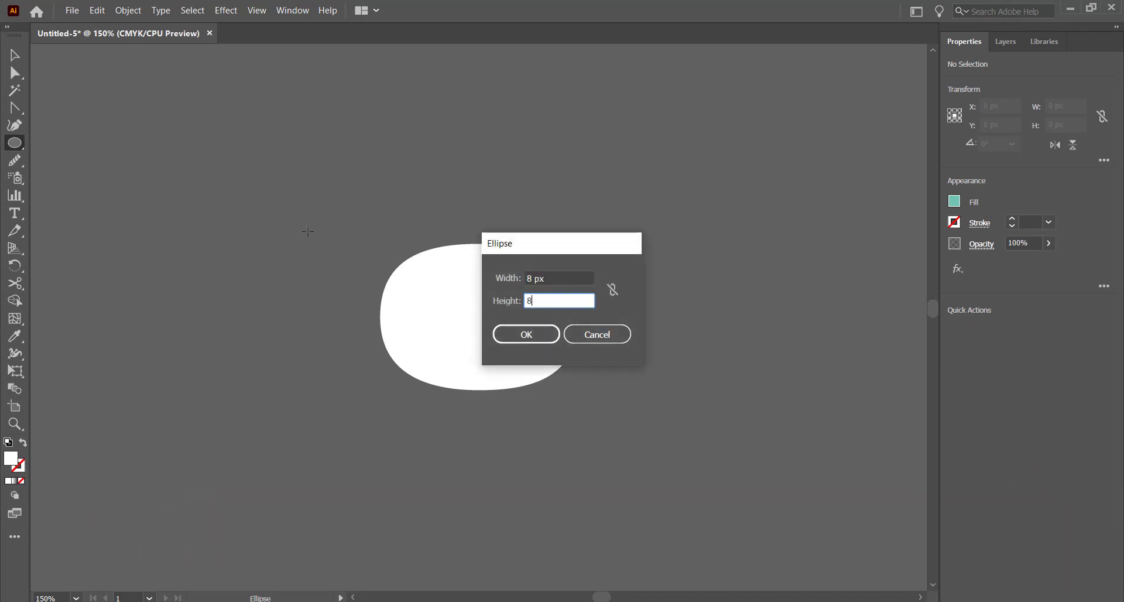
key(Return)
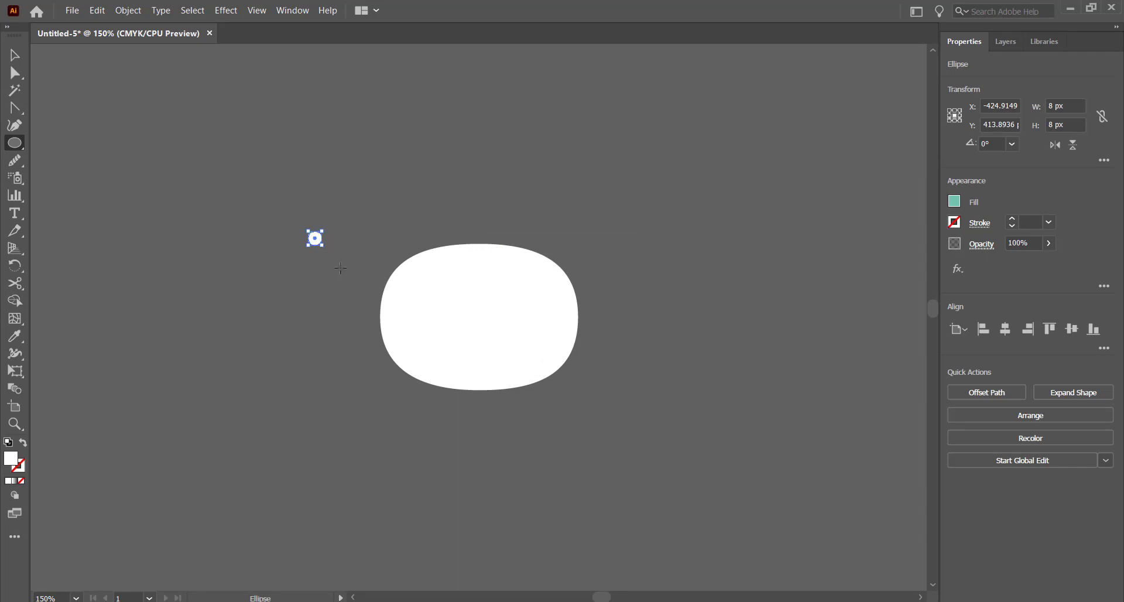
Step: Fill the eye circle with the dark purple sampled from the #716478 swatch
key(ctrl+minus)
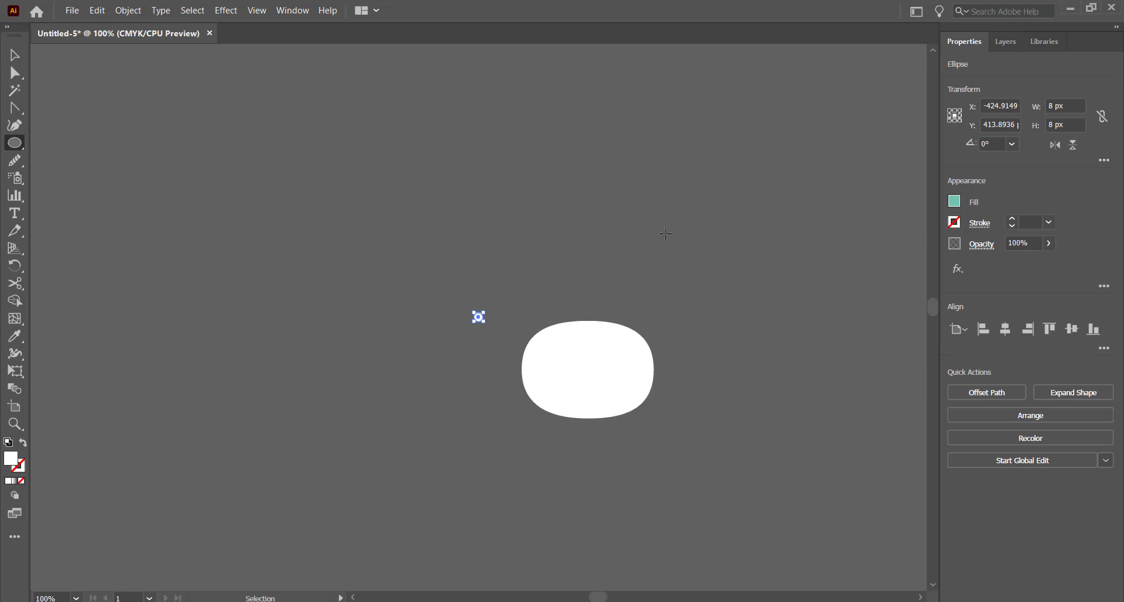
scroll(665, 234, right, 5)
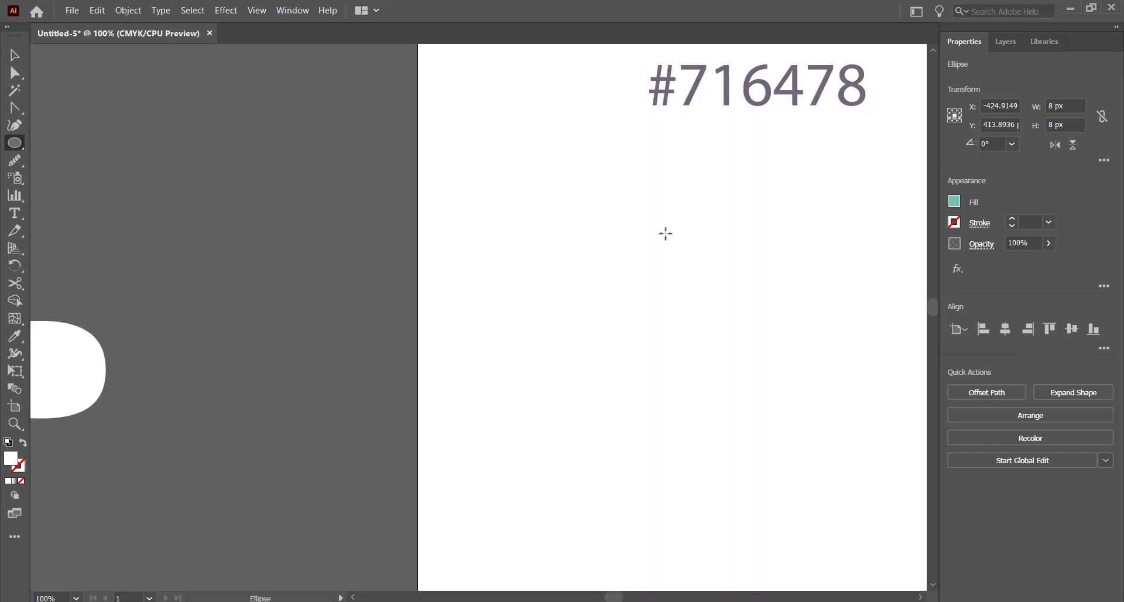
scroll(665, 234, up, 5)
key(i)
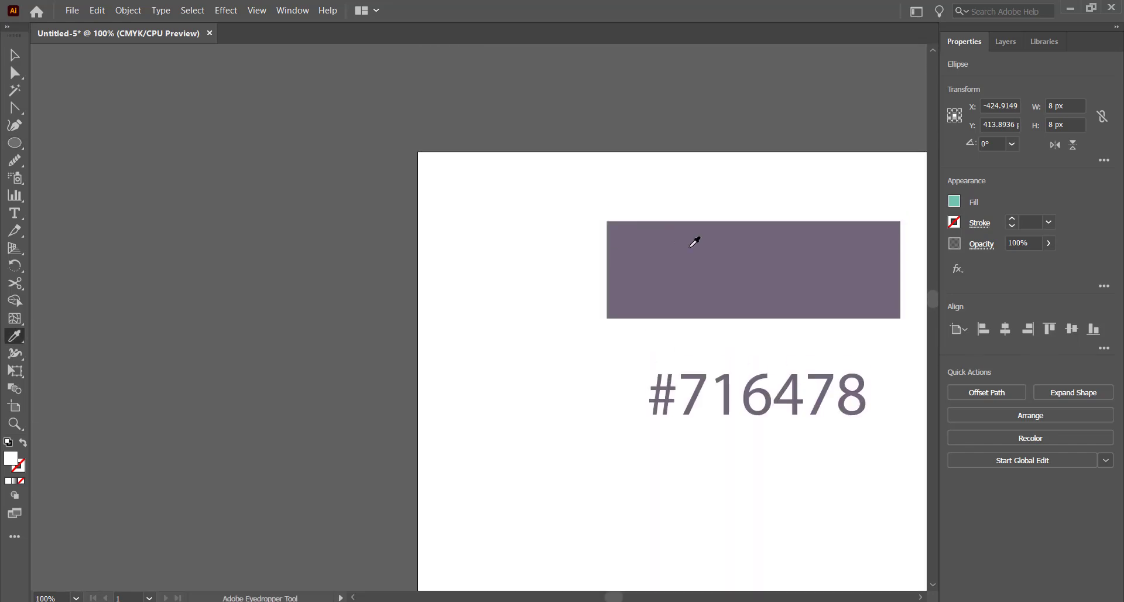
click(720, 270)
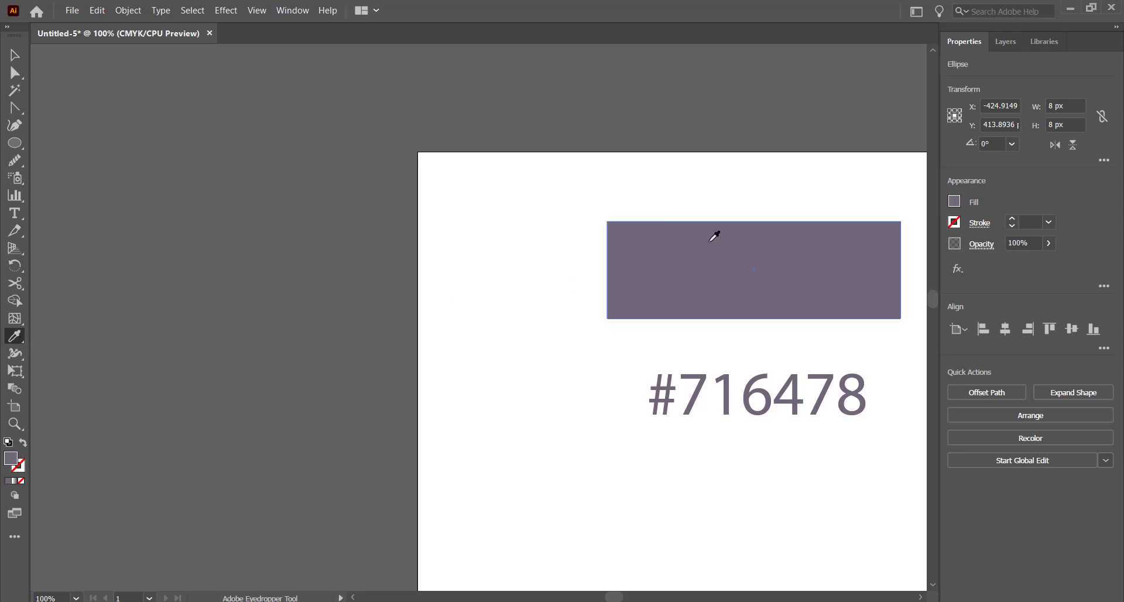
Step: Move the eye circle onto the left half of the face, at about X -359, Y 464 px
scroll(460, 341, left, 10)
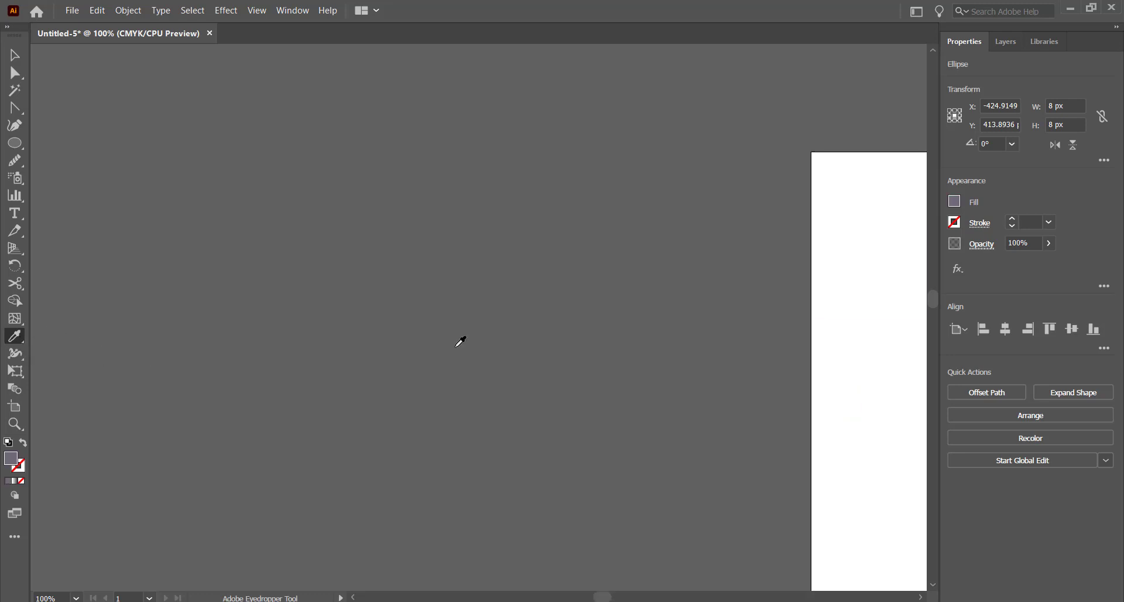
scroll(460, 342, down, 5)
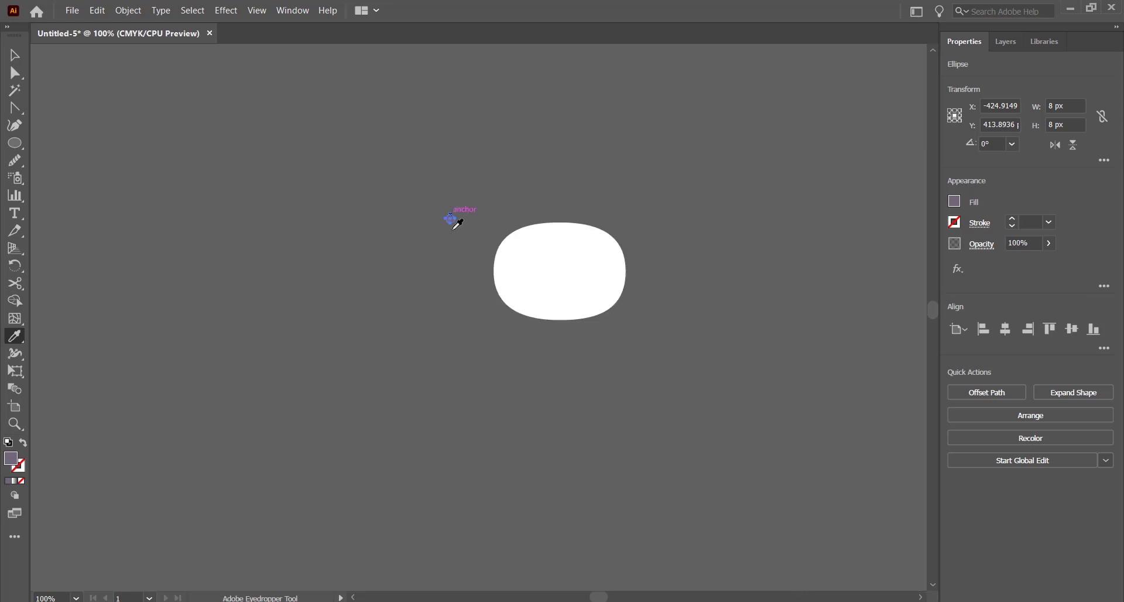
key(v)
key(a)
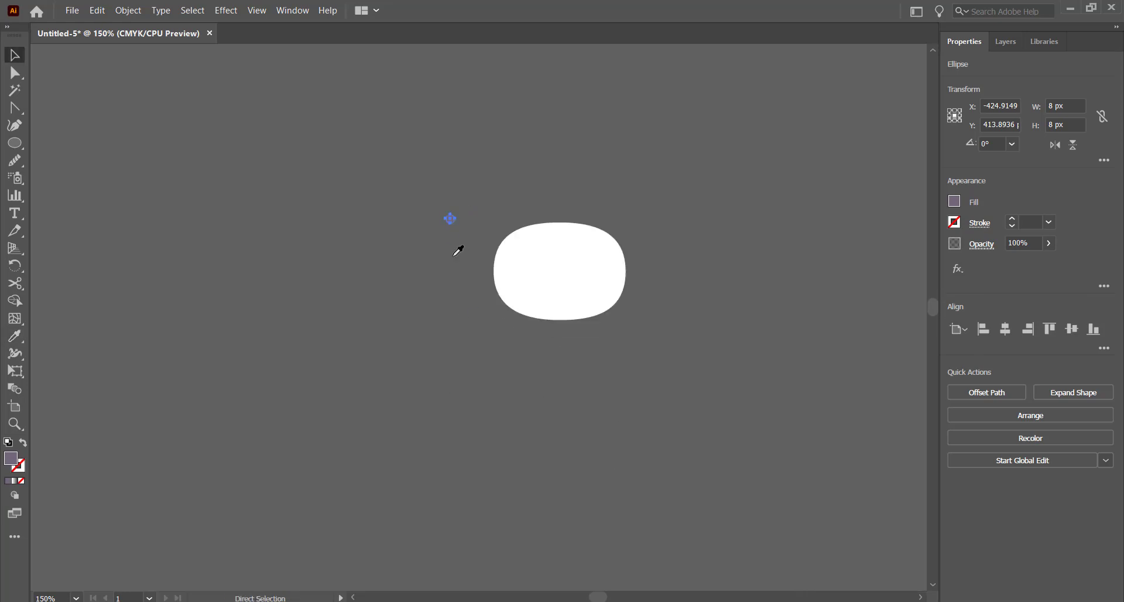
key(ctrl+equal)
key(ctrl+equal)
scroll(452, 256, right, 8)
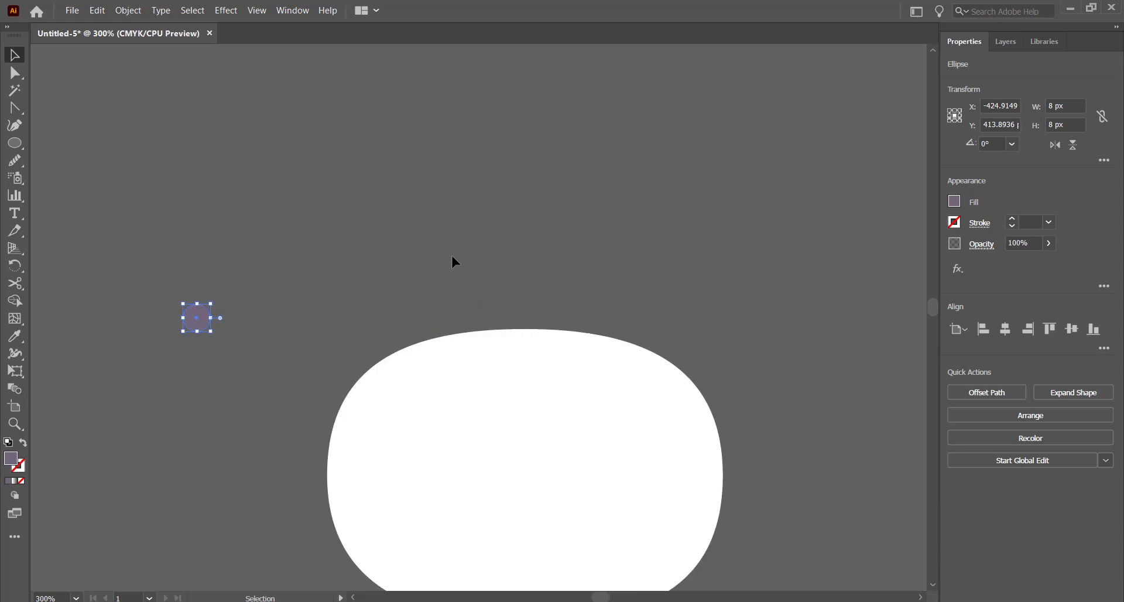
scroll(452, 256, down, 2)
key(shift+Right)
key(shift+Right)
key(shift+Right)
key(shift+Right)
key(shift+Right)
key(shift+Down)
key(shift+Down)
key(shift+Down)
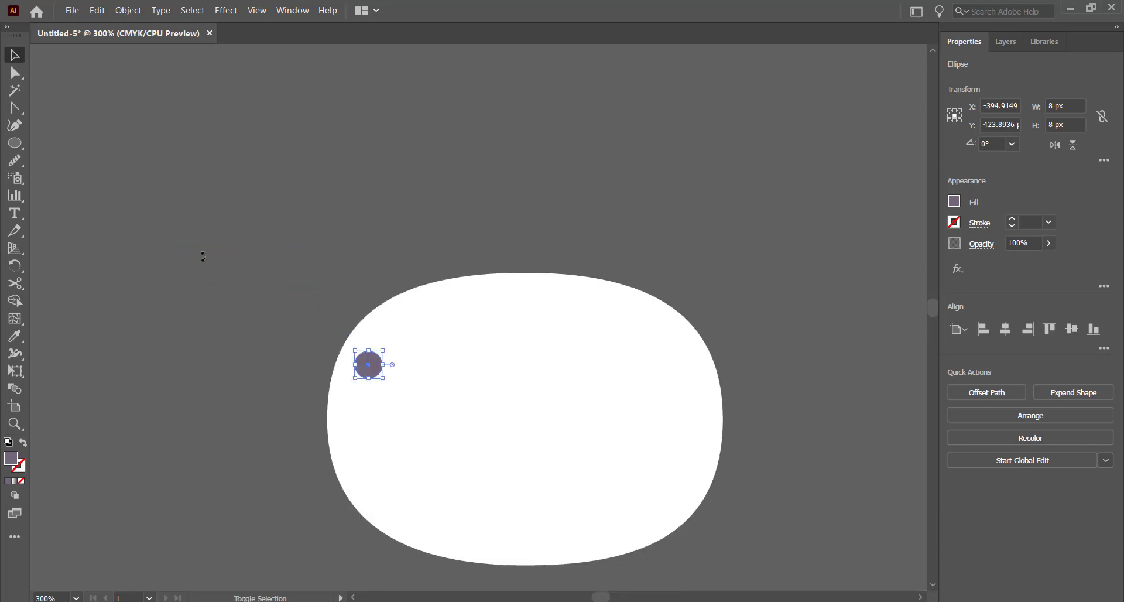
key(shift+Right)
key(shift+Right)
key(shift+Down)
key(shift+Down)
key(shift+Down)
key(shift+Up)
key(Left)
key(Left)
key(Left)
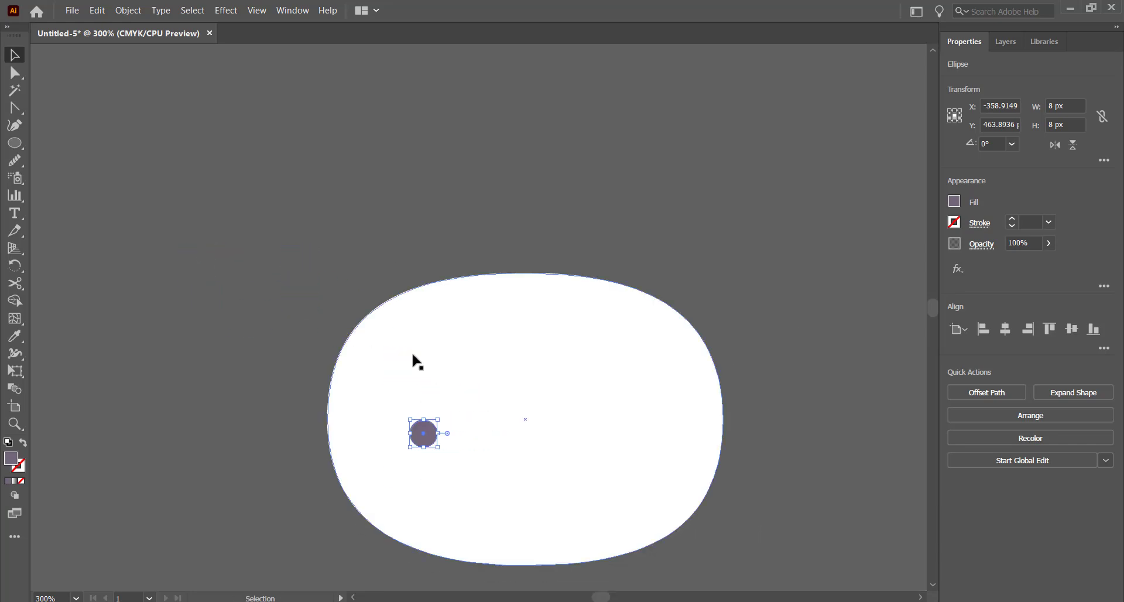
Step: Duplicate the eye horizontally onto the right half of the face to make the second eye
scroll(416, 364, down, 5)
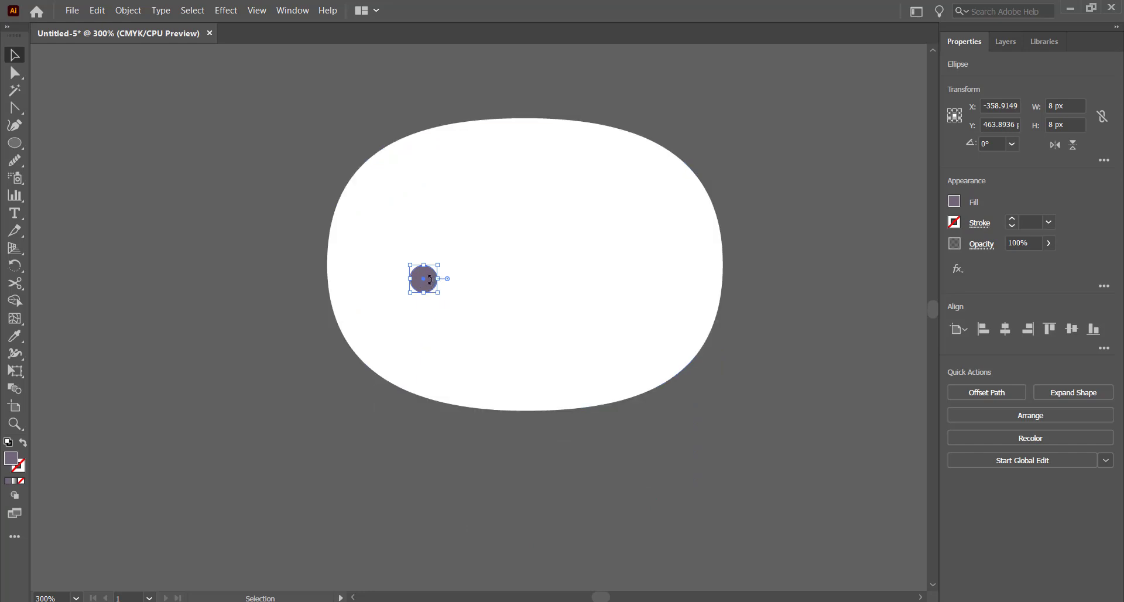
drag(429, 279, 610, 282)
click(783, 255)
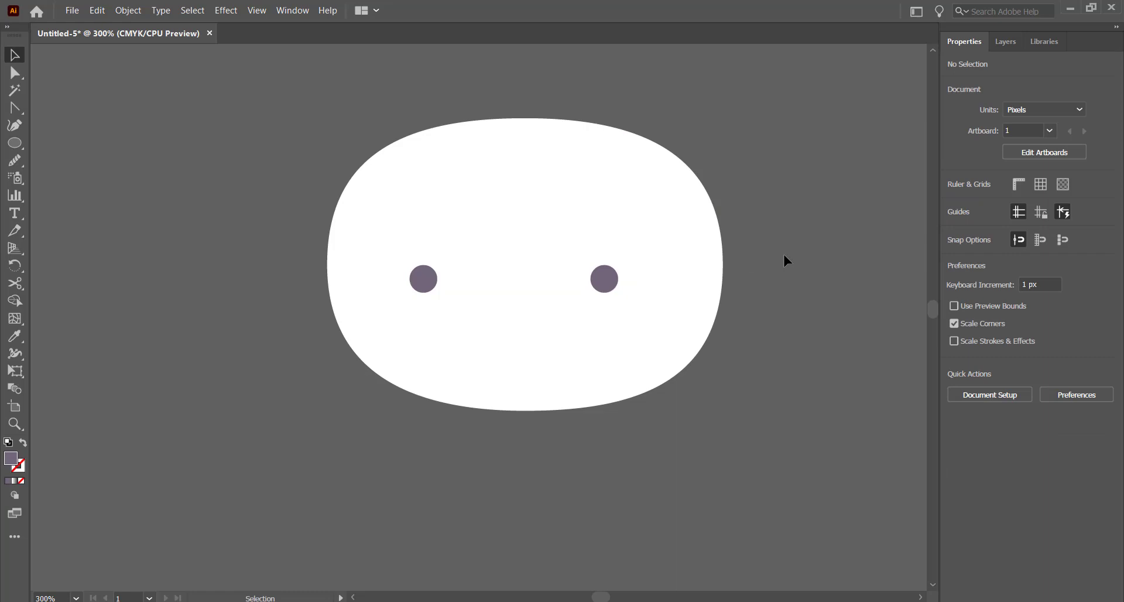
Step: Shift the second eye further outward to about X -300 px, level with the first eye
click(610, 287)
key(shift+Right)
key(shift+Right)
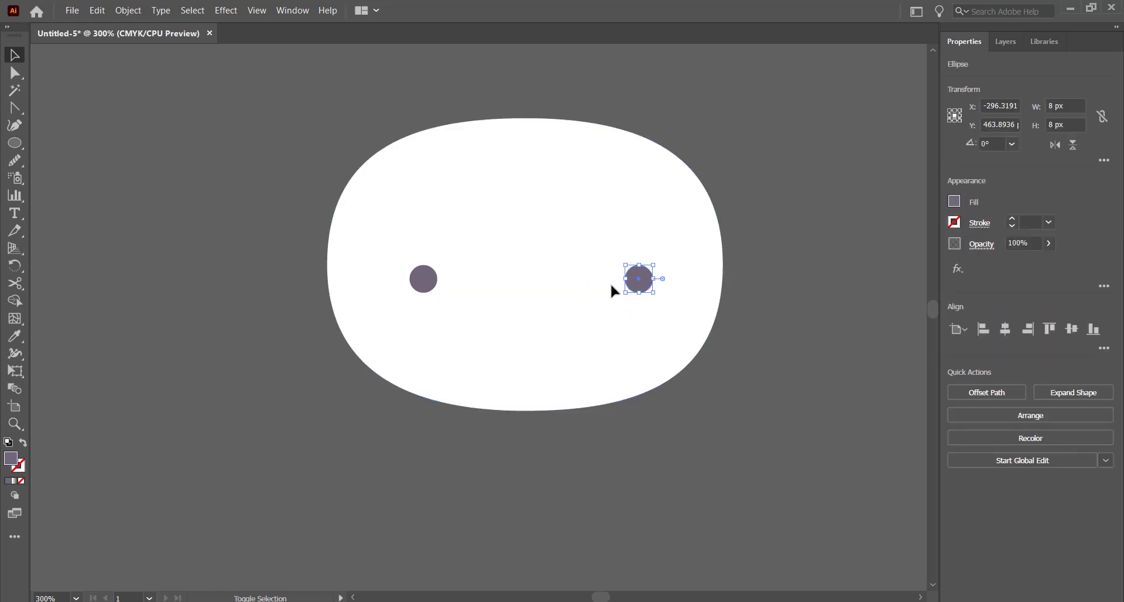
shift+click(640, 276)
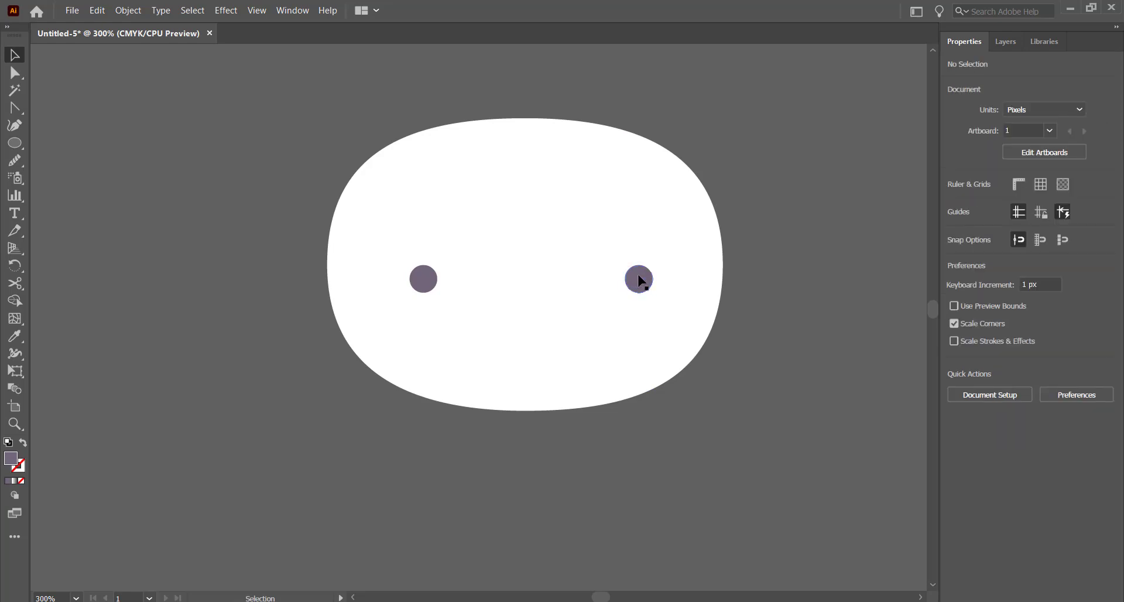
drag(634, 275, 624, 281)
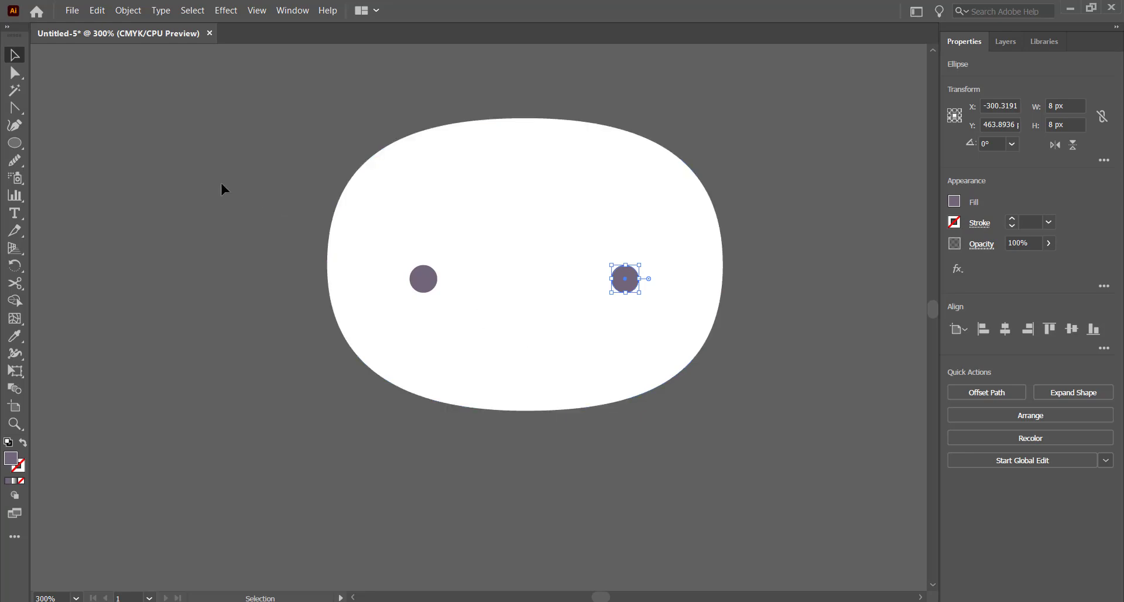
Step: Draw a 12 x 6 px ellipse beside the lower part of the head for a cheek blush spot
click(18, 146)
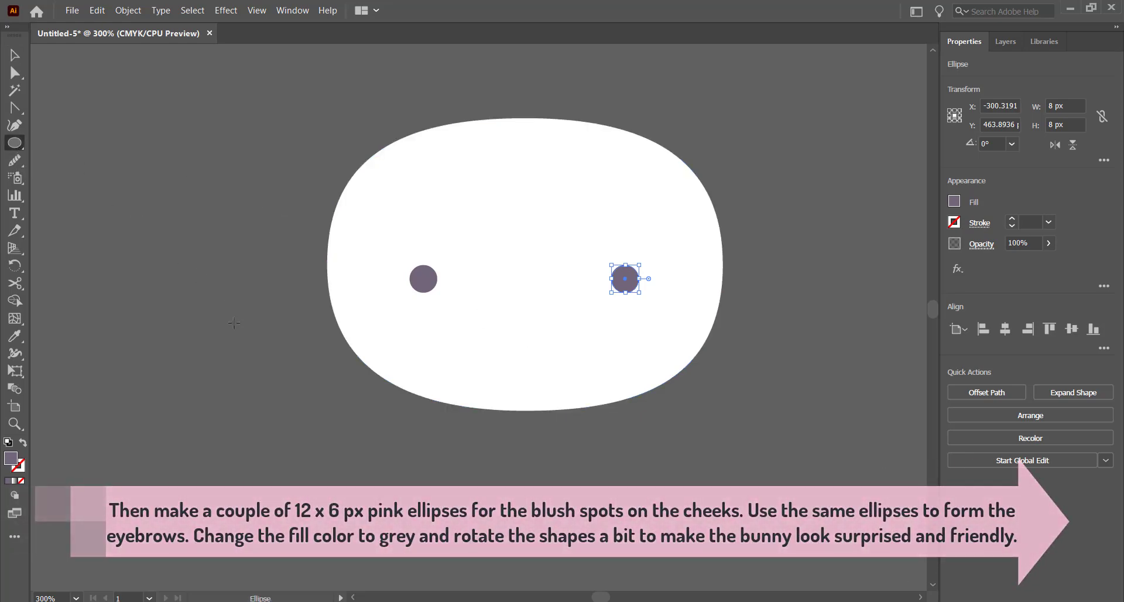
click(622, 276)
text(12)
key(Tab)
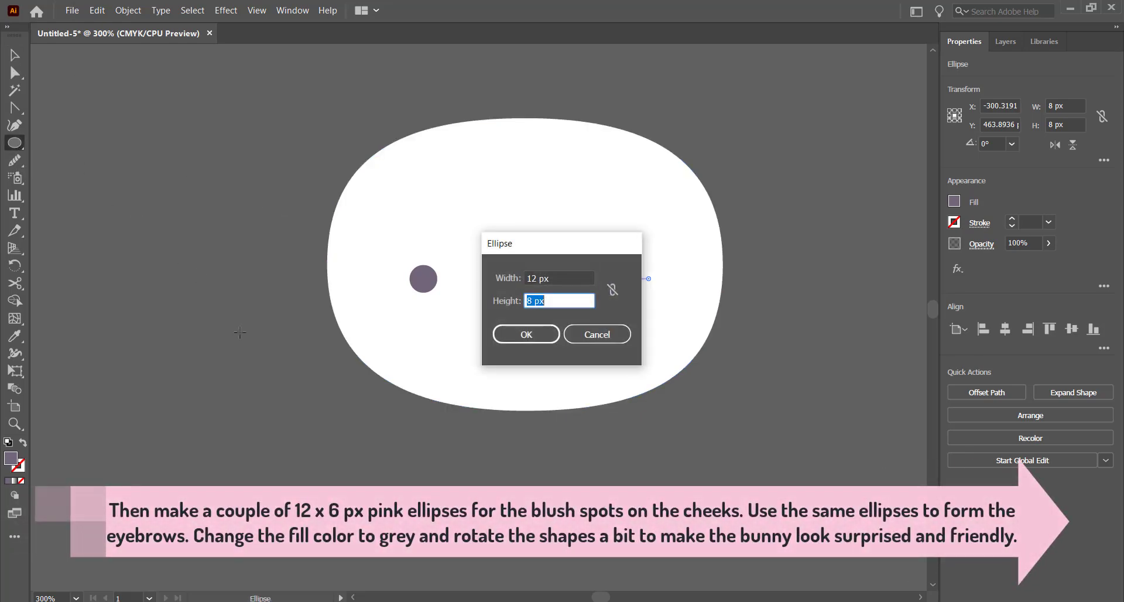
text(6)
key(Return)
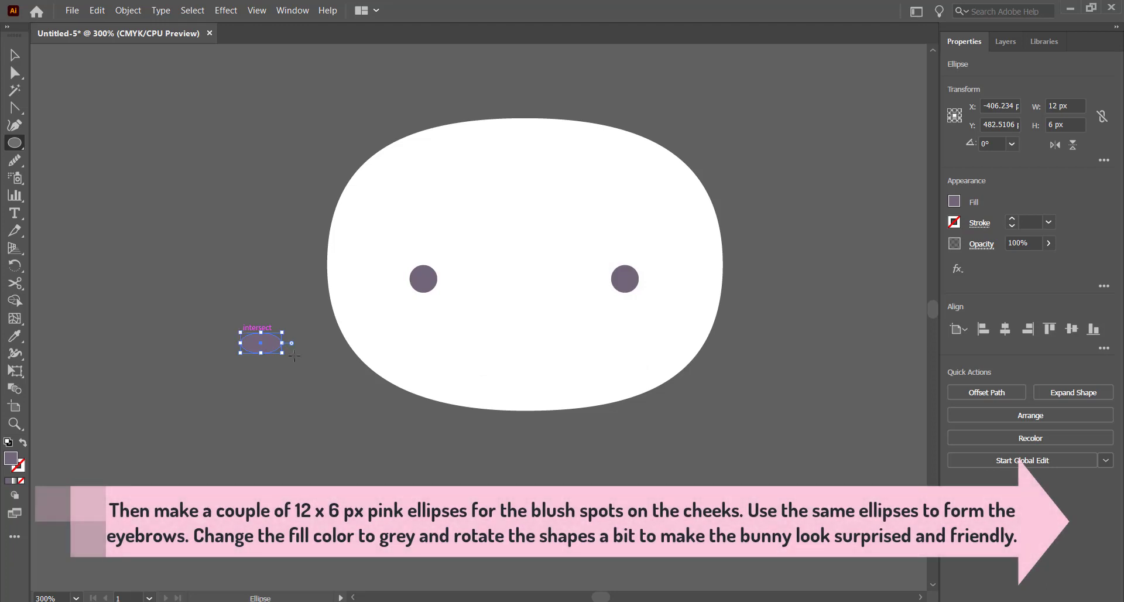
Step: Move the row of four colour swatches next to the head, just above it
key(a)
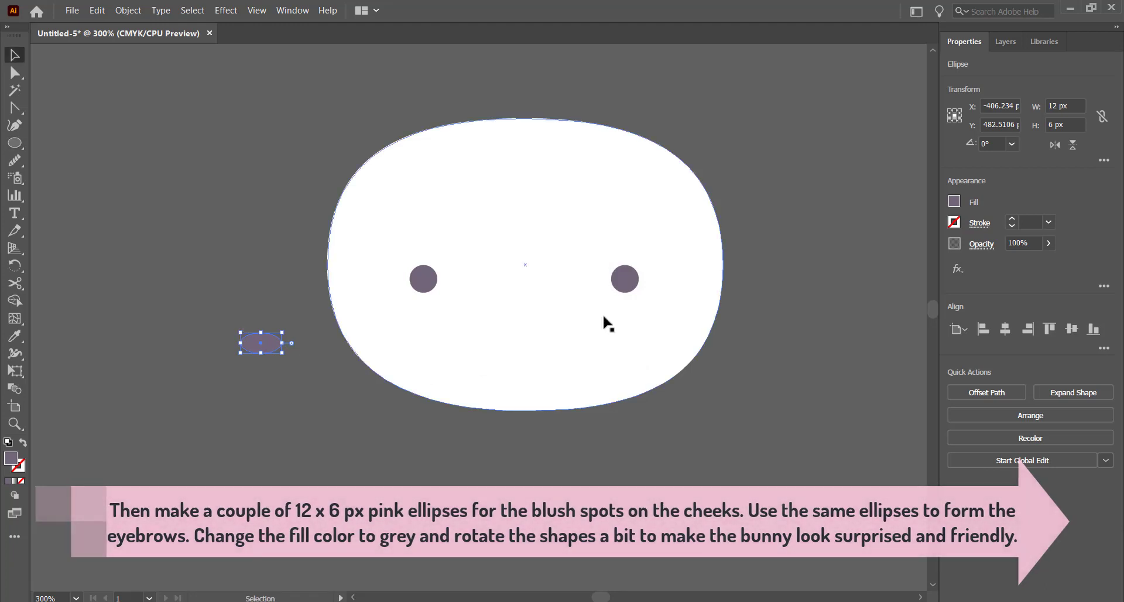
key(ctrl+minus)
key(ctrl+minus)
key(ctrl+minus)
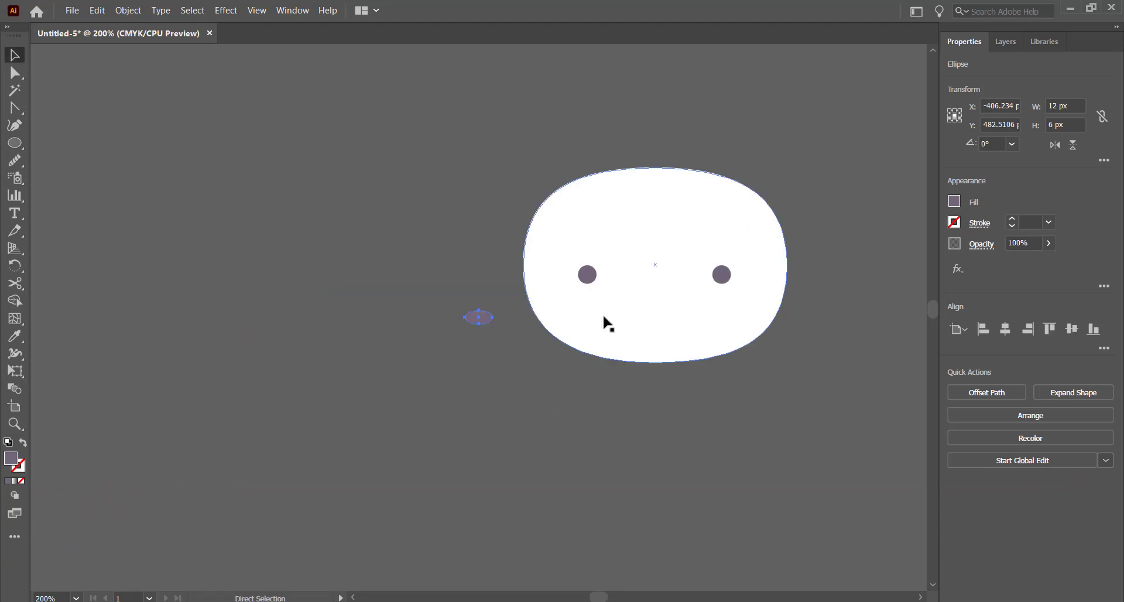
scroll(603, 316, down, 2)
key(ctrl+minus)
scroll(603, 316, right, 5)
drag(303, 126, 673, 173)
drag(673, 173, 380, 120)
drag(441, 103, 146, 274)
click(130, 344)
scroll(130, 343, up, 1)
click(92, 310)
scroll(92, 319, up, 4)
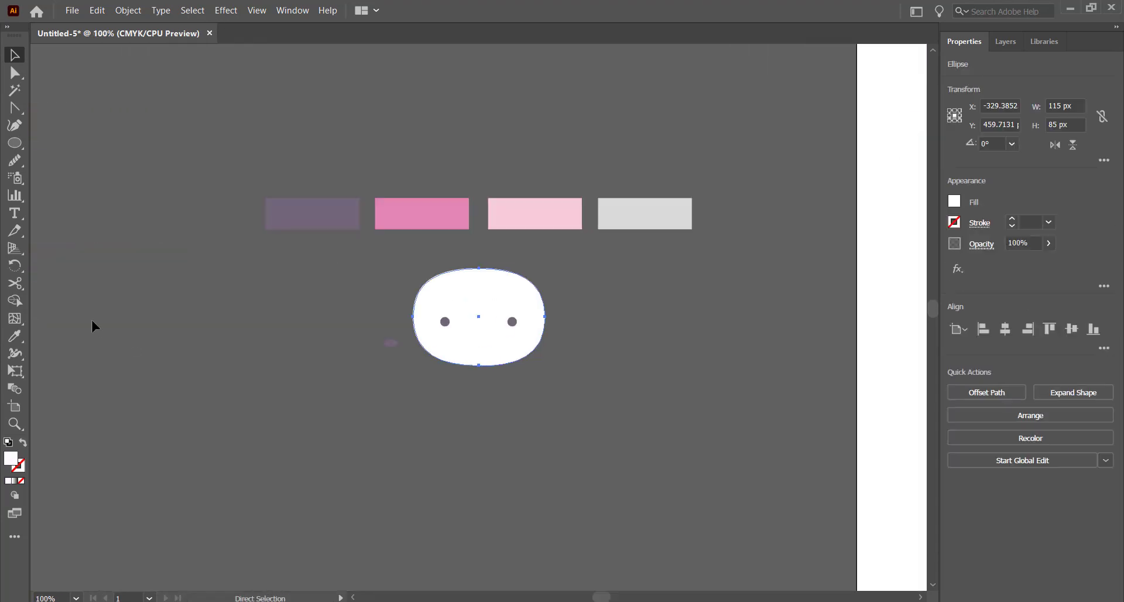
Step: Scale the four colour swatches down together so the row is narrower and keep it centred above the head
drag(214, 170, 779, 111)
drag(905, 80, 819, 101)
click(647, 220)
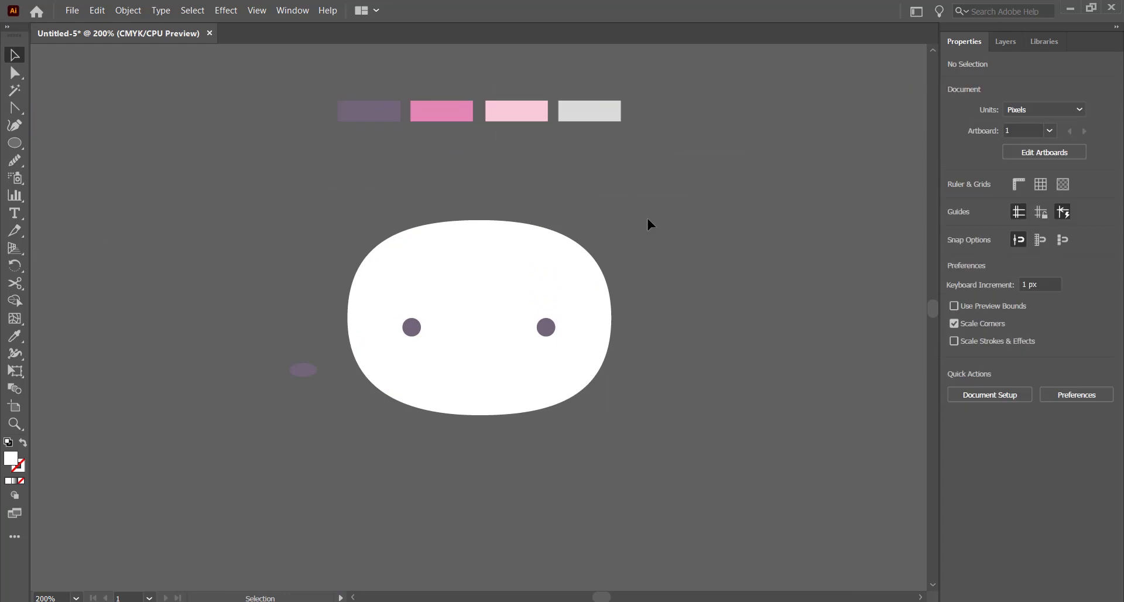
key(ctrl+plus)
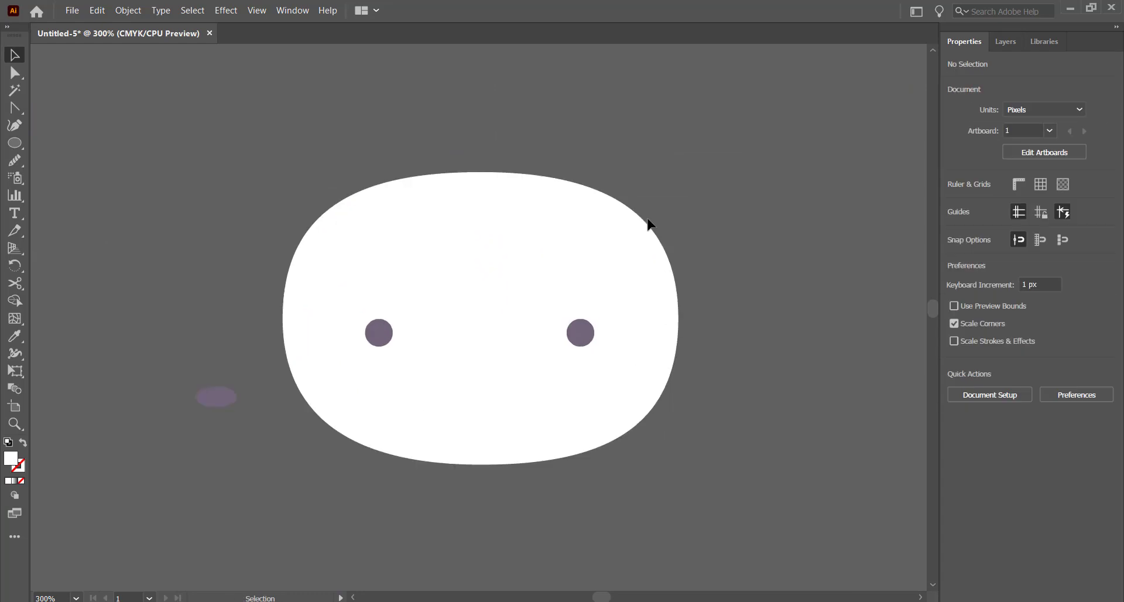
scroll(647, 222, up, 3)
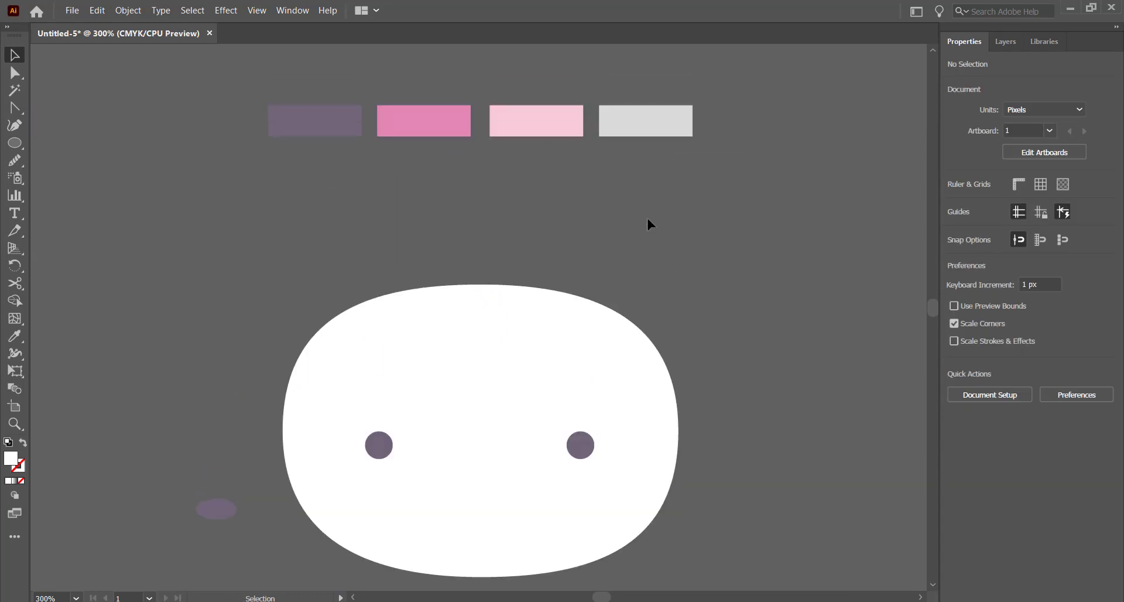
Step: Fill the small ellipse beside the head with the light pink sampled from the palette swatch
click(225, 509)
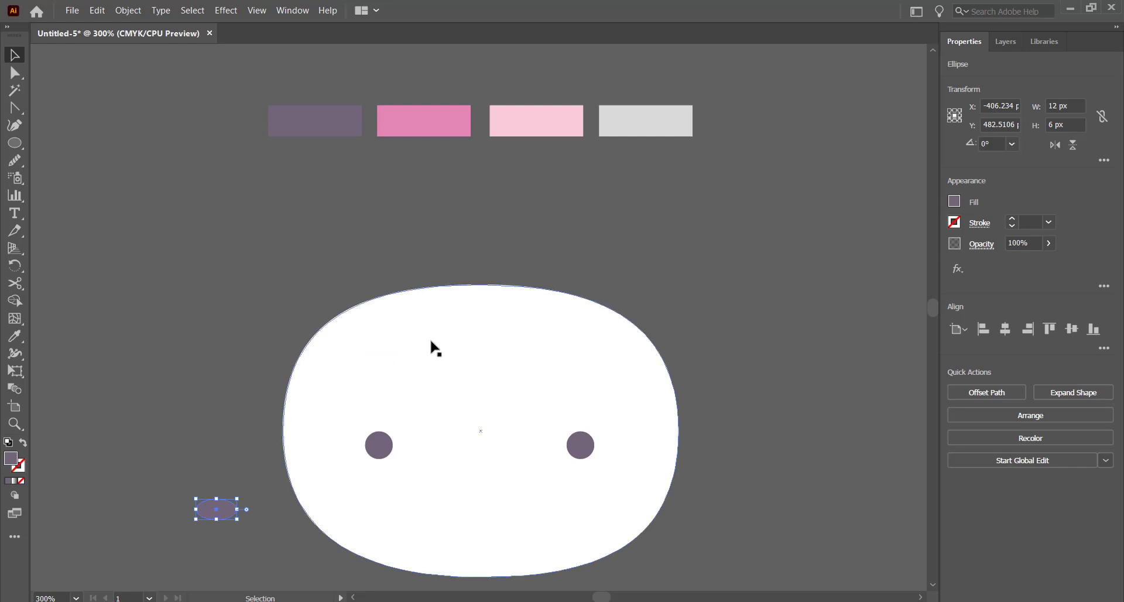
key(i)
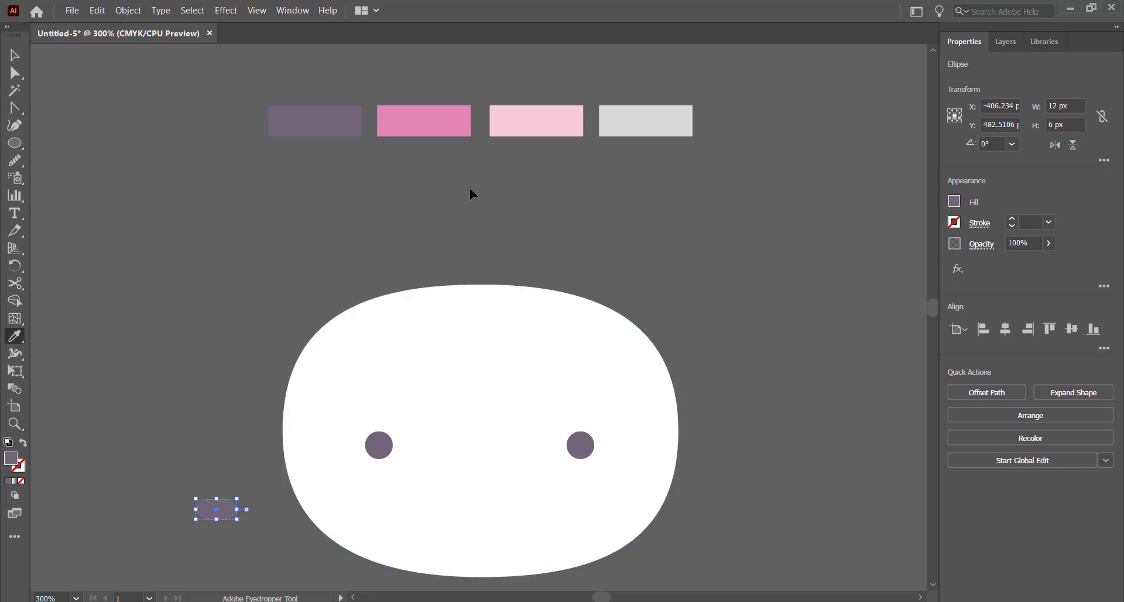
click(542, 124)
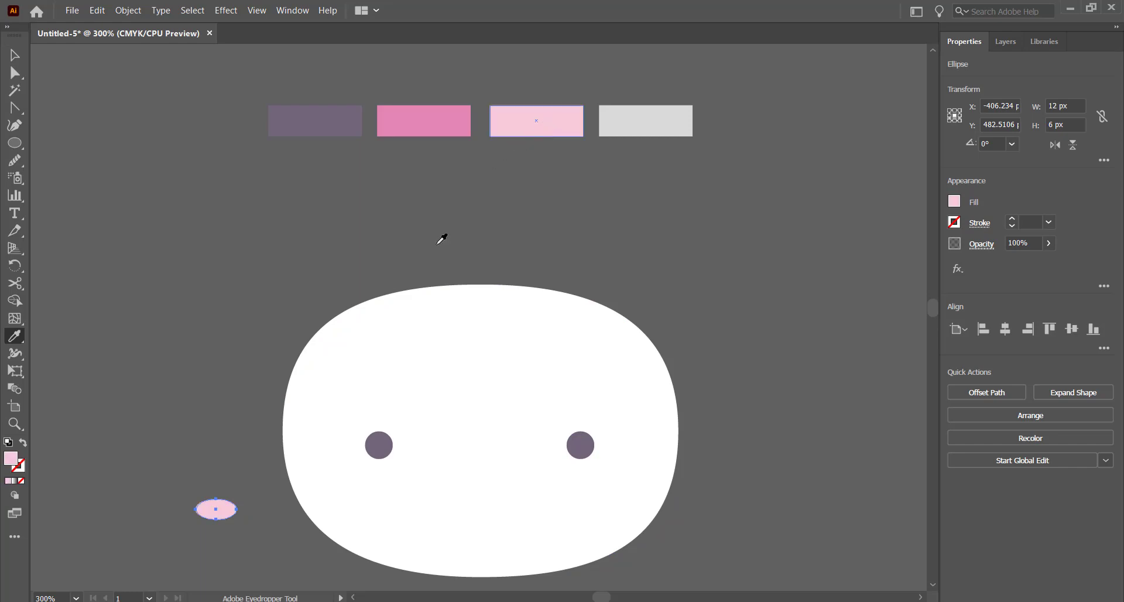
Step: Place the pink ellipse on one cheek and a duplicate on the other, just below and outside each eye
key(v)
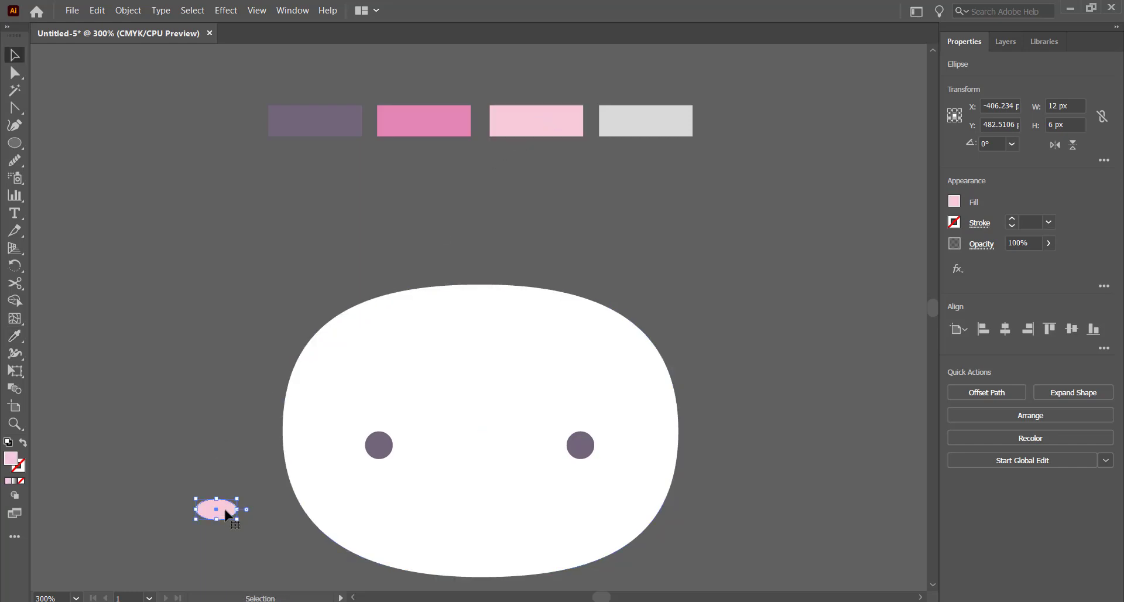
drag(225, 511, 632, 471)
click(738, 429)
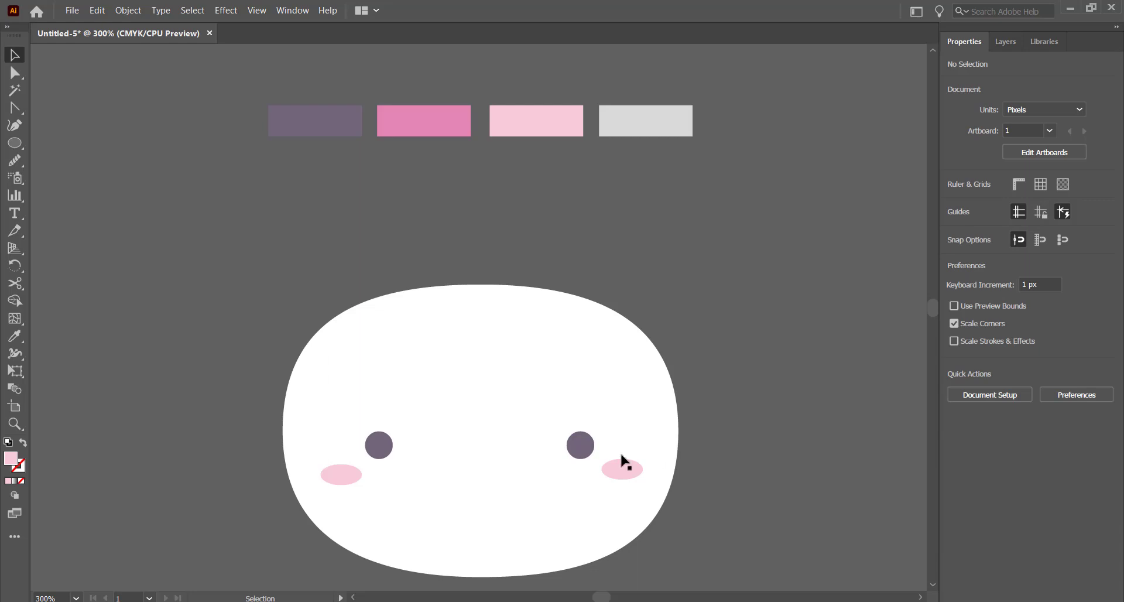
Step: Duplicate the left blush ellipse above the left eye and fill the copy with the light grey swatch colour for an eyebrow
drag(343, 476, 359, 411)
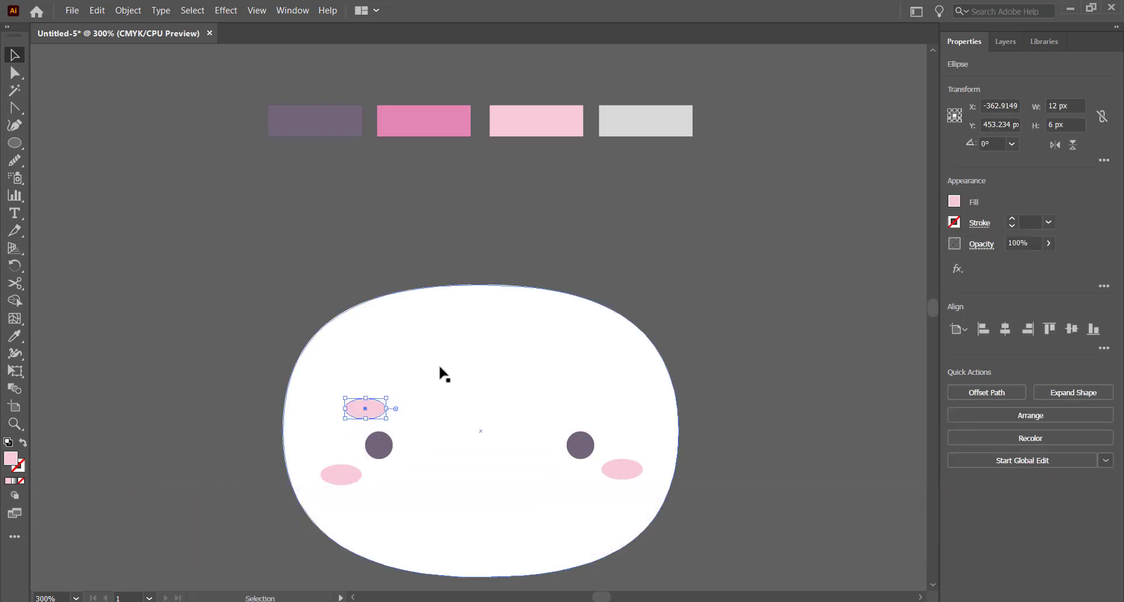
key(i)
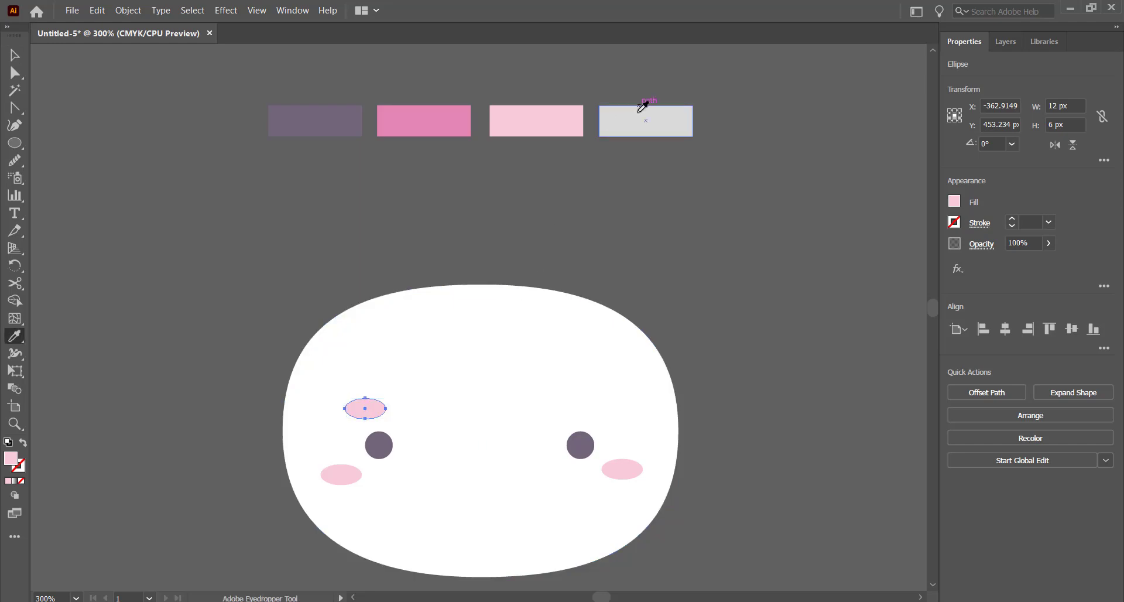
click(639, 113)
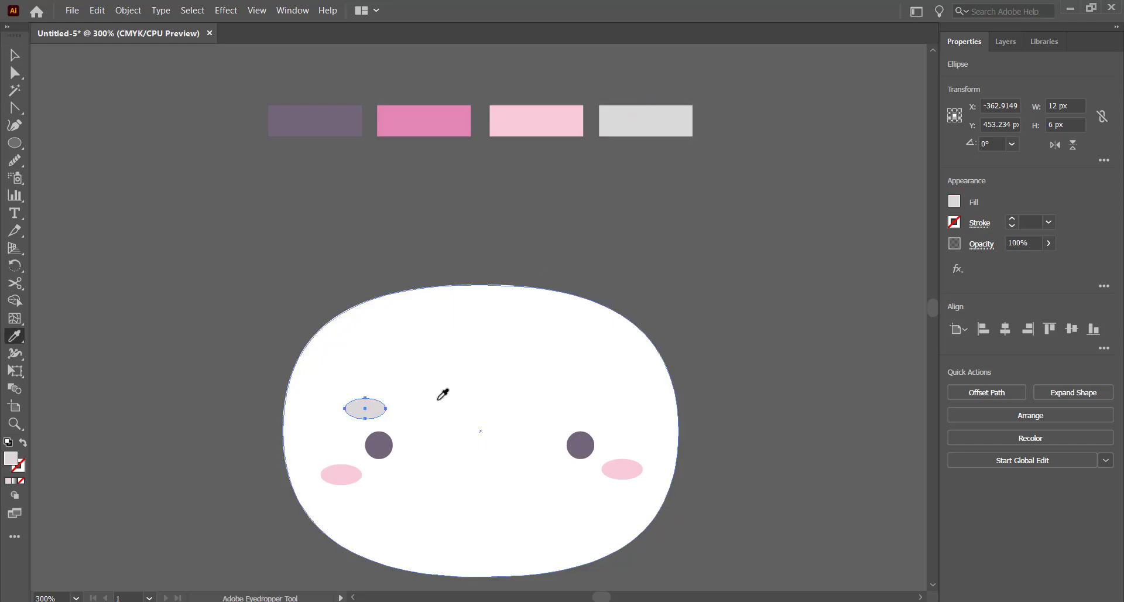
Step: Rotate the grey eyebrow about 26° and duplicate it above the right eye
key(v)
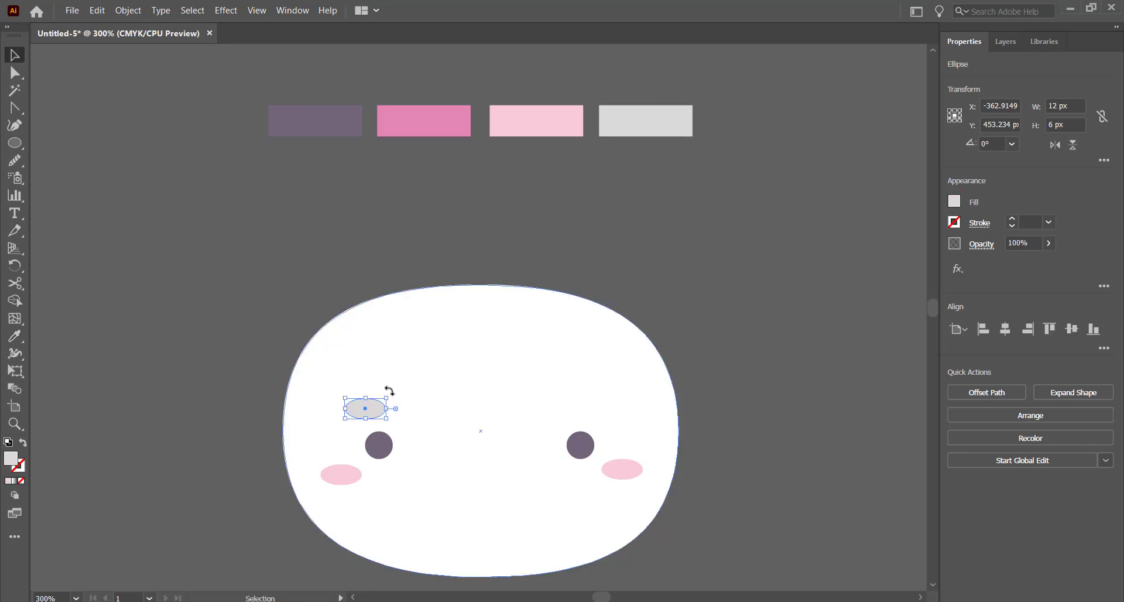
drag(389, 390, 383, 385)
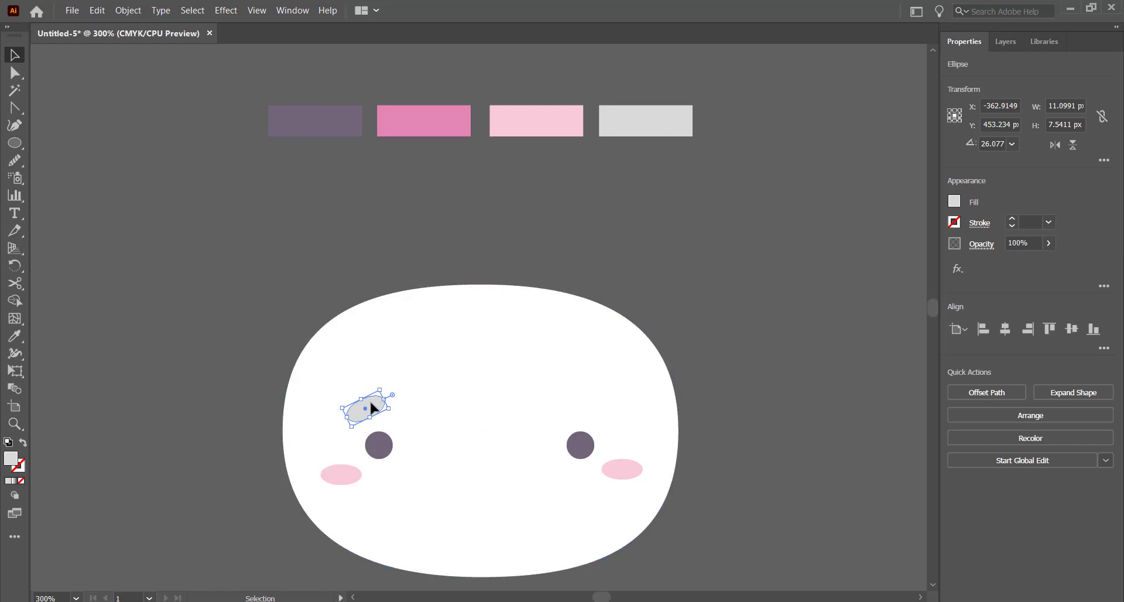
drag(371, 406, 583, 404)
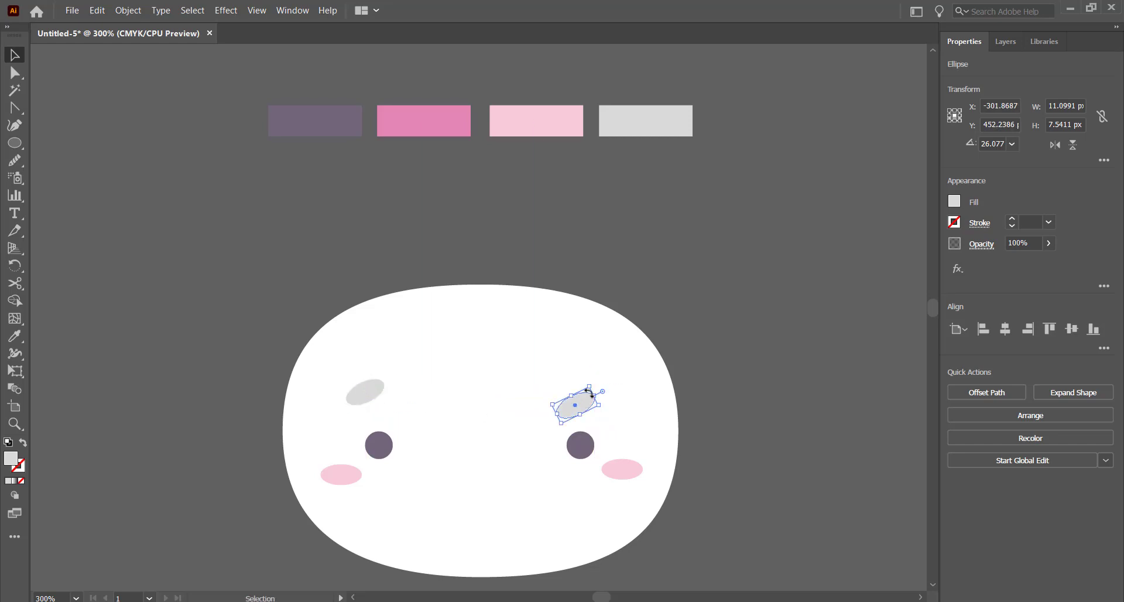
Step: Rotate the right eyebrow to about 341° so it slants opposite to the left one
click(597, 376)
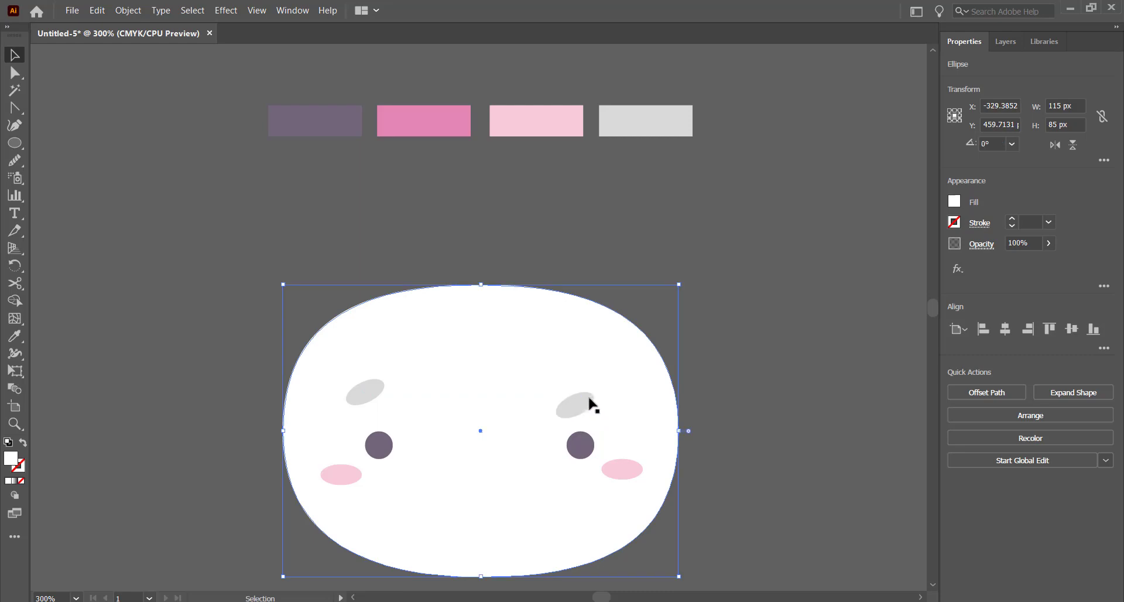
click(586, 399)
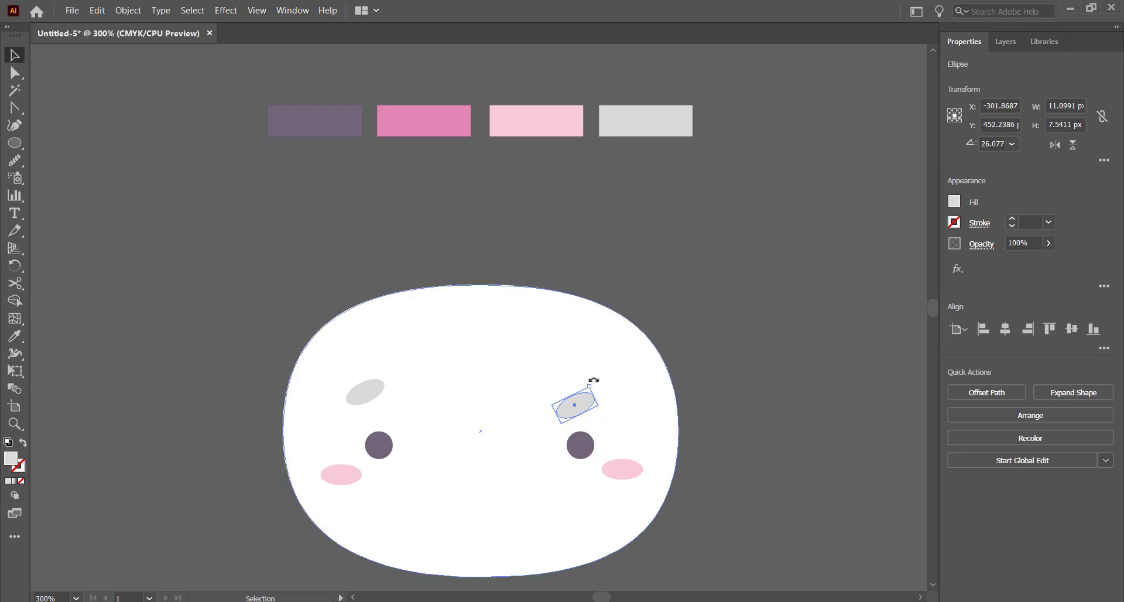
drag(593, 379, 612, 403)
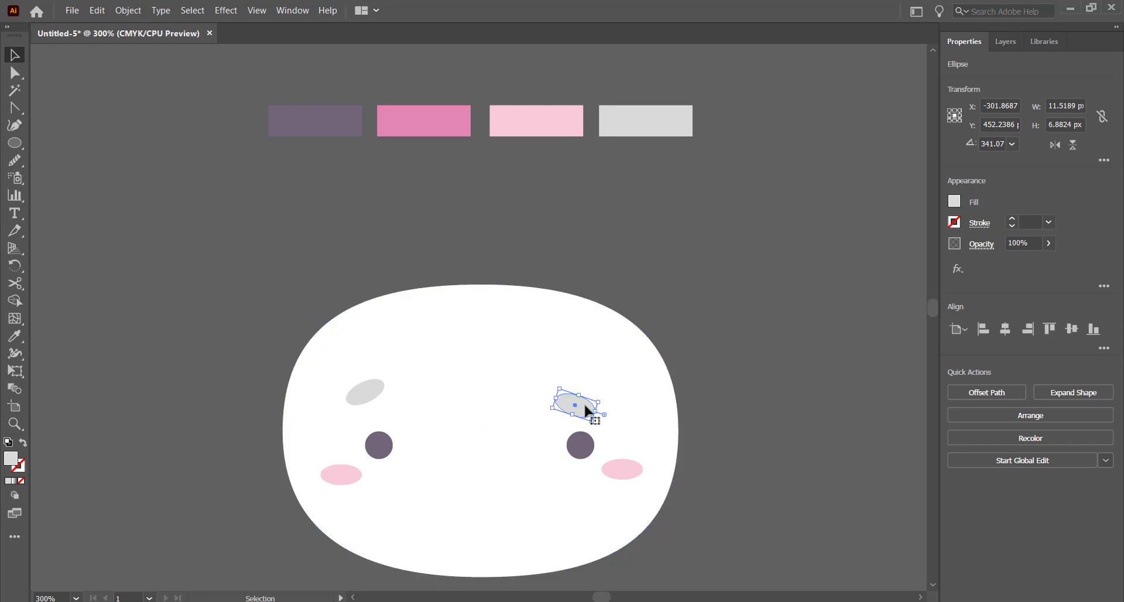
Step: Move the right eyebrow level with the left one, to about X -299.5, Y 448.5 px
drag(587, 409, 595, 401)
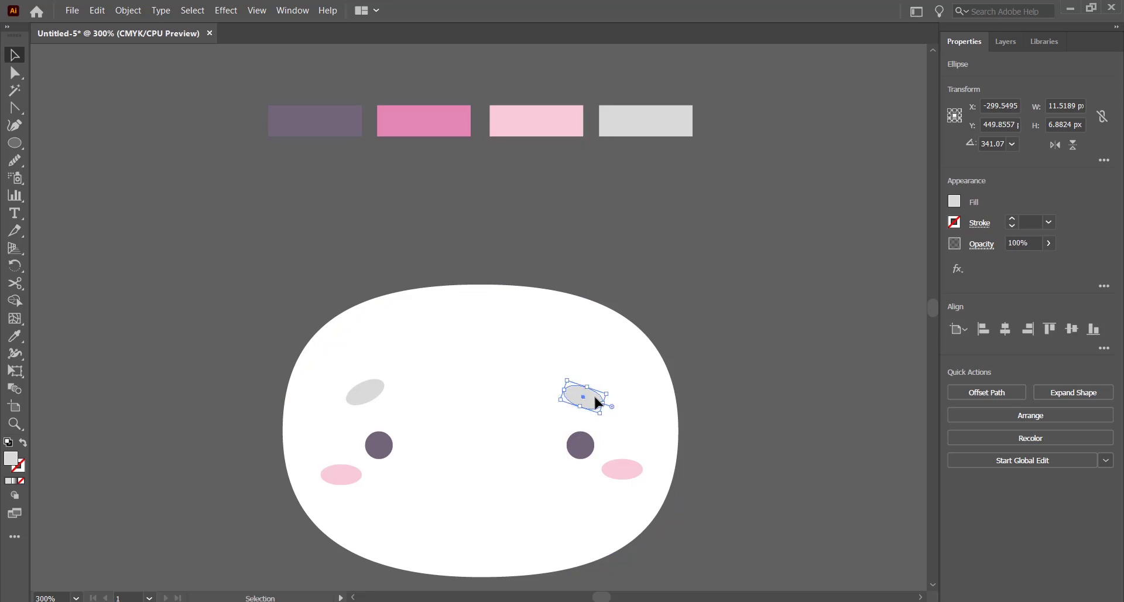
click(712, 347)
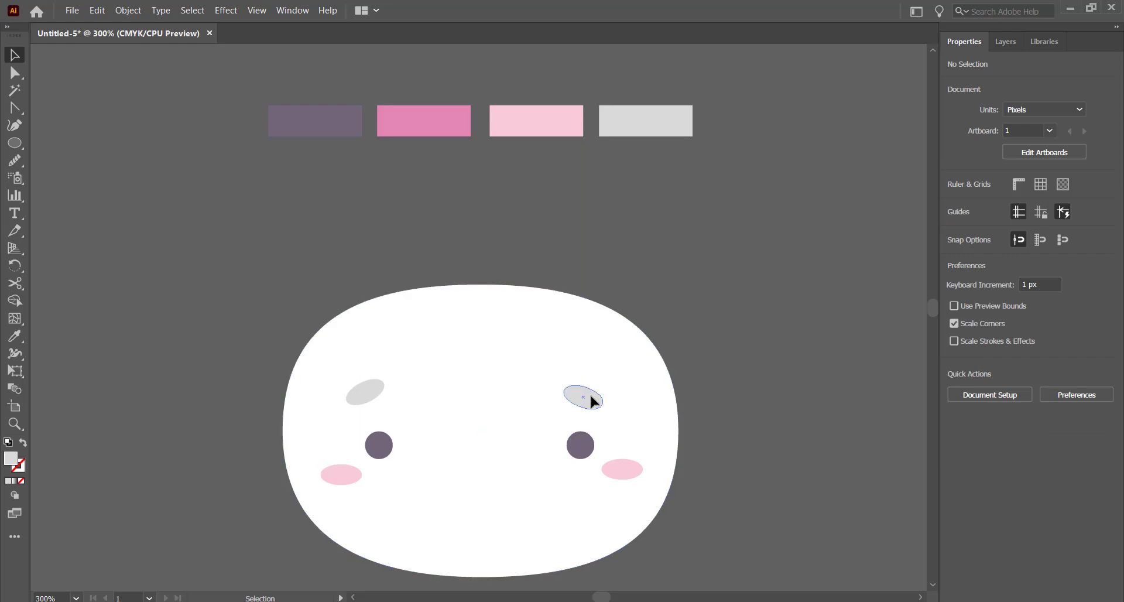
drag(591, 397, 588, 391)
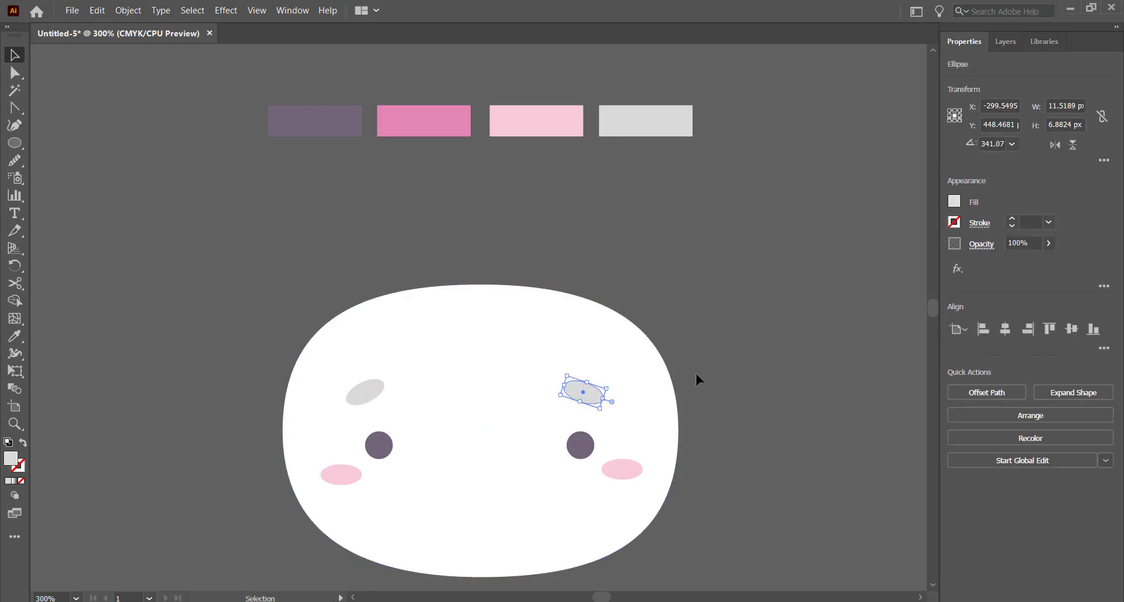
click(696, 375)
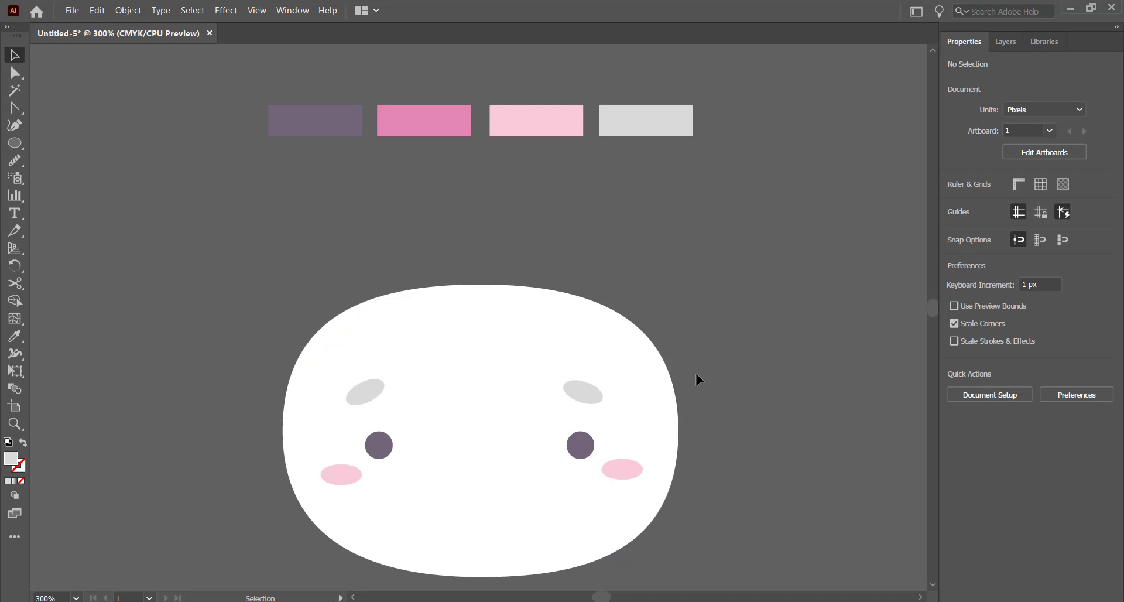
Step: Draw a 12 x 12 px circle on the empty area left of the head for the mouth
scroll(695, 375, down, 5)
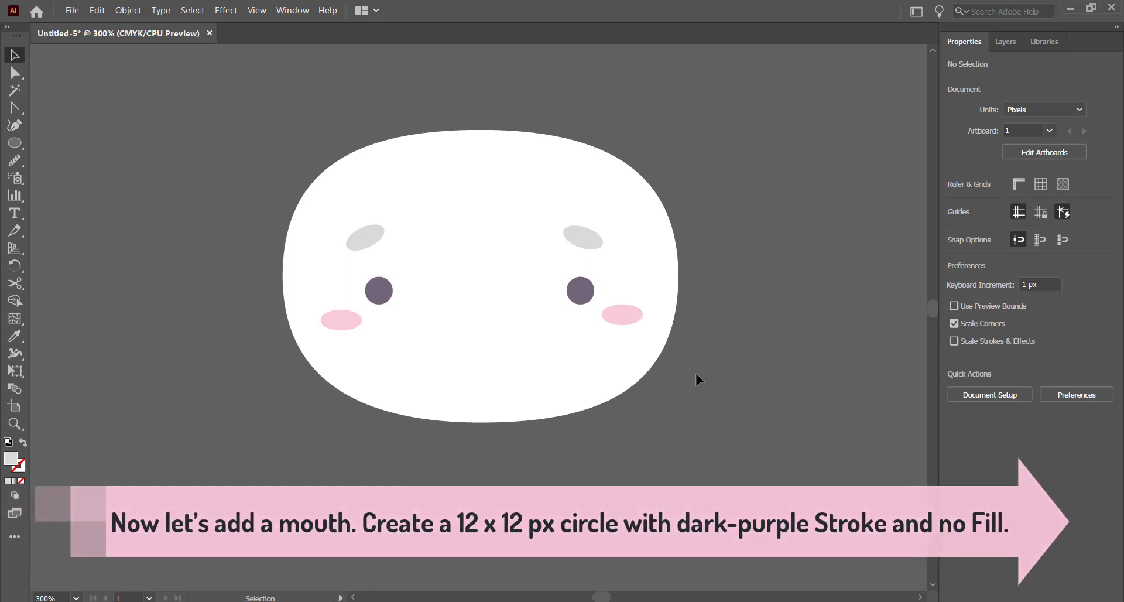
click(14, 141)
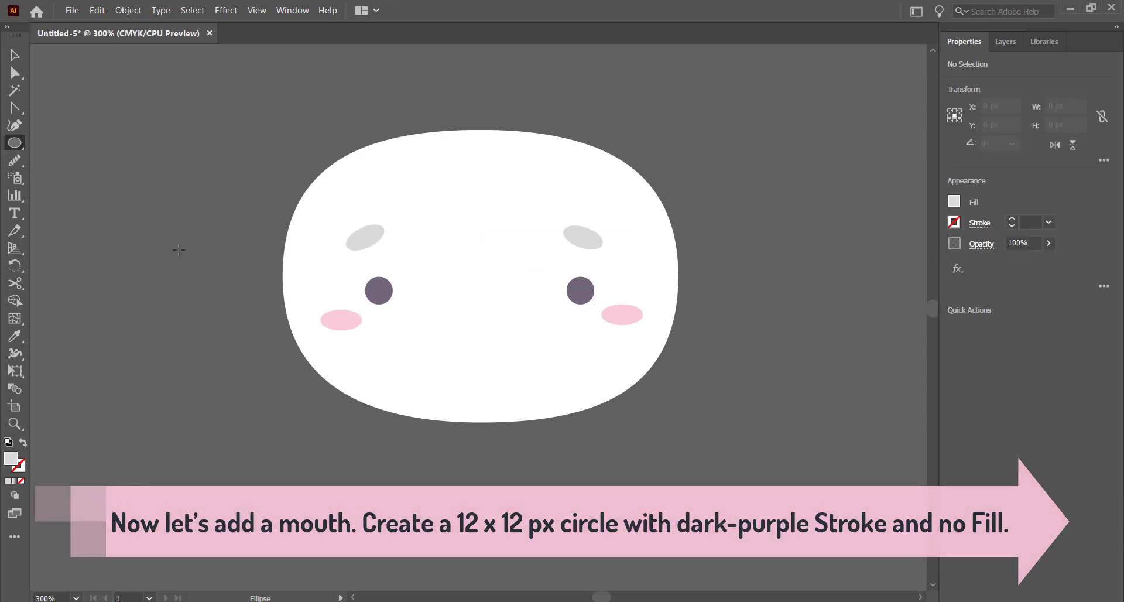
click(179, 250)
key(Tab)
text(12)
key(Return)
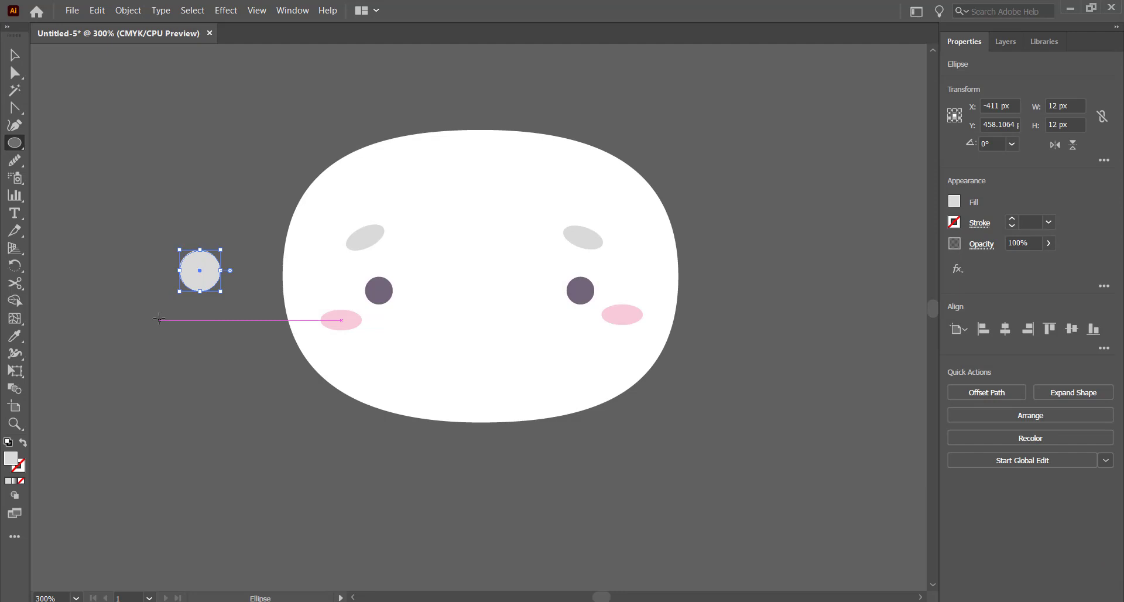
Step: Swap the circle's fill and stroke colours and set its stroke weight to 2 pt
click(23, 441)
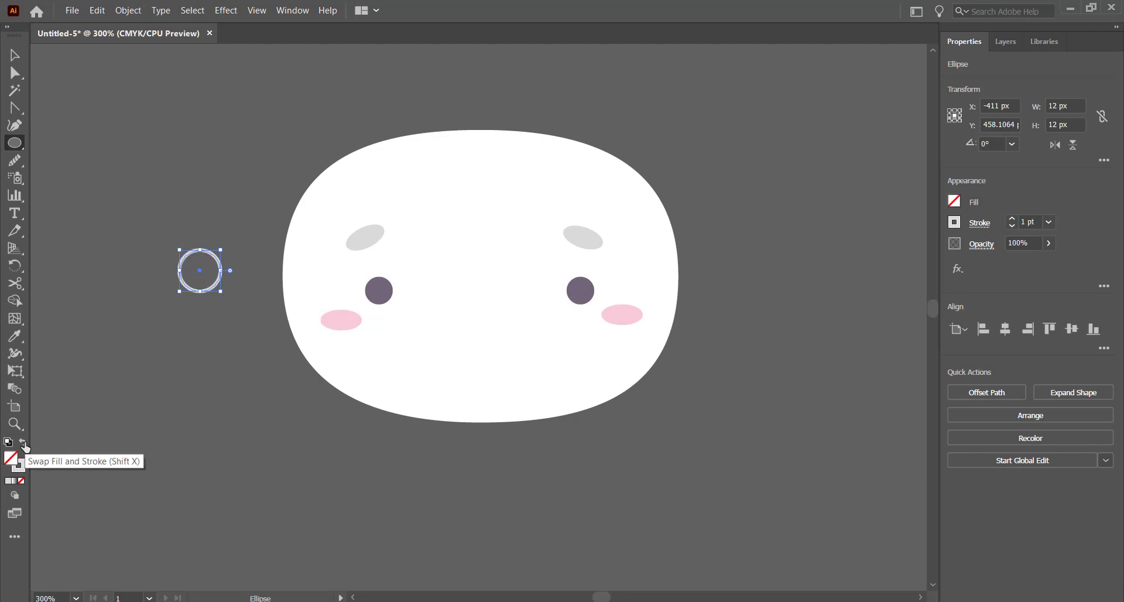
click(23, 470)
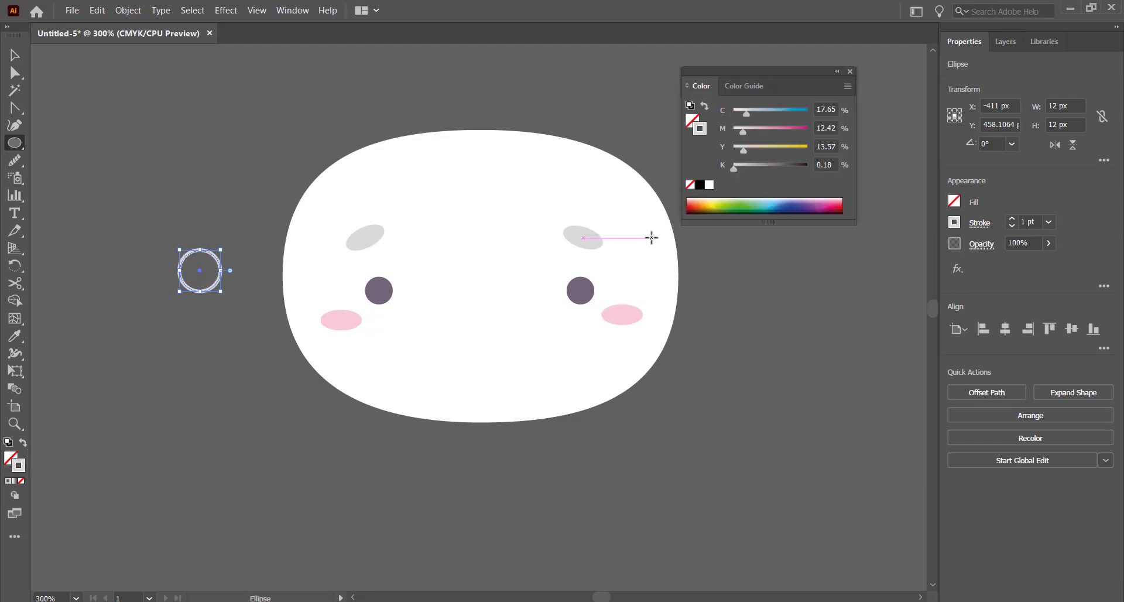
click(850, 72)
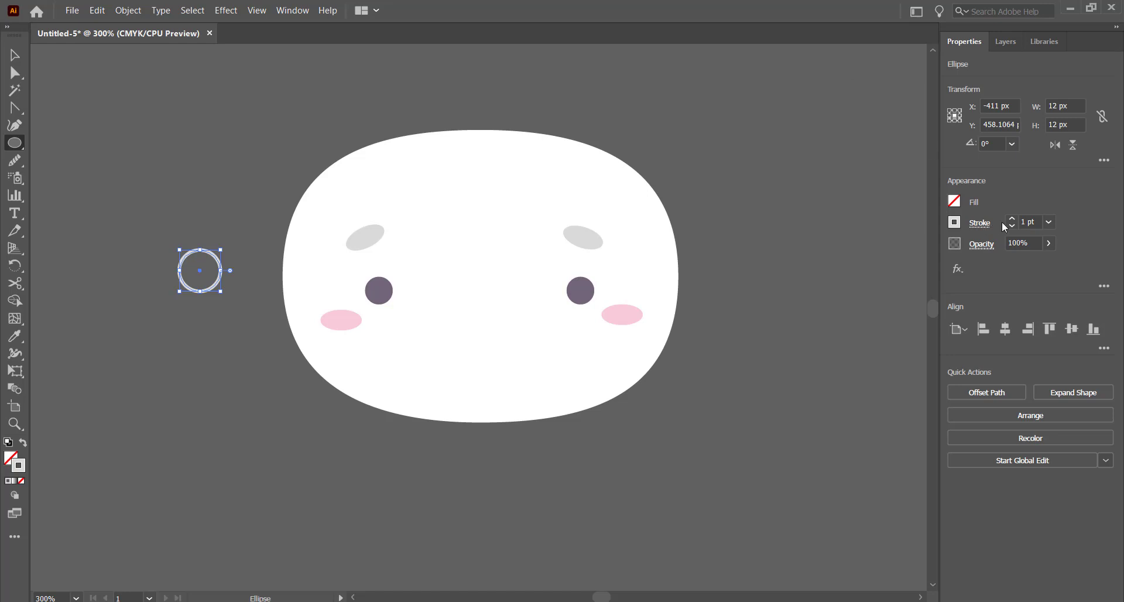
click(1025, 220)
key(Up)
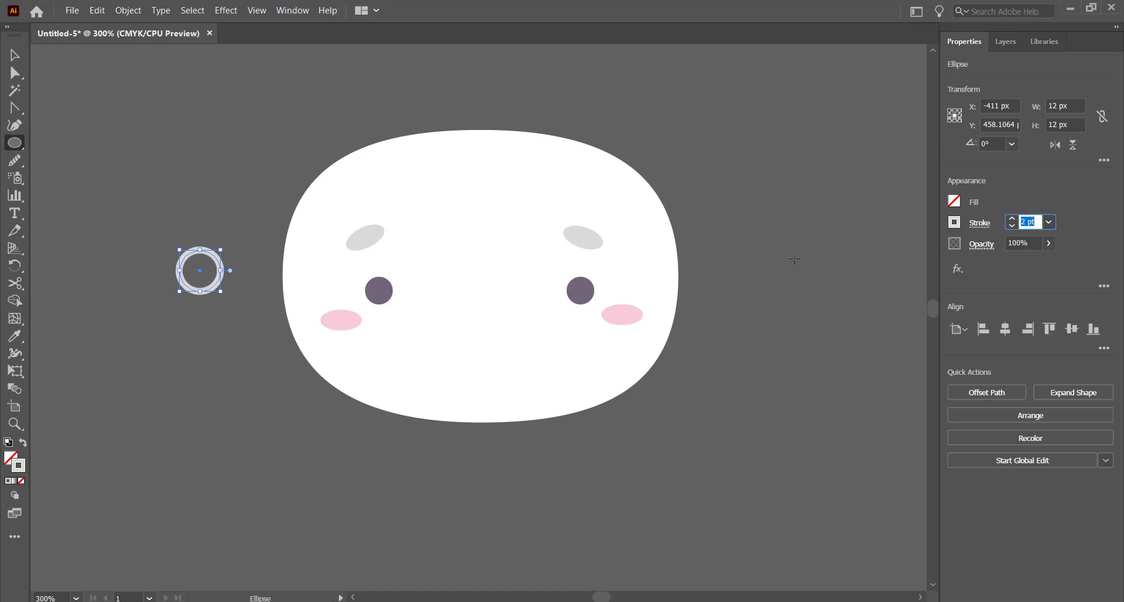
Step: Give the circle a 1 pt stroke in the dark purple sampled from the palette swatch, with no fill
scroll(793, 258, up, 3)
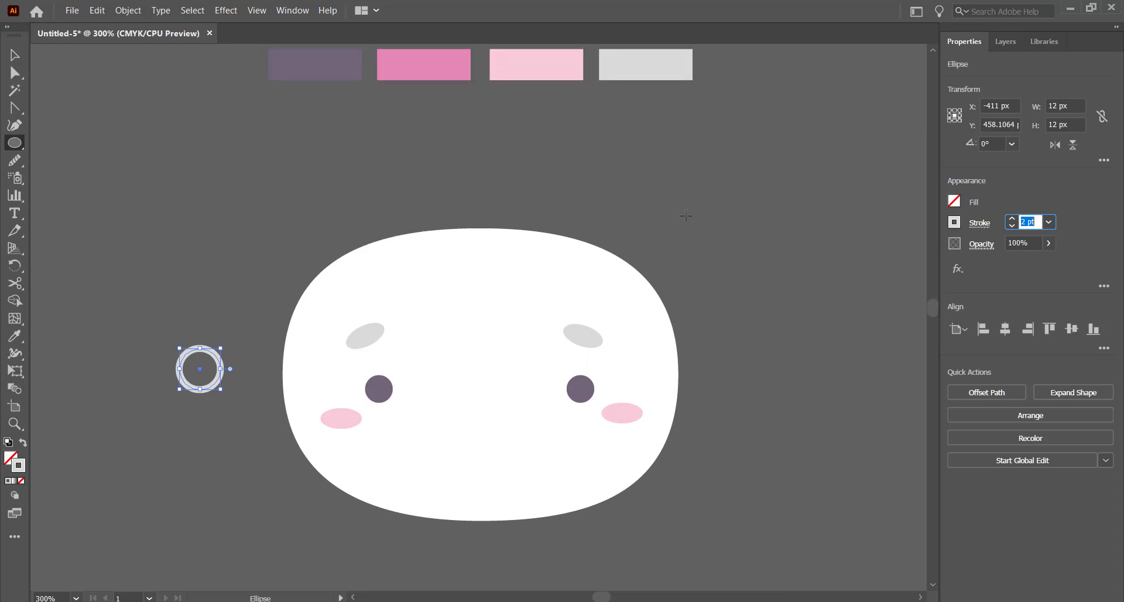
text(1)
key(Return)
click(333, 73)
key(Escape)
click(15, 336)
click(323, 65)
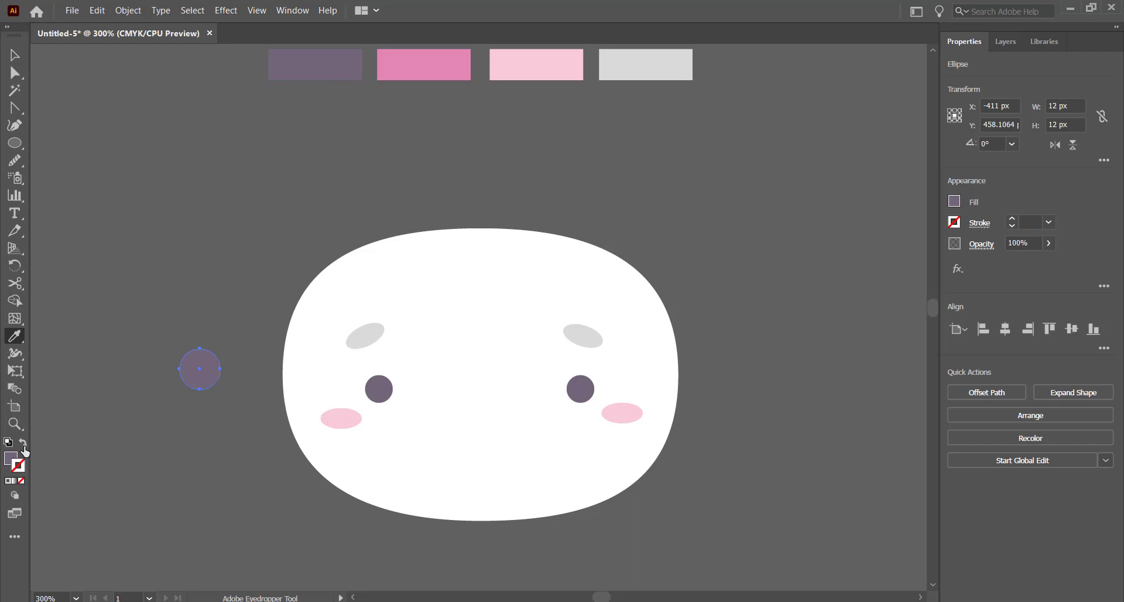
click(23, 443)
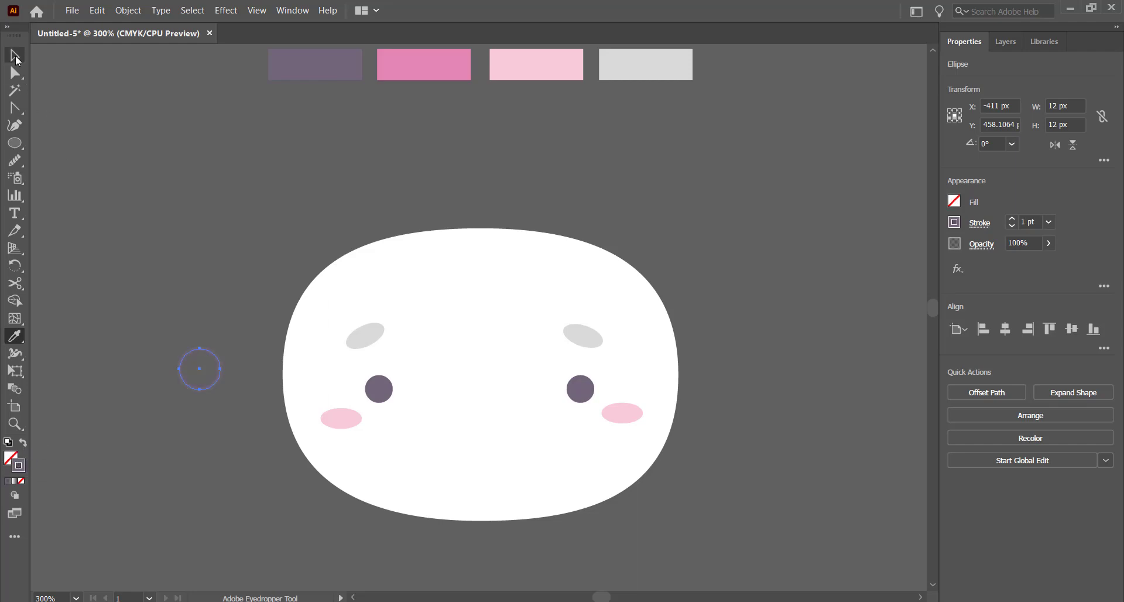
click(15, 55)
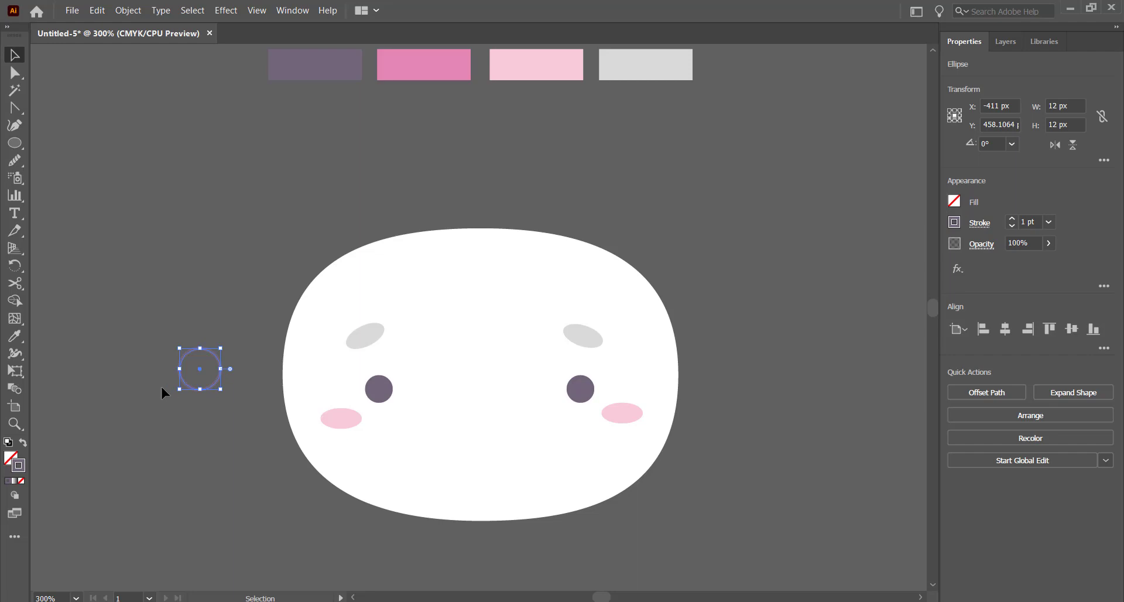
Step: Set the stroke weight of the outlined mouth circle beside the head to 2 pt
click(143, 365)
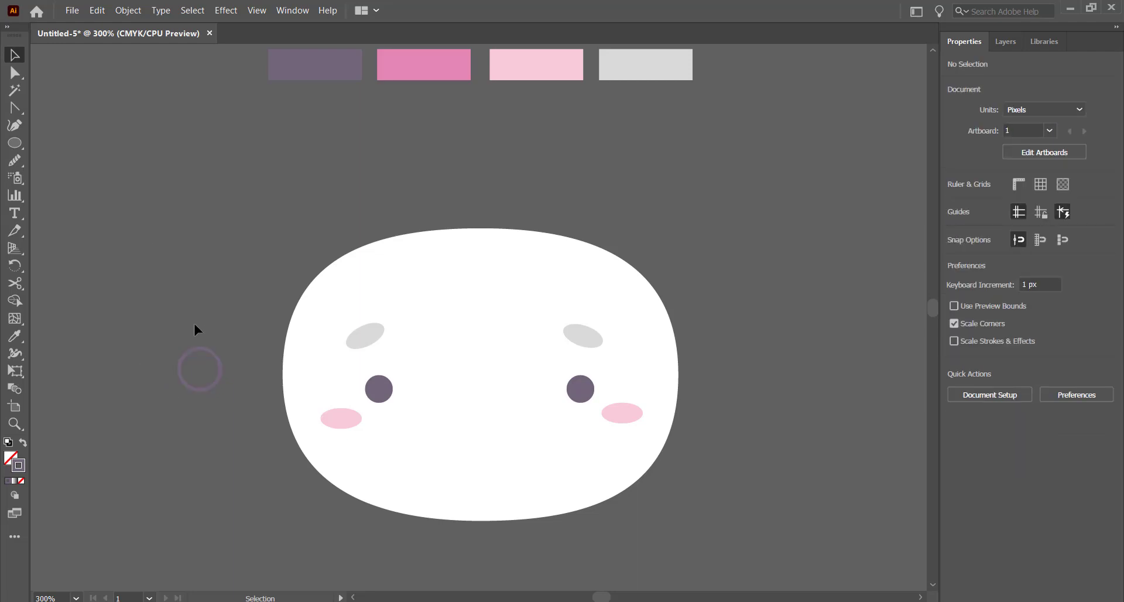
click(195, 349)
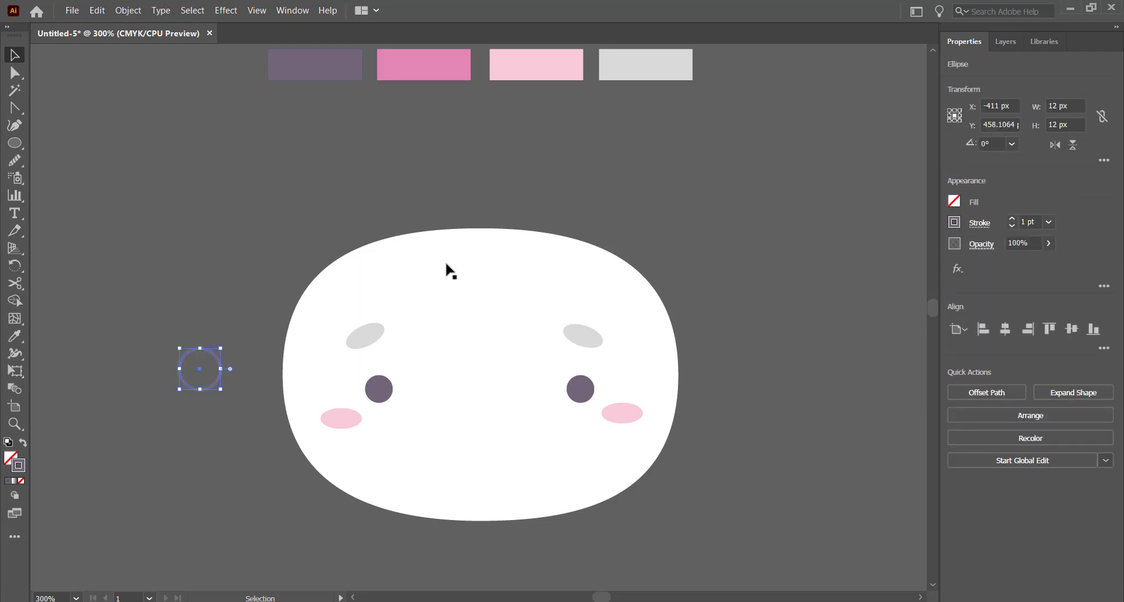
click(1025, 221)
text(2)
key(Return)
click(219, 288)
Step: Delete the circle's top anchor point so only its lower half remains as a 12 x 6 px open arc
click(15, 72)
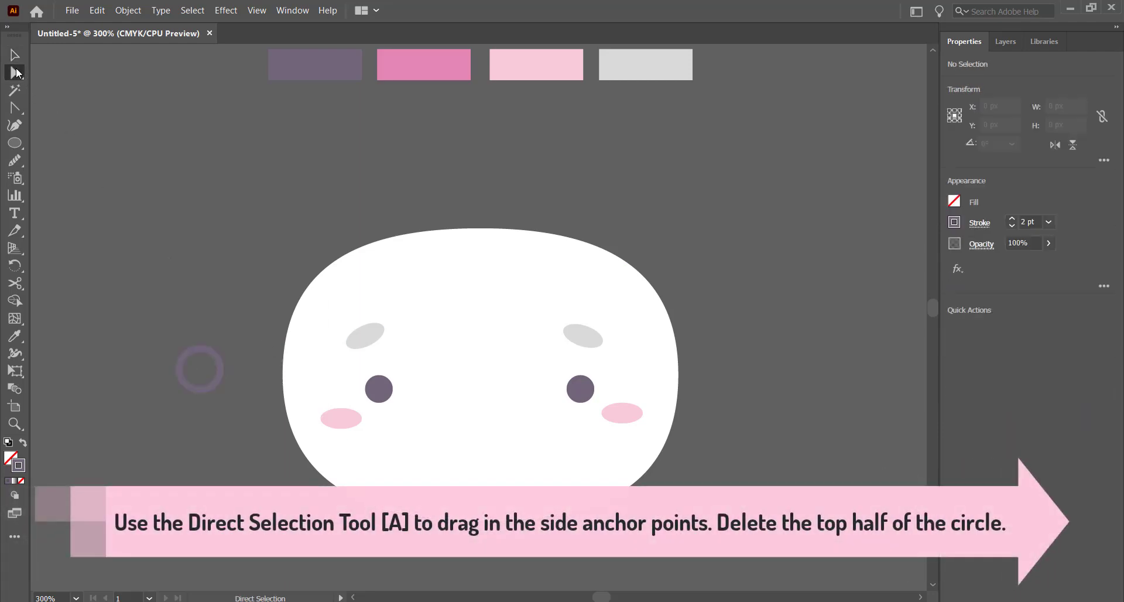
drag(230, 363, 230, 362)
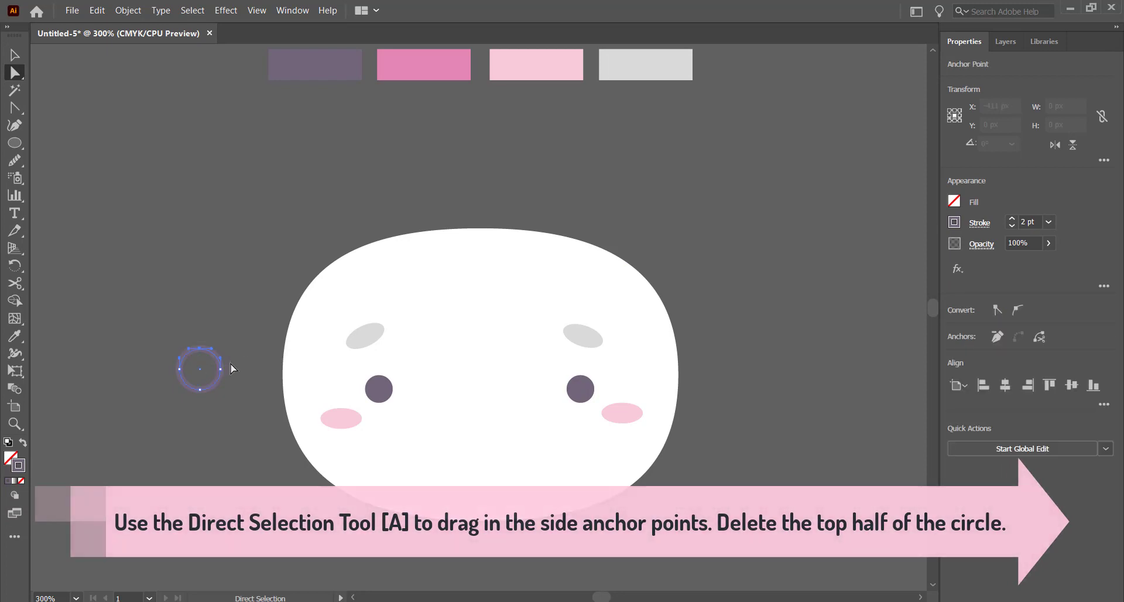
key(Delete)
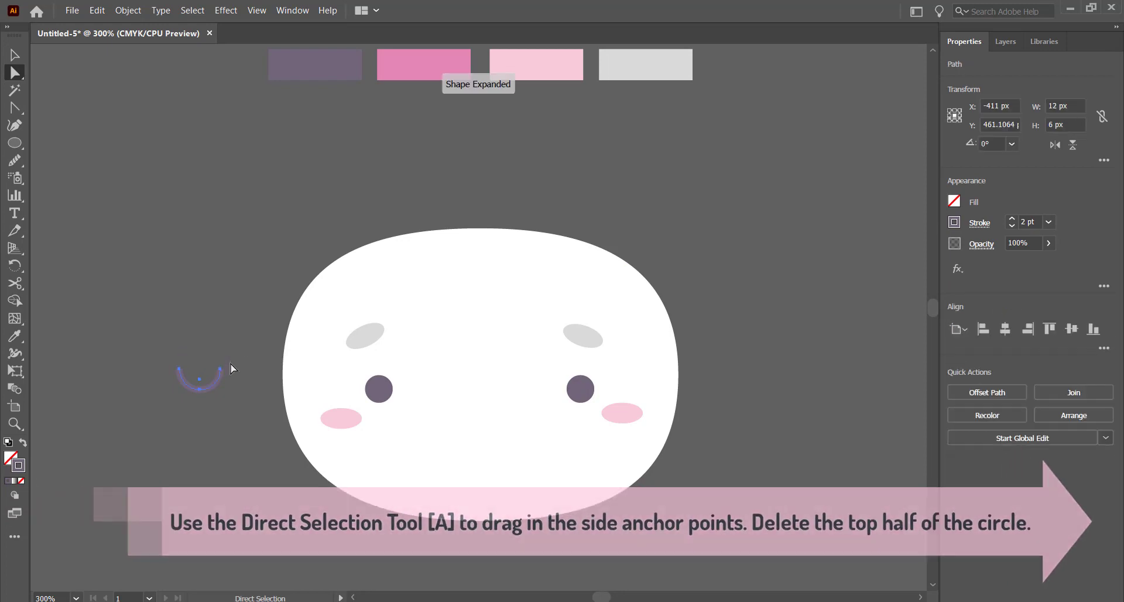
click(19, 59)
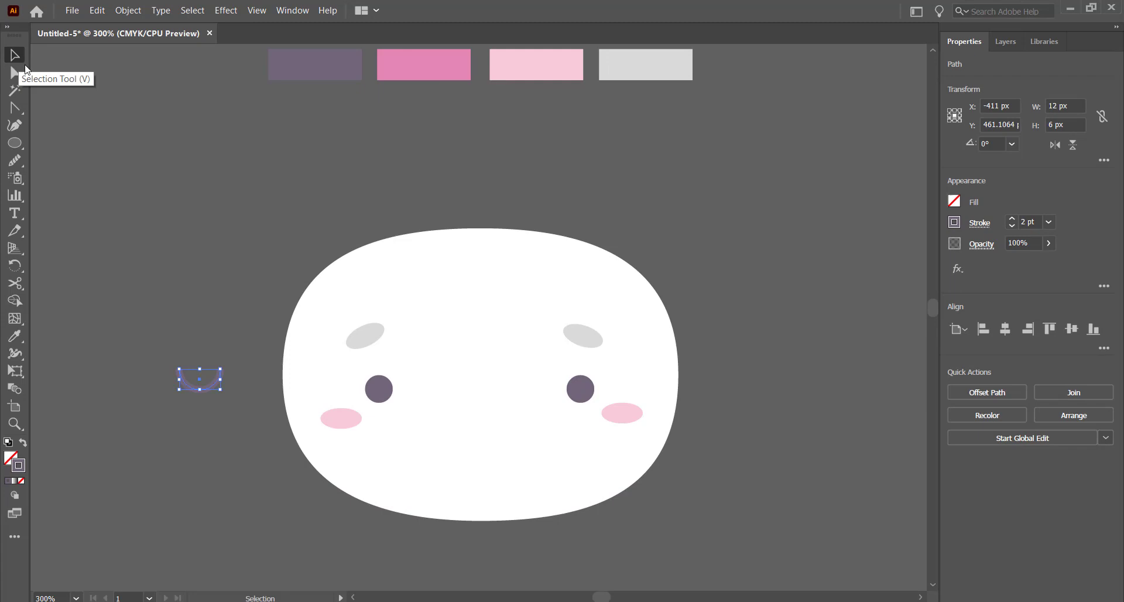
click(217, 326)
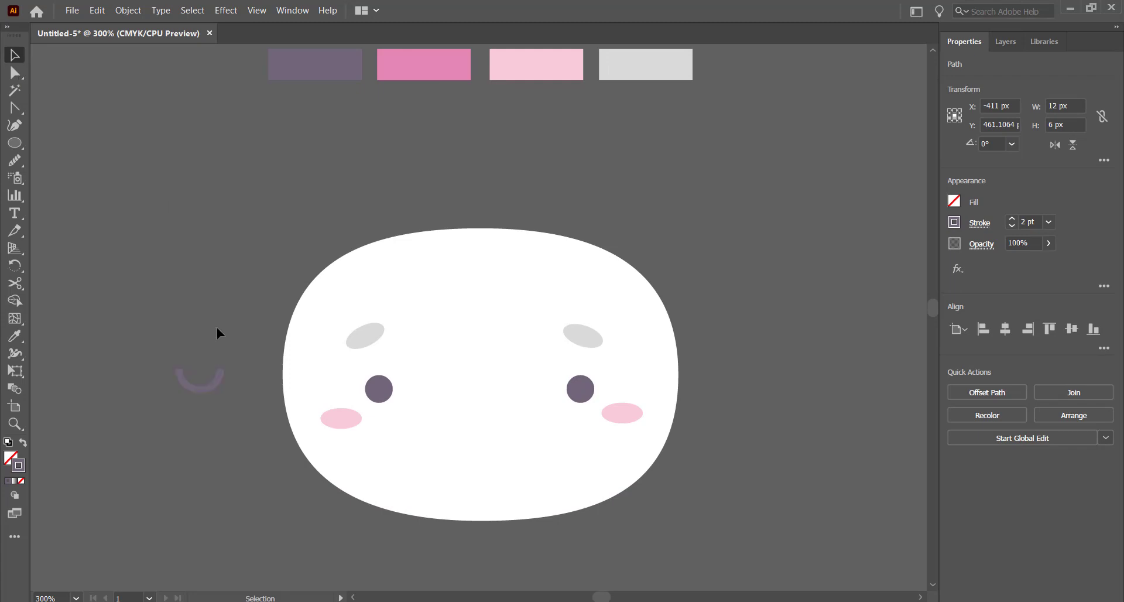
Step: Give the arc's 2 pt stroke a Round Cap
click(212, 383)
click(981, 224)
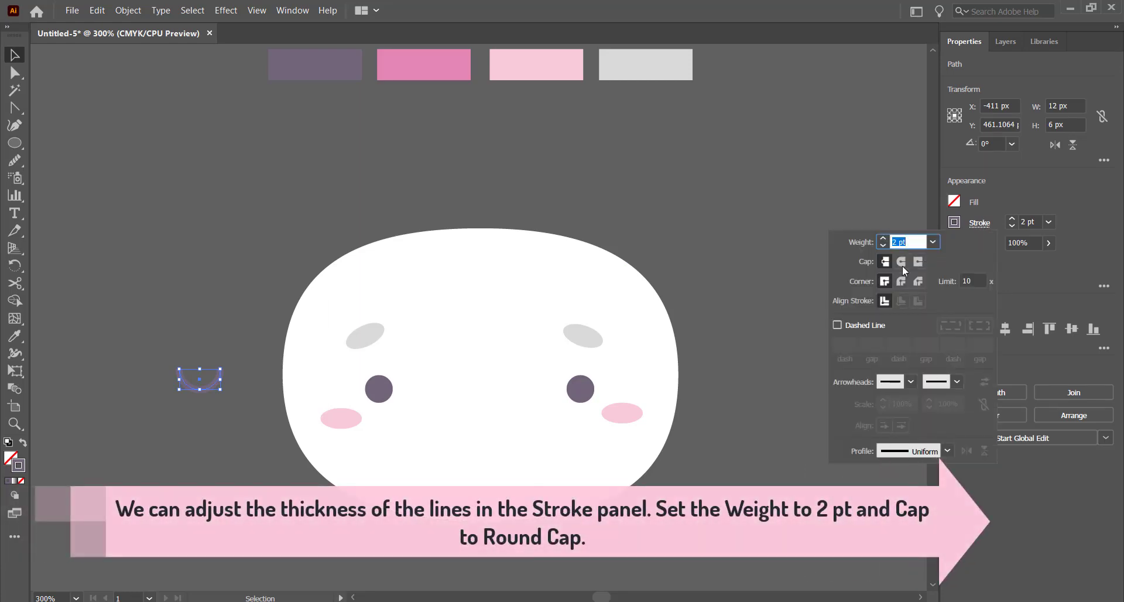
click(902, 262)
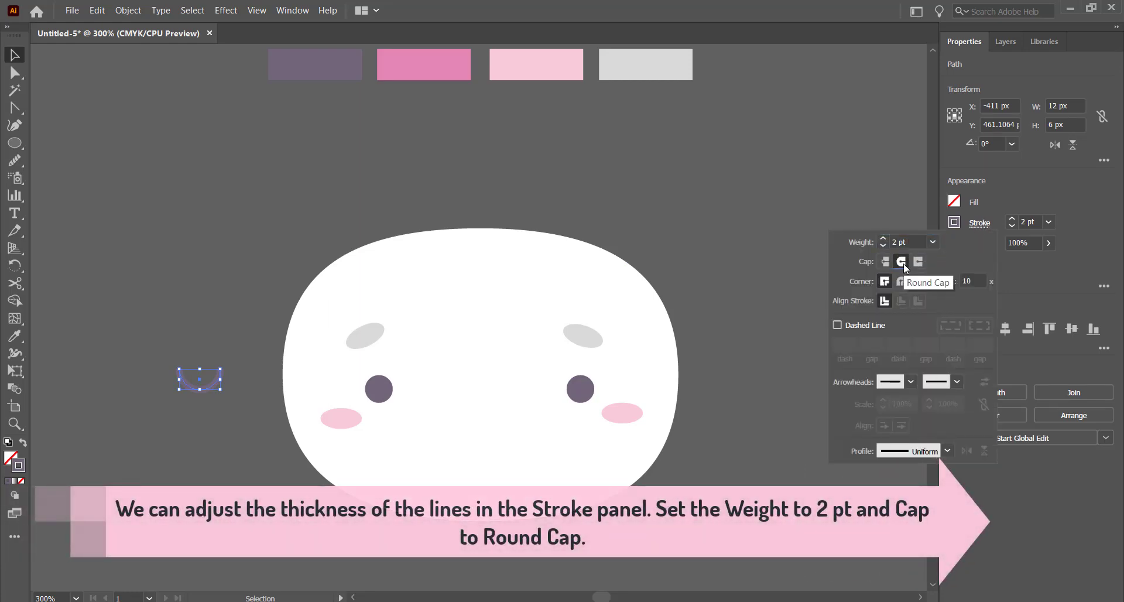
click(206, 346)
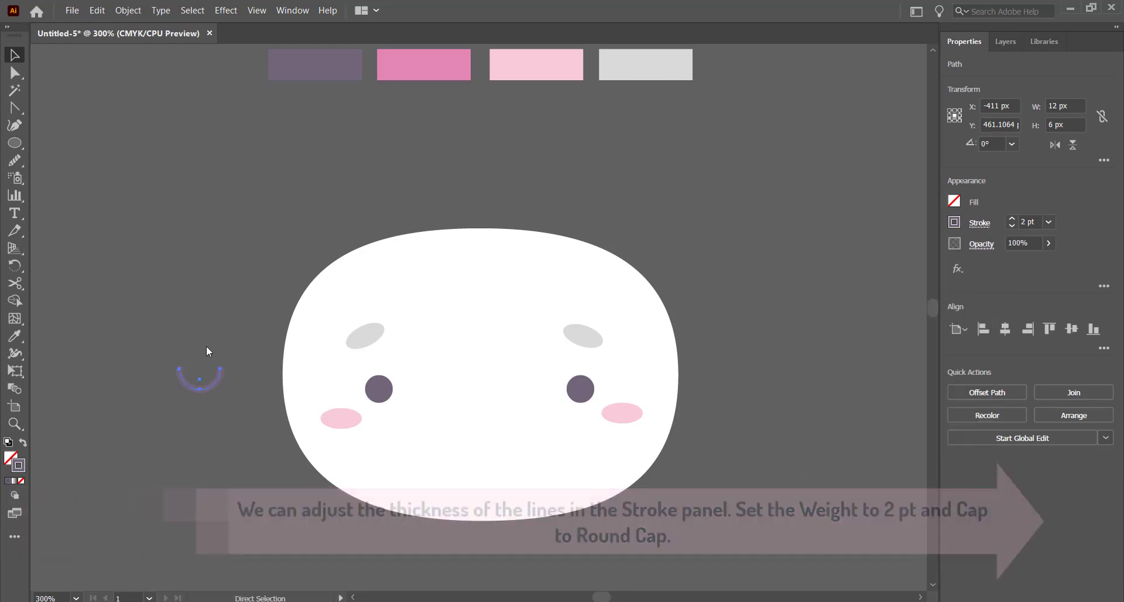
Step: Duplicate the arc 12 px to the right so the two meet end to end, and select both arcs
key(ctrl+equal)
key(ctrl+equal)
key(ctrl+equal)
key(v)
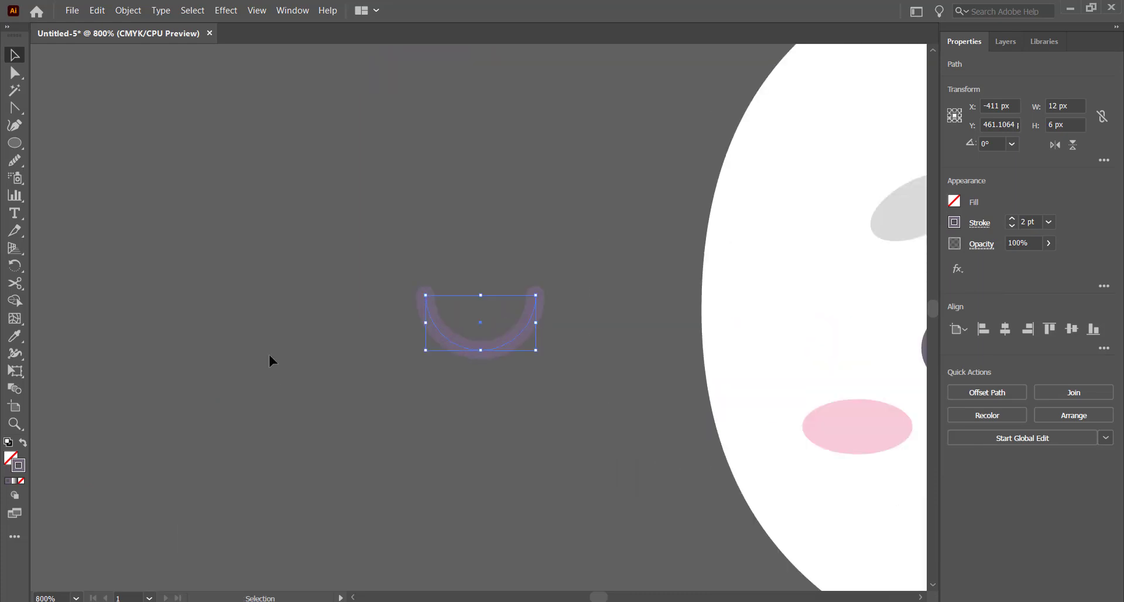
drag(514, 334, 599, 328)
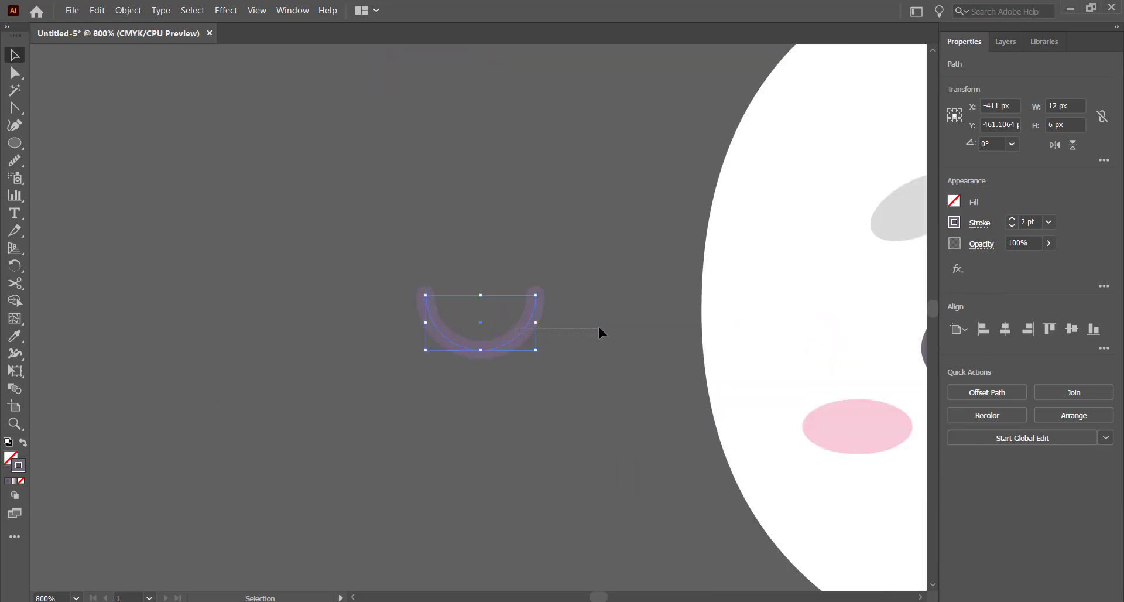
click(550, 254)
click(517, 339)
drag(507, 341, 625, 344)
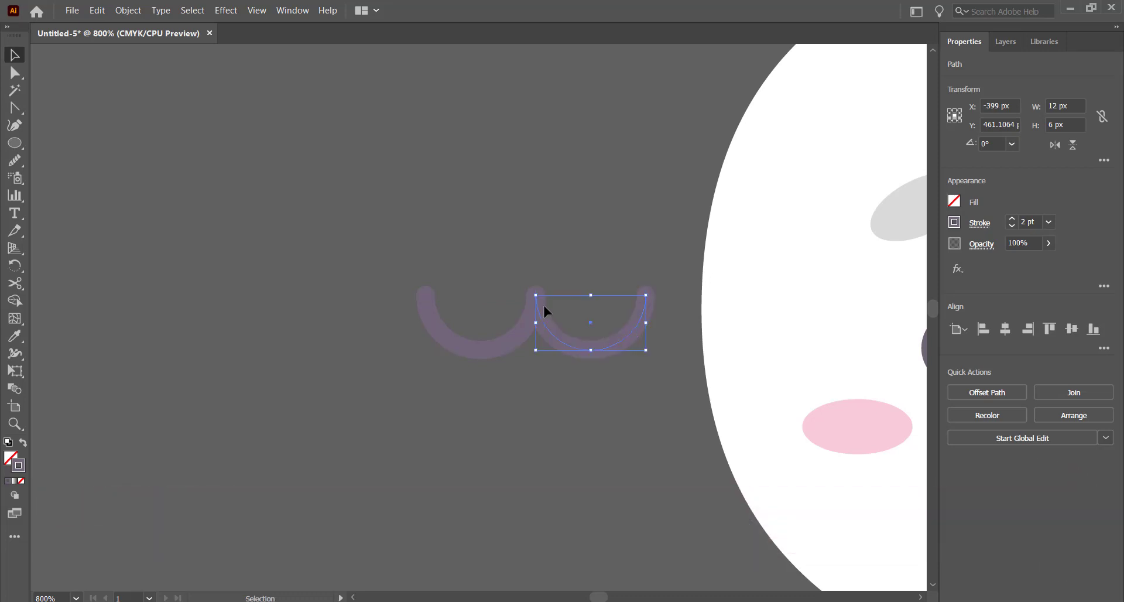
click(468, 253)
drag(549, 360, 546, 359)
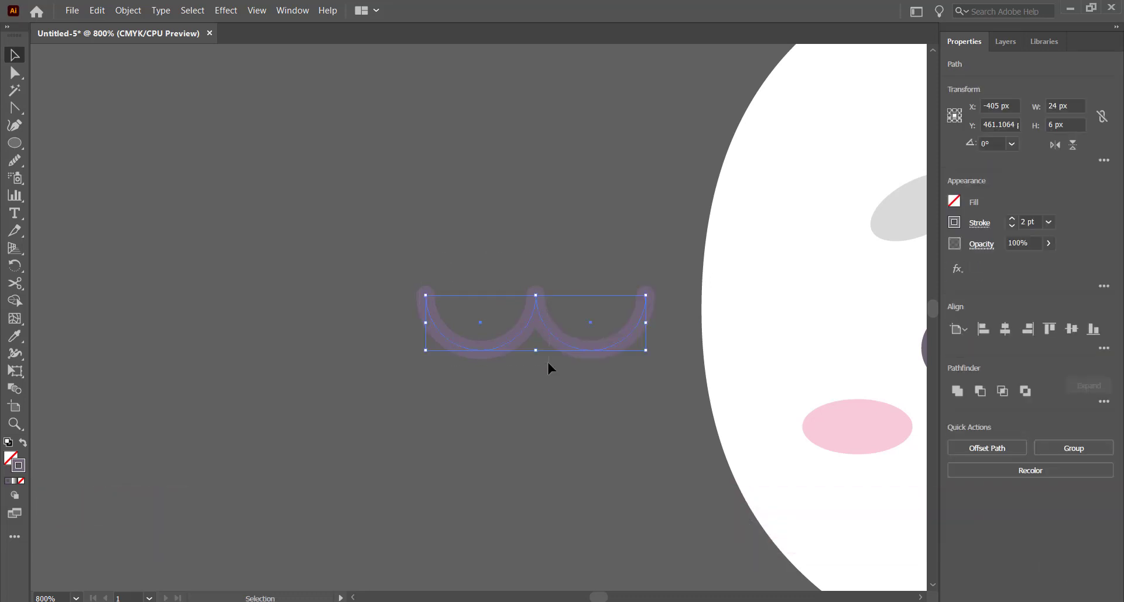
Step: Copy the left eye to the middle of the face and reshape the copy into a flat nose ellipse, about 9.7 x 4.9 px
scroll(547, 359, right, 2)
scroll(546, 359, right, 4)
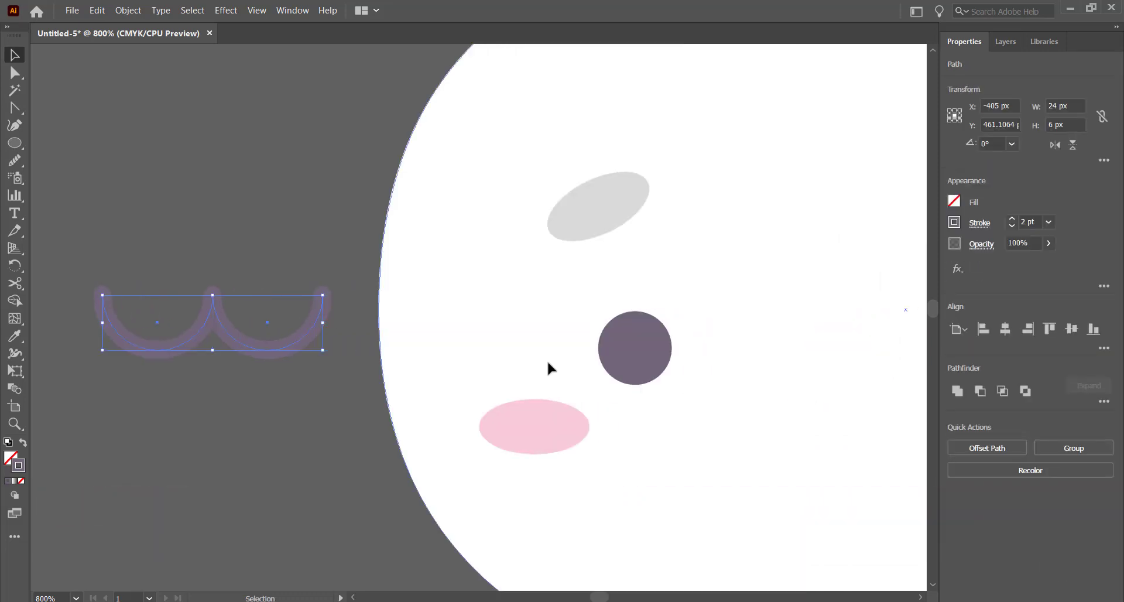
key(a)
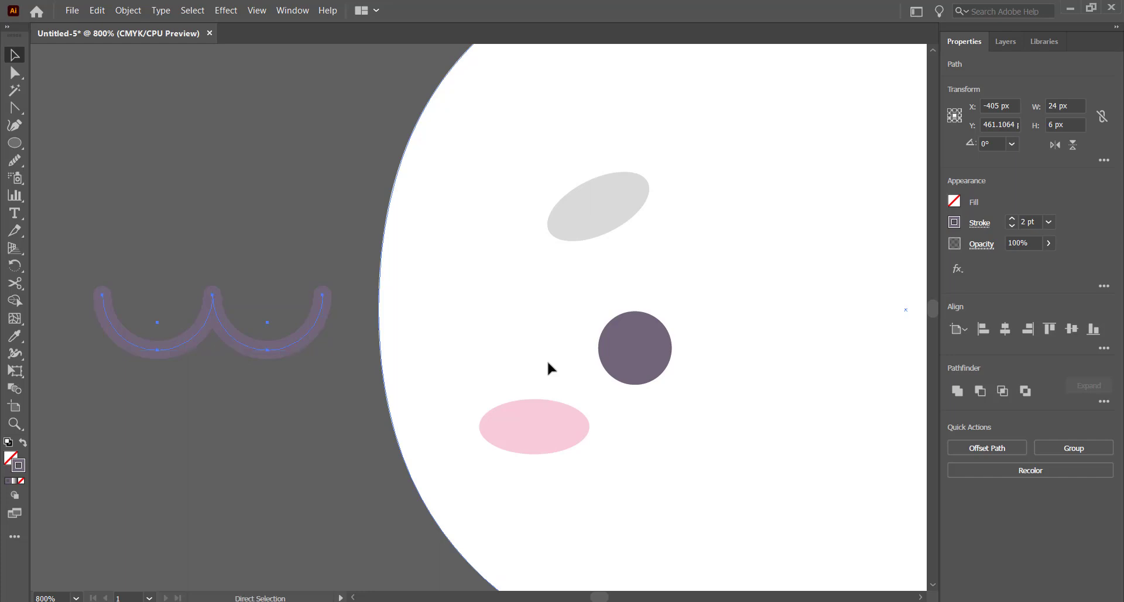
key(ctrl+minus)
key(v)
scroll(546, 360, right, 7)
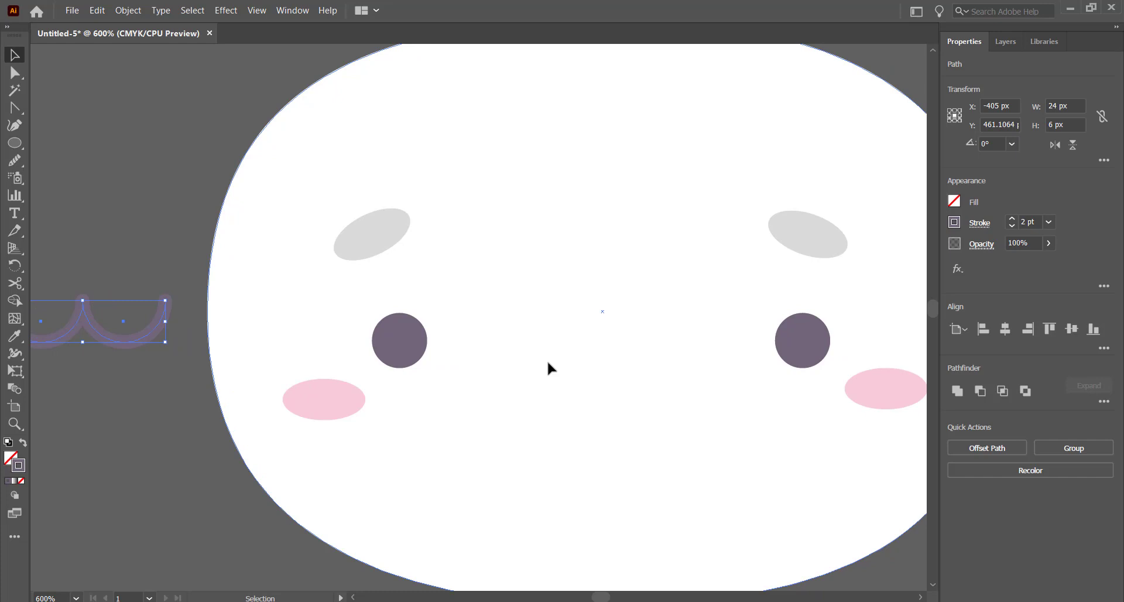
click(406, 355)
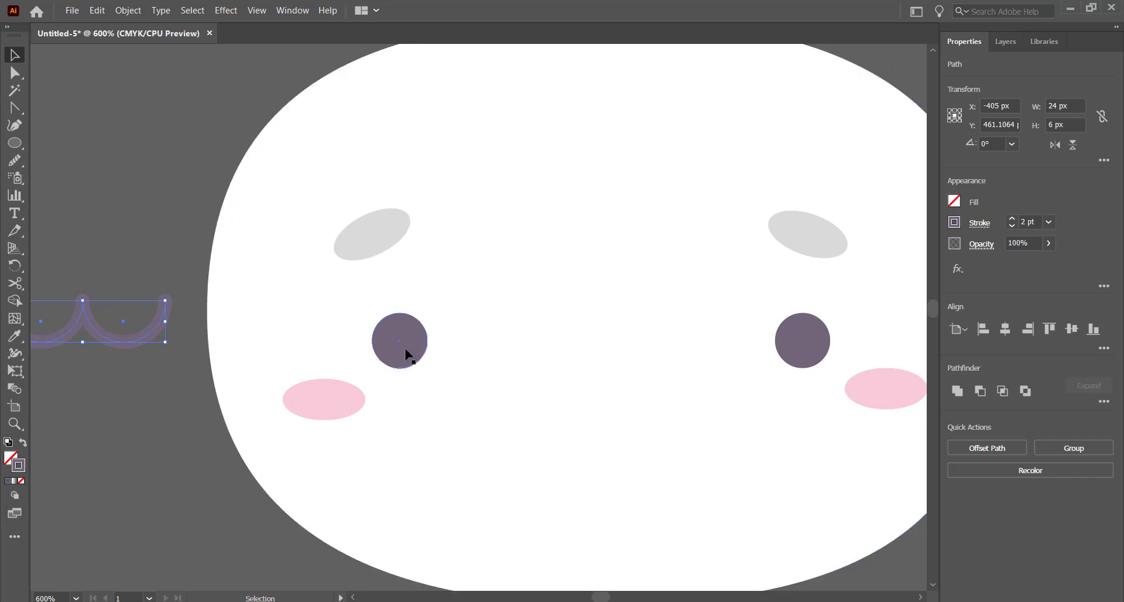
drag(406, 354, 592, 373)
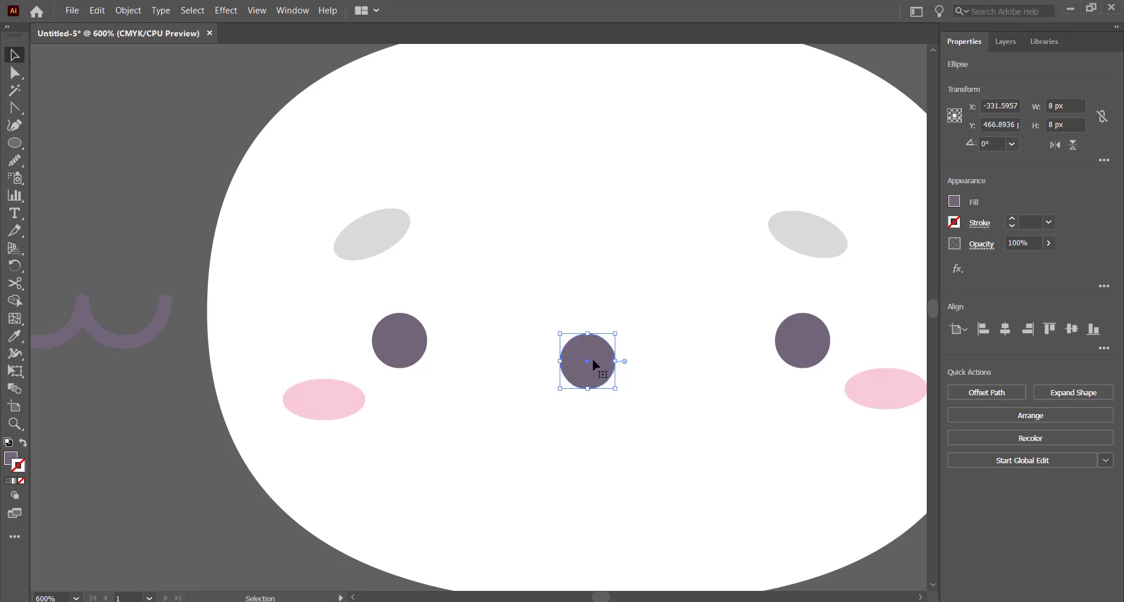
drag(589, 335, 606, 377)
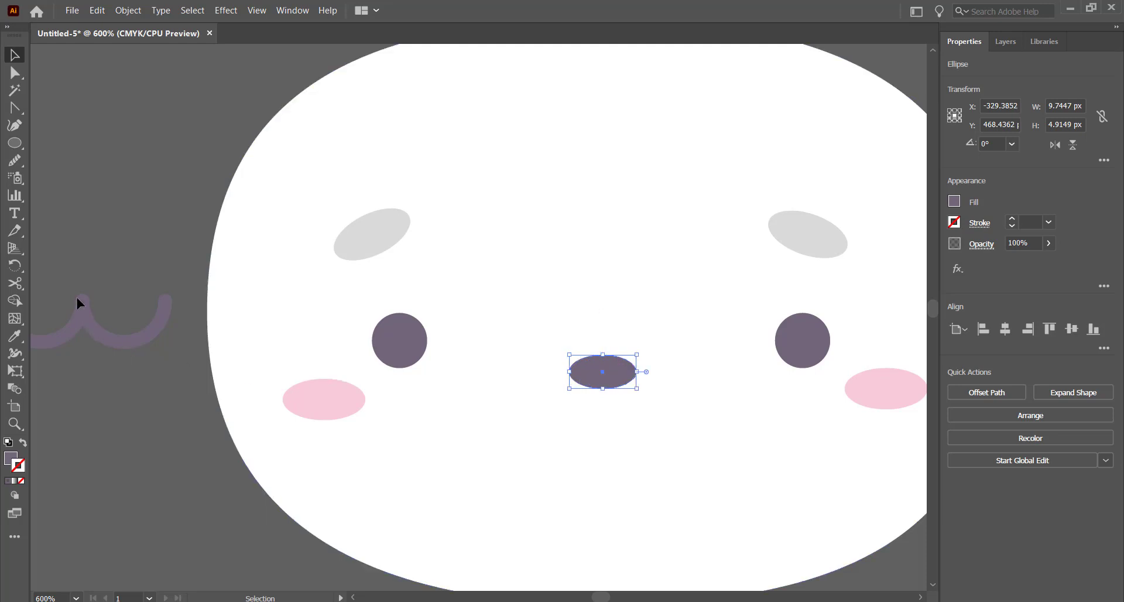
Step: Group the two mouth arcs and move the group below the nose, to about X -330, Y 480.3 px
drag(79, 300, 121, 353)
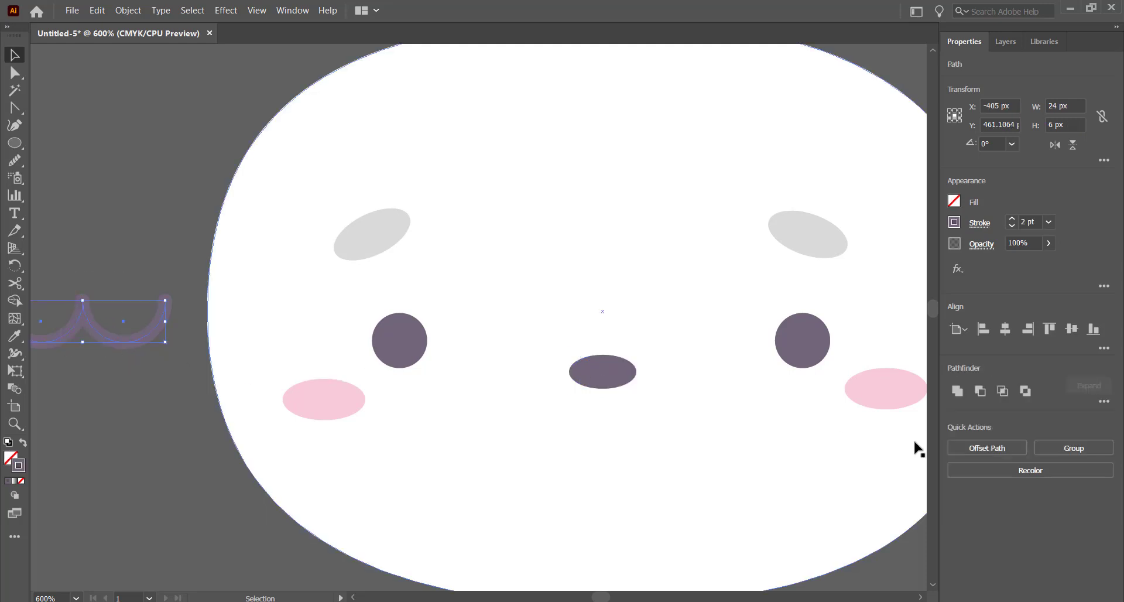
click(1076, 448)
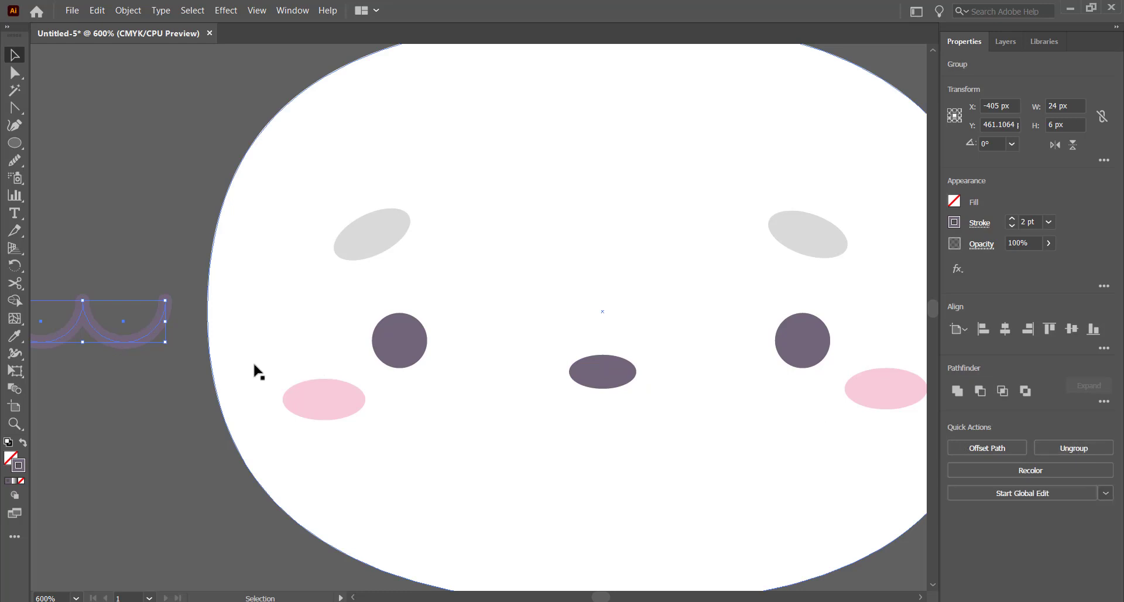
mouse_move(133, 339)
mouse_down()
mouse_move(617, 457)
mouse_move(648, 452)
mouse_move(175, 354)
mouse_move(135, 335)
mouse_move(651, 468)
mouse_up()
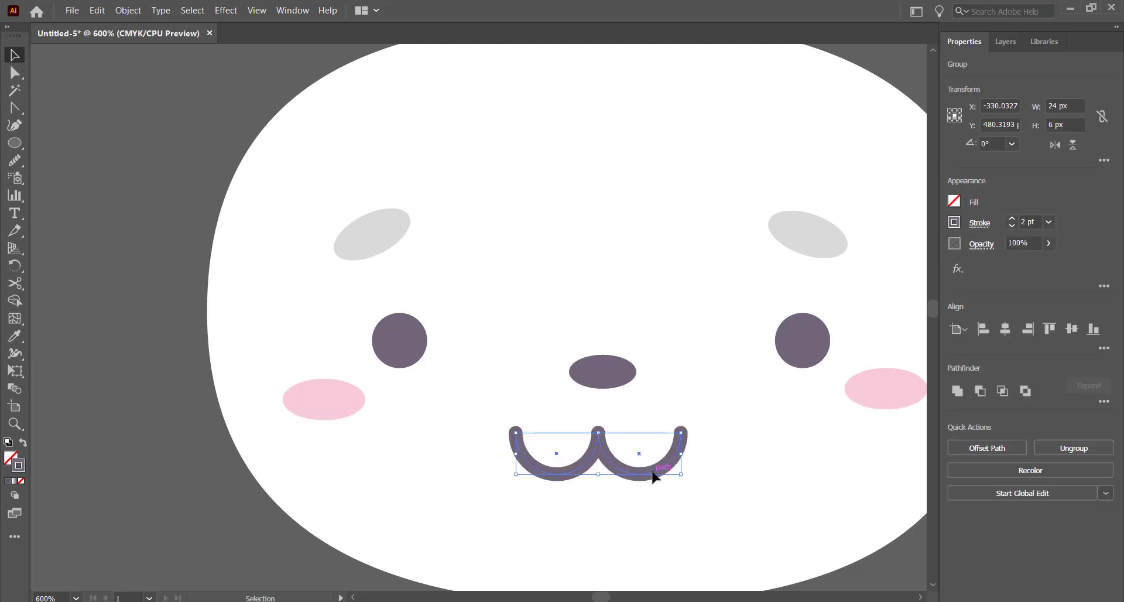
Step: Draw a vertical 2 pt line segment about 7.8 px long from the nose's centre down to the middle of the mouth
scroll(694, 448, down, 2)
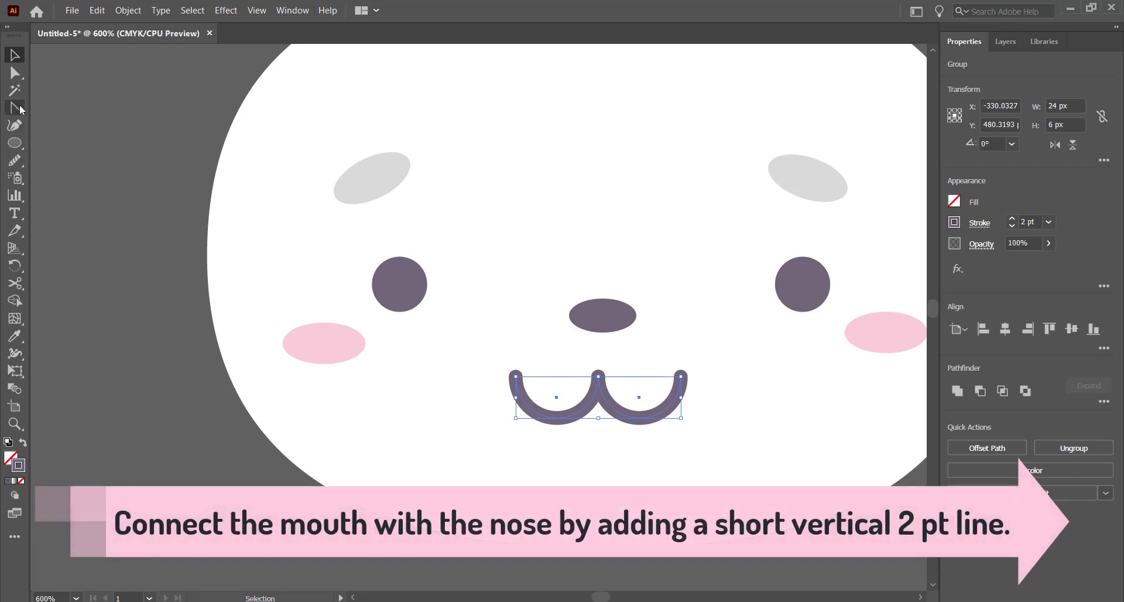
click(17, 148)
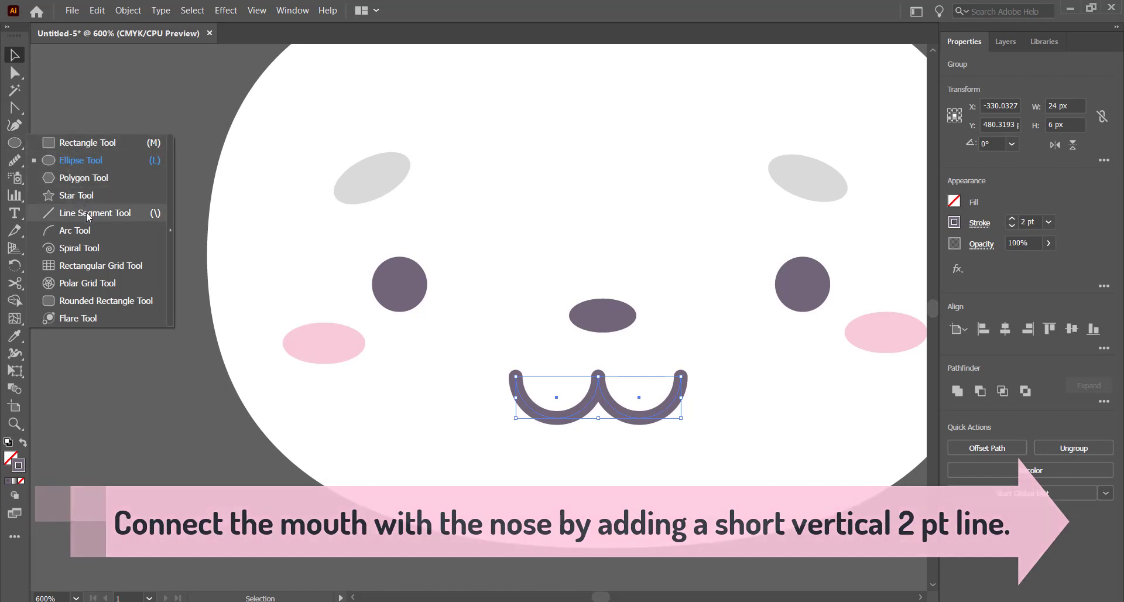
click(86, 212)
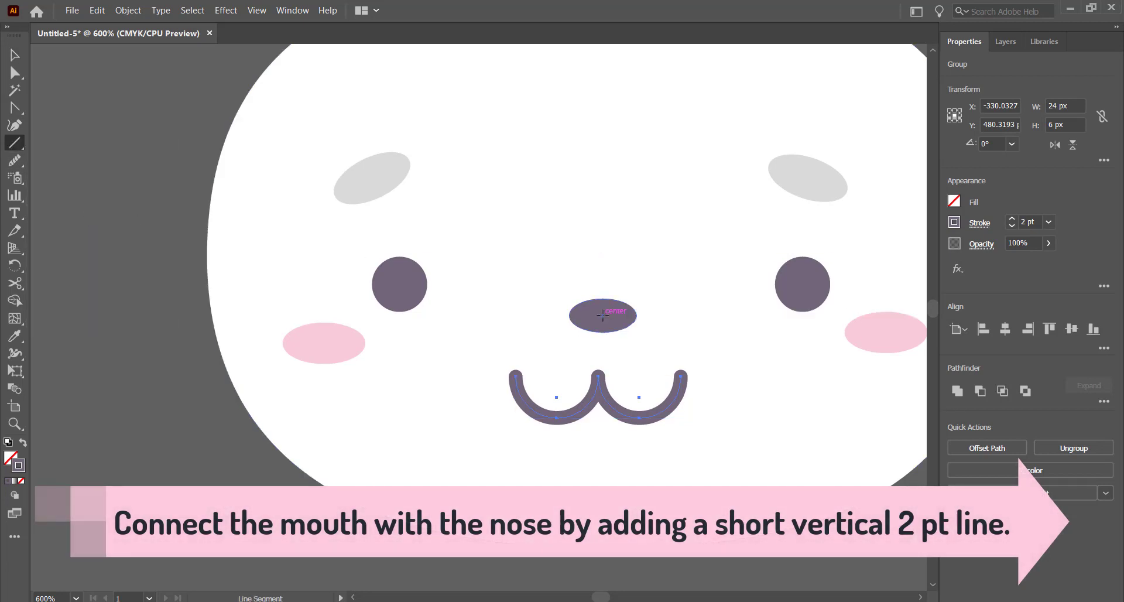
drag(603, 315, 606, 369)
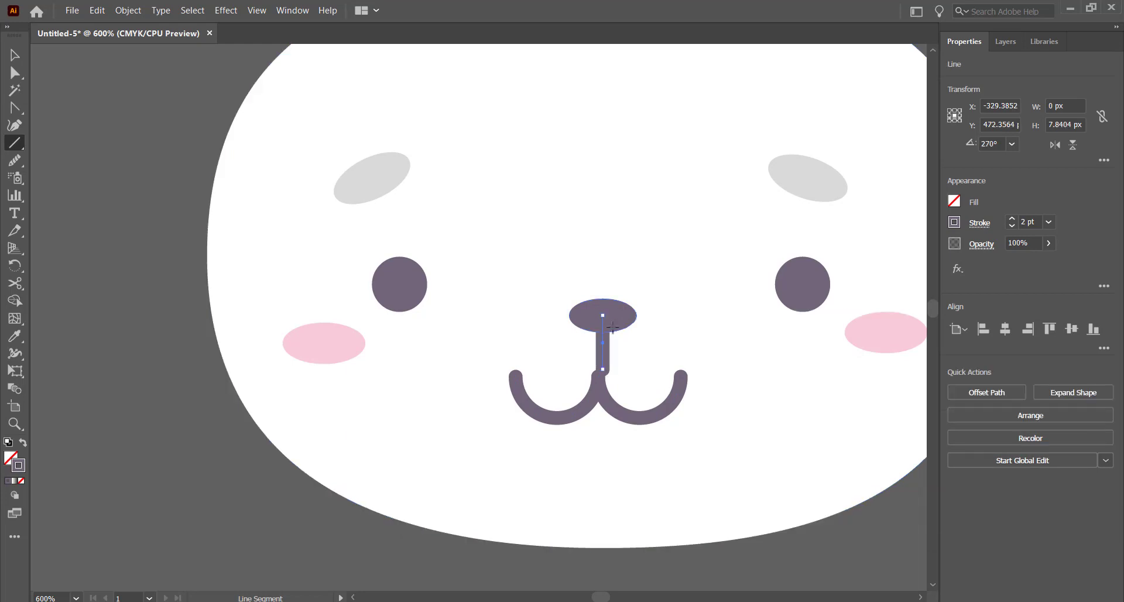
Step: Shift the mouth group right and up to centre it on the line's lower end, at about X -329.4, Y 479.3 px
key(v)
click(609, 404)
click(610, 407)
key(Right)
key(Right)
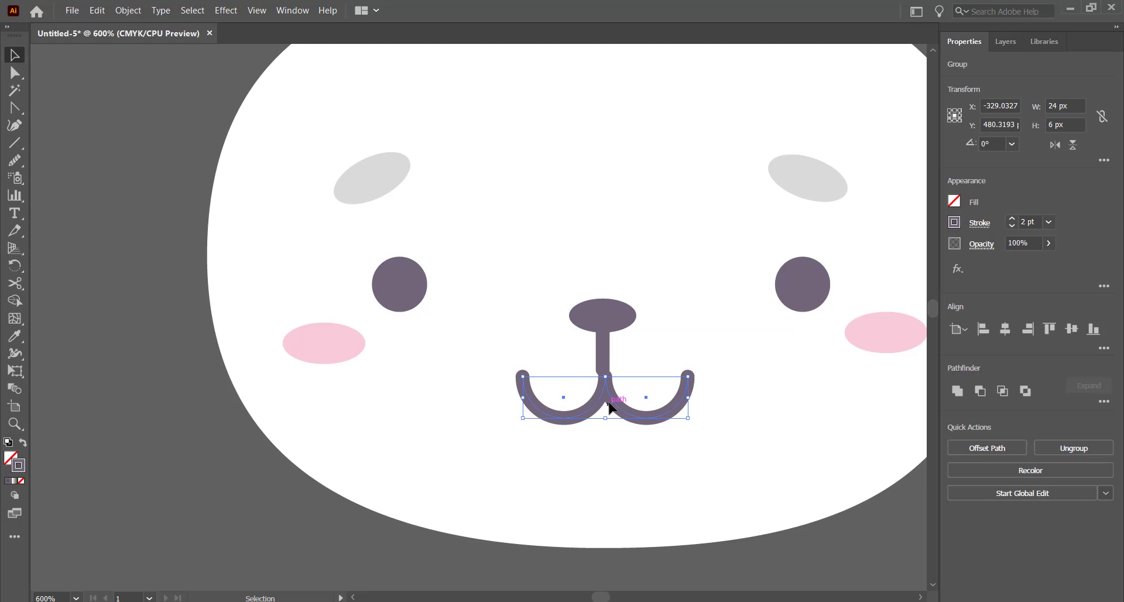
drag(609, 407, 607, 404)
click(607, 404)
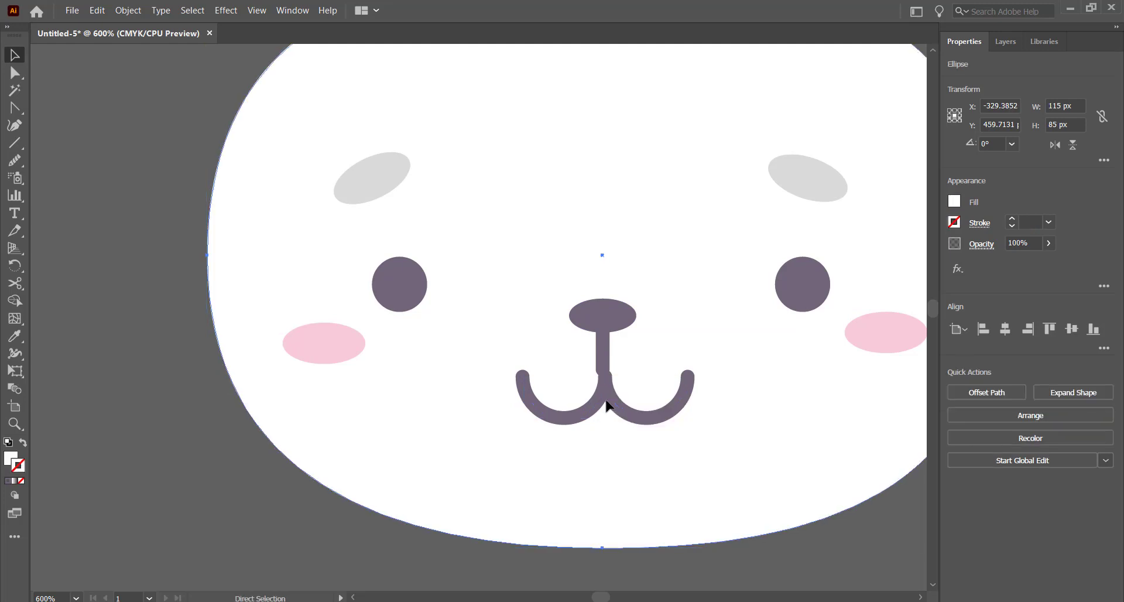
key(ctrl+equal)
scroll(605, 404, down, 3)
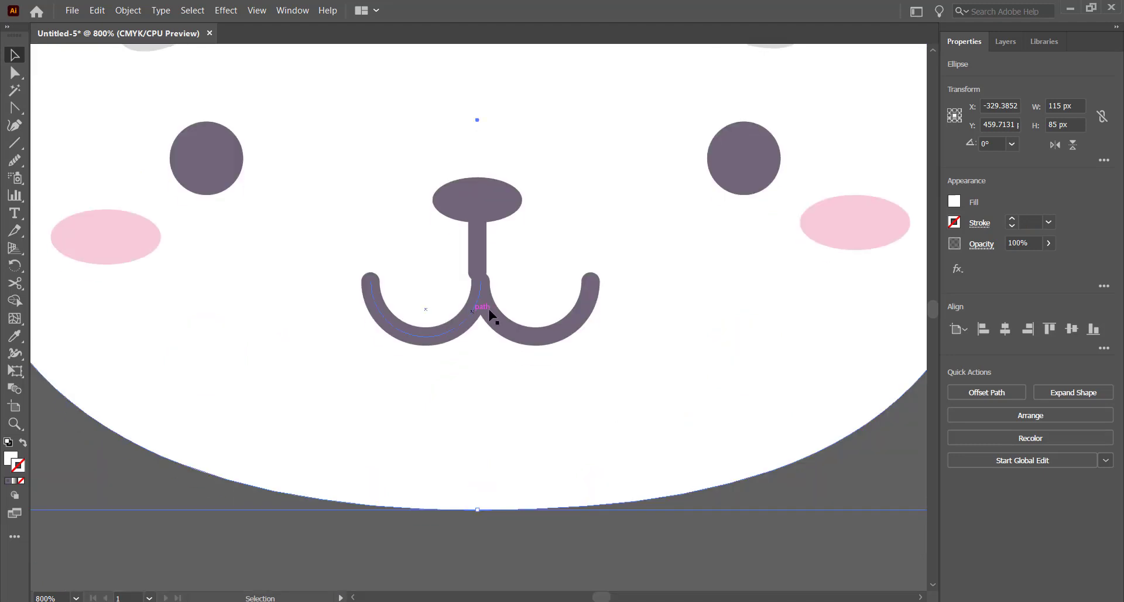
drag(495, 320, 494, 307)
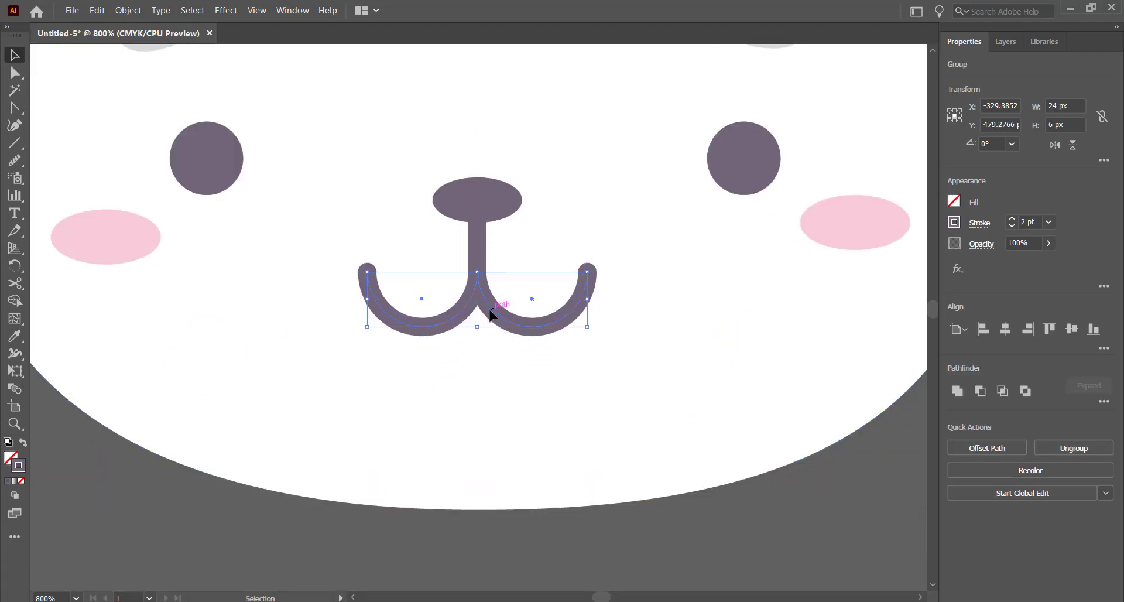
click(591, 550)
Step: Widen the nose ellipse slightly on both sides, keeping it centred above the mouth line
key(ctrl+minus)
key(ctrl+minus)
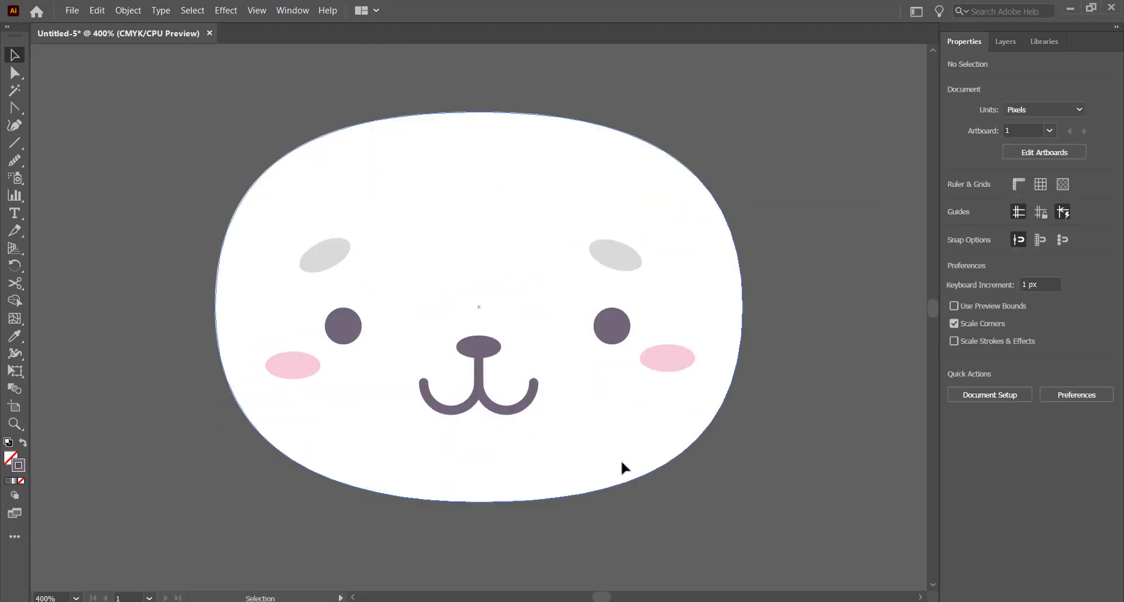
click(479, 346)
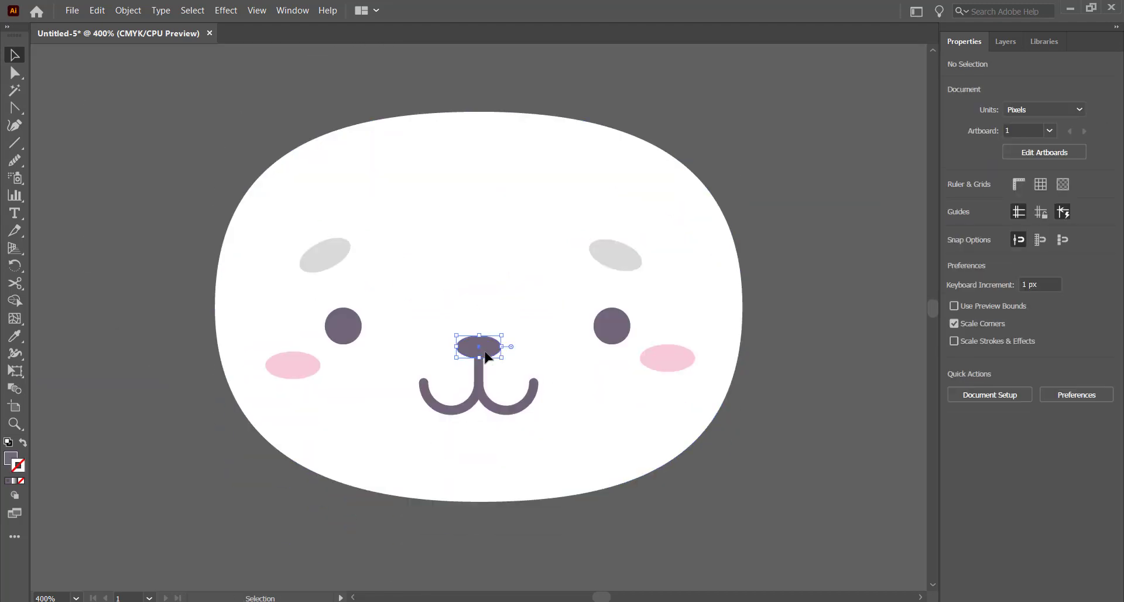
mouse_move(502, 346)
mouse_down()
mouse_move(513, 348)
mouse_move(499, 344)
mouse_up()
Step: Create a 55 x 55 px circle over the left side of the face with the Ellipse tool
click(20, 108)
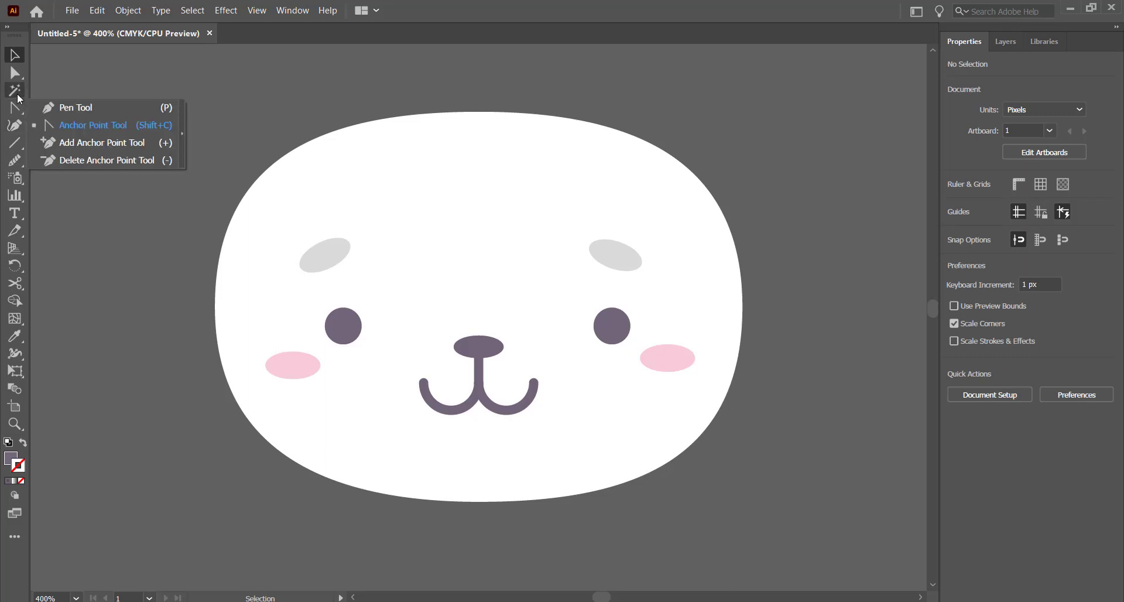
click(79, 68)
key(l)
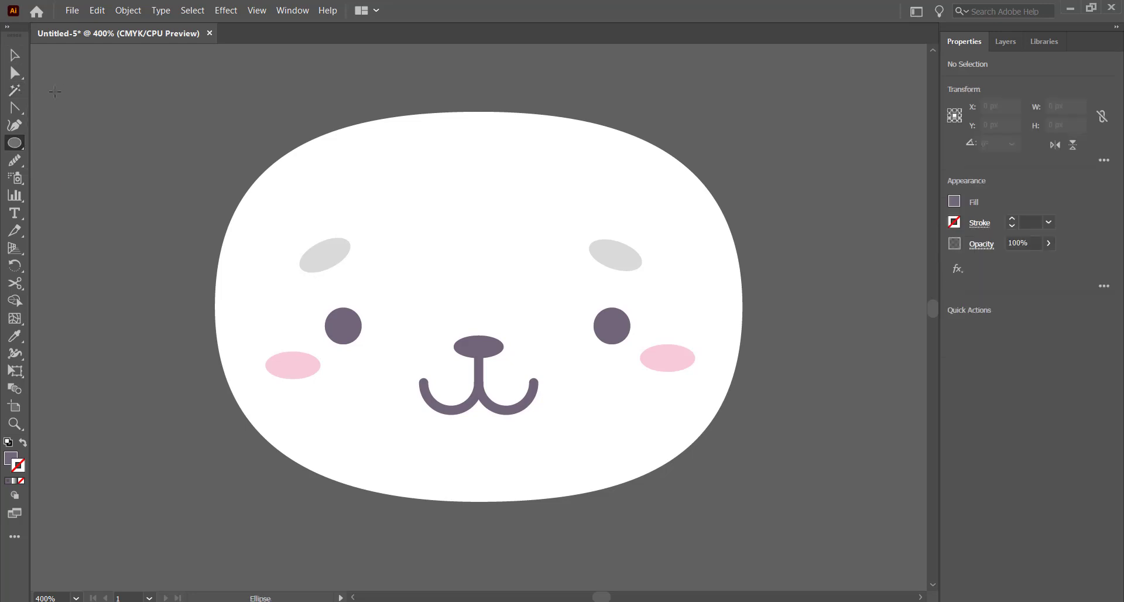
click(15, 142)
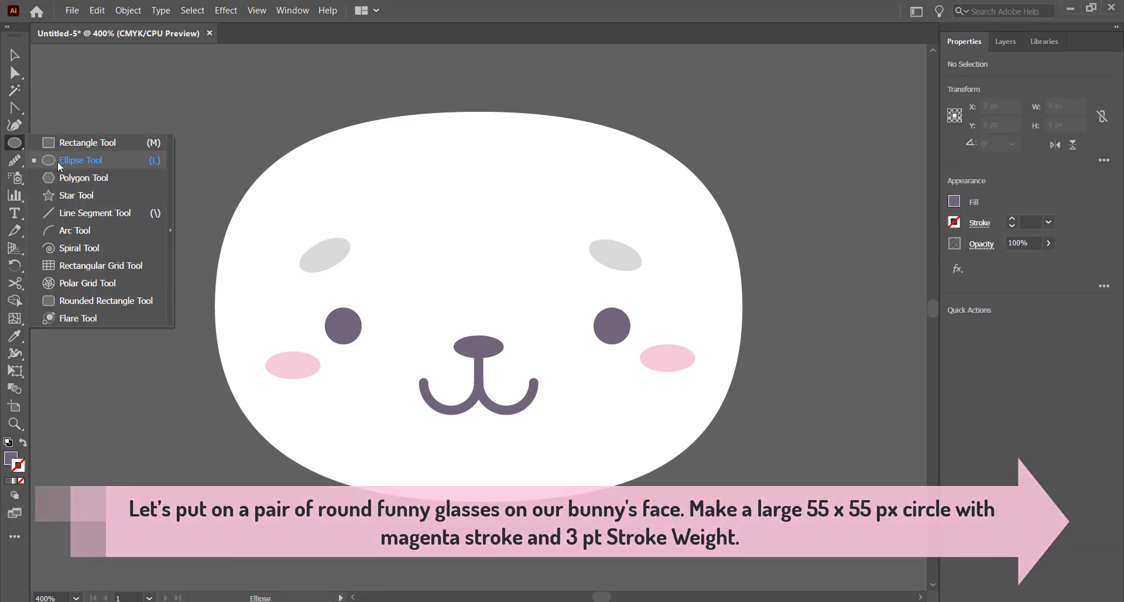
click(53, 161)
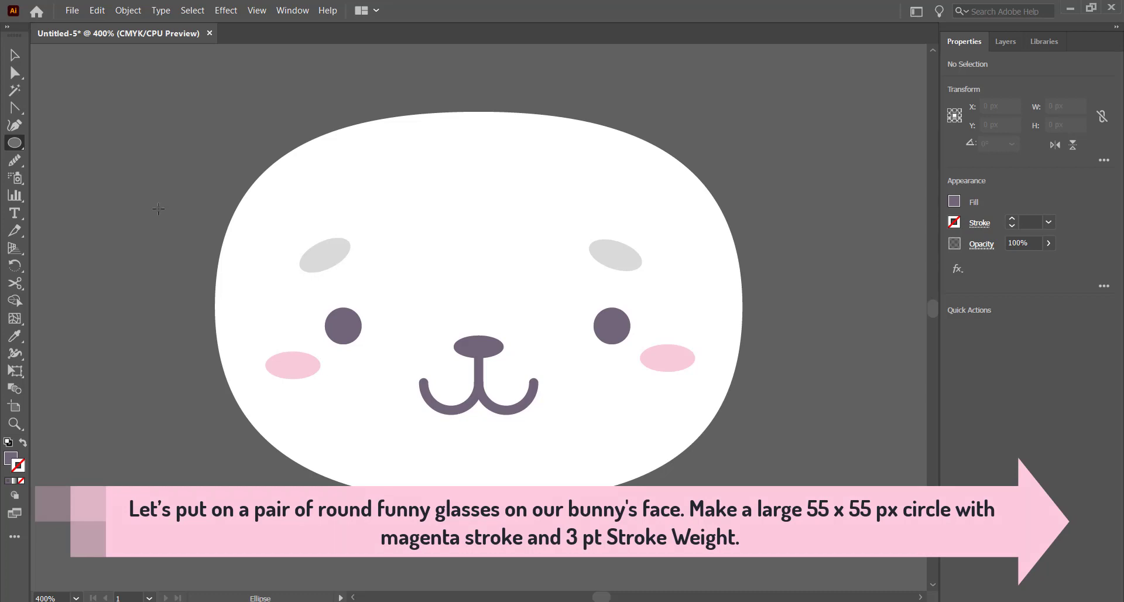
click(375, 216)
text(5)
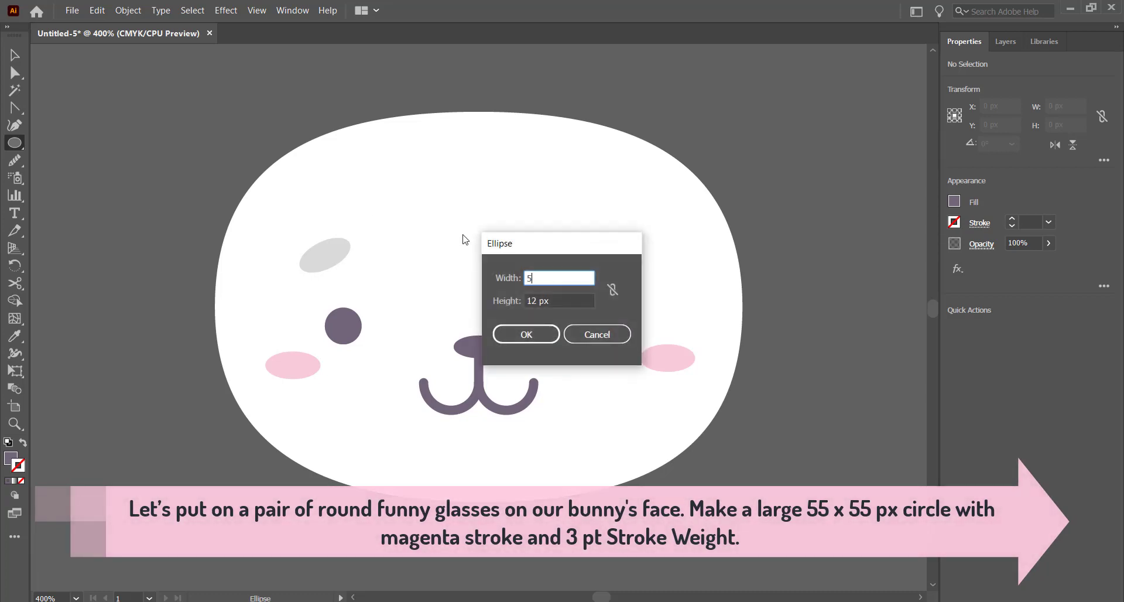
text(5)
key(Tab)
text(55)
key(Return)
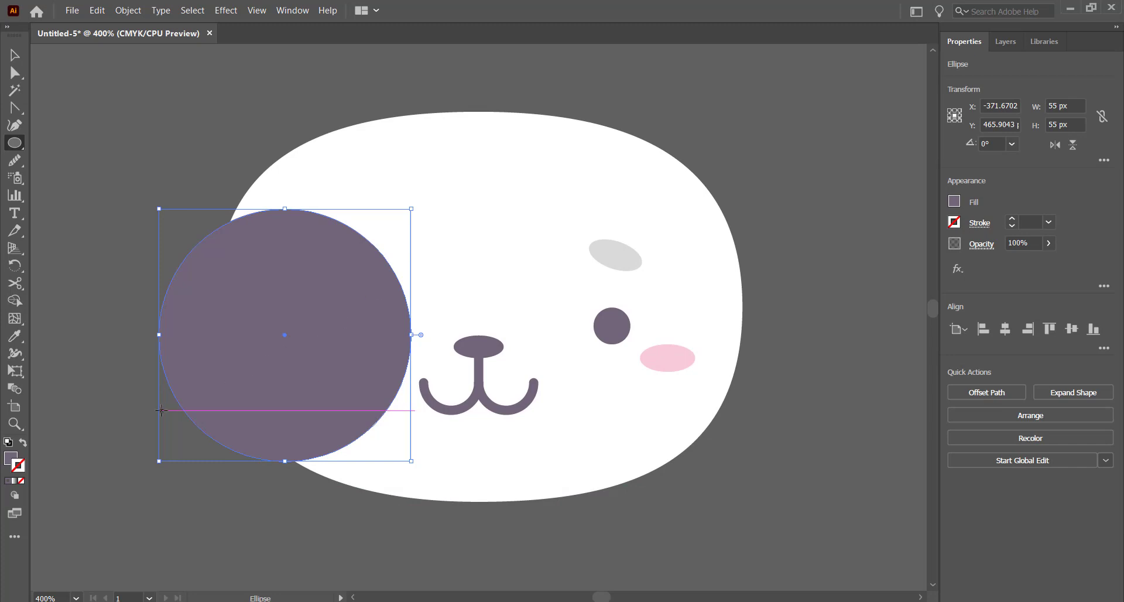
Step: Sample the magenta palette swatch with the Eyedropper to recolour the new circle
scroll(343, 271, up, 5)
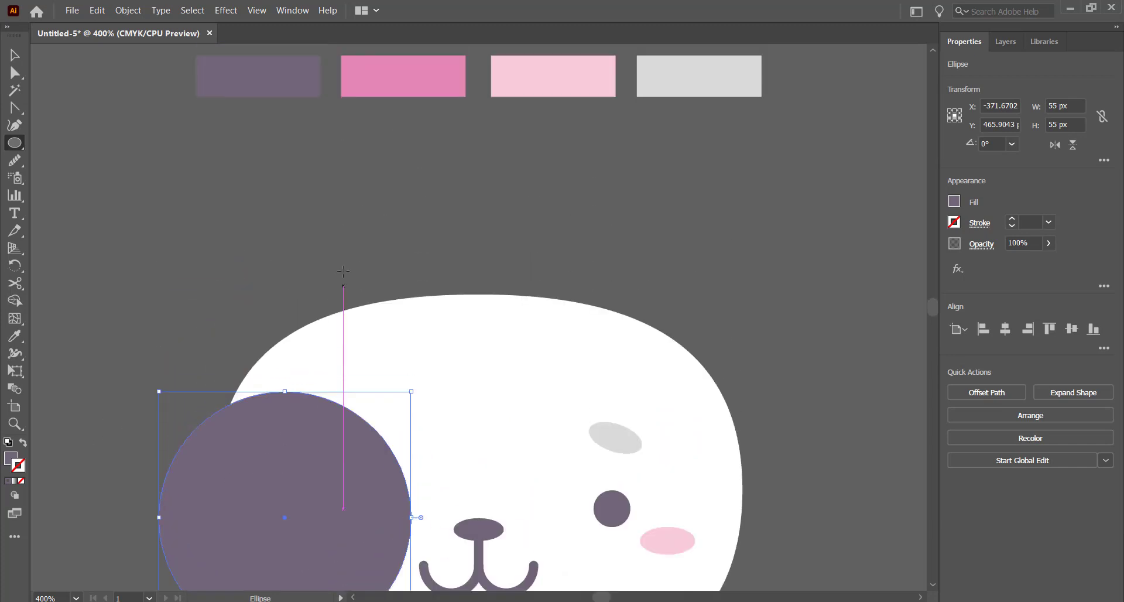
key(i)
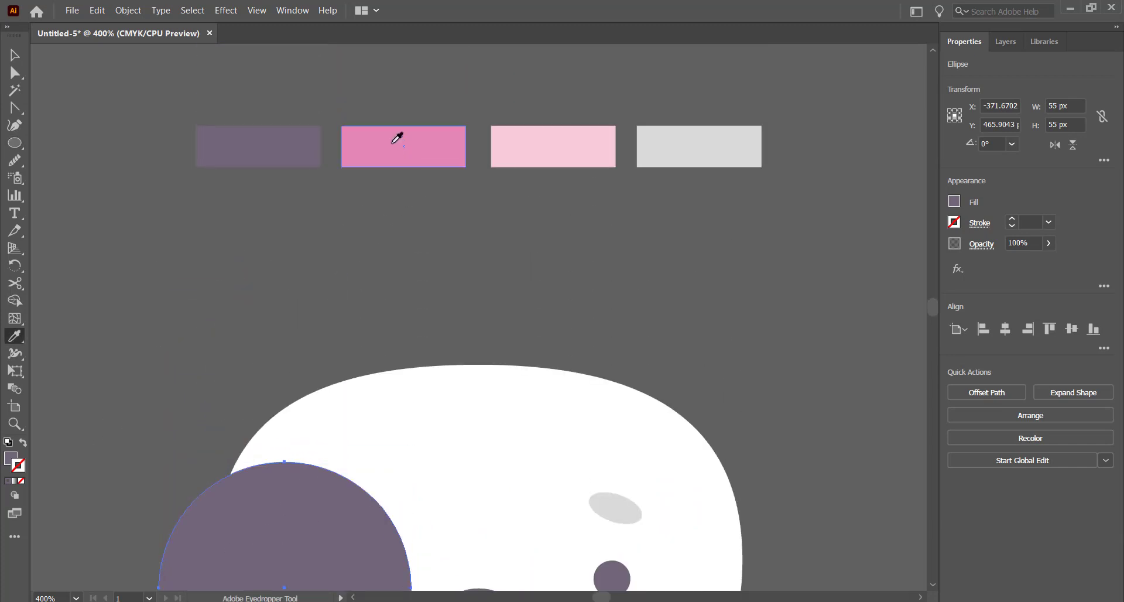
click(398, 143)
scroll(367, 317, down, 6)
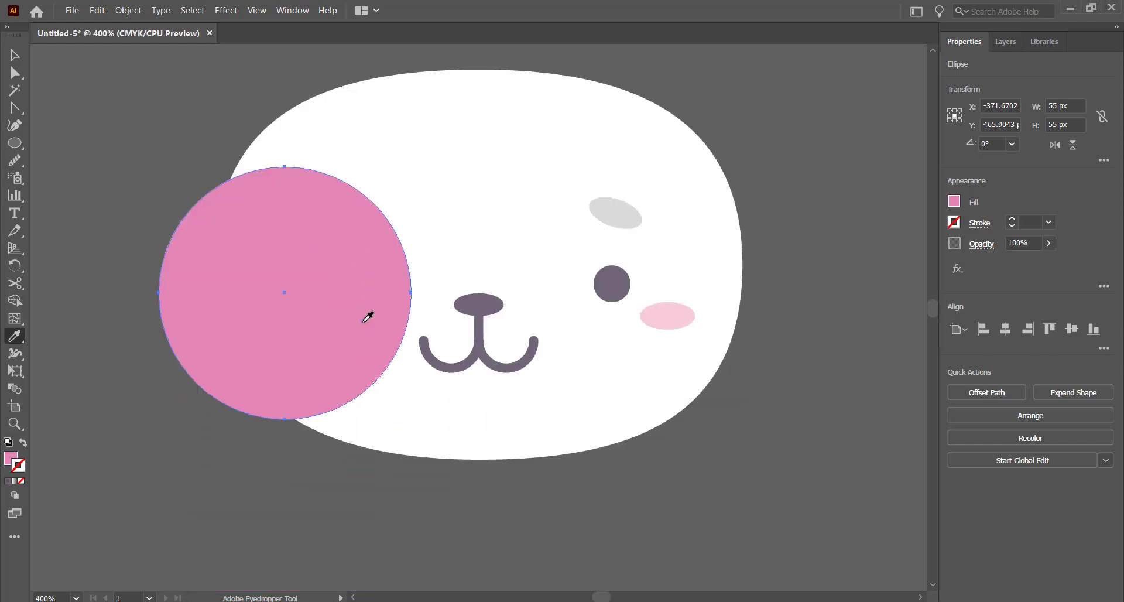
key(v)
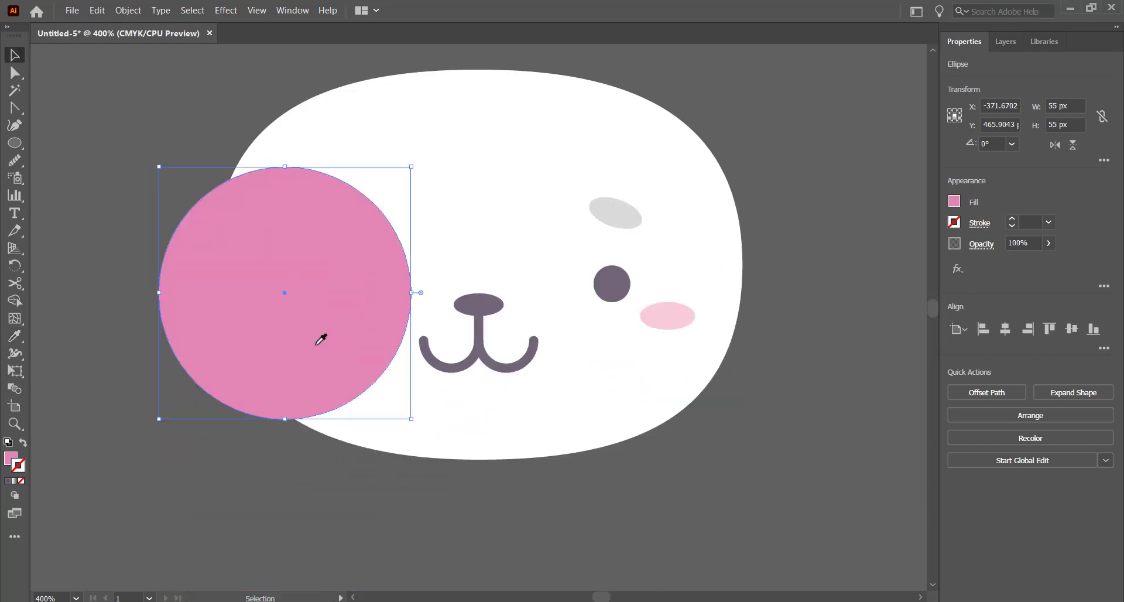
Step: Swap the circle's magenta fill to its stroke and set the stroke weight to 3 pt
click(23, 442)
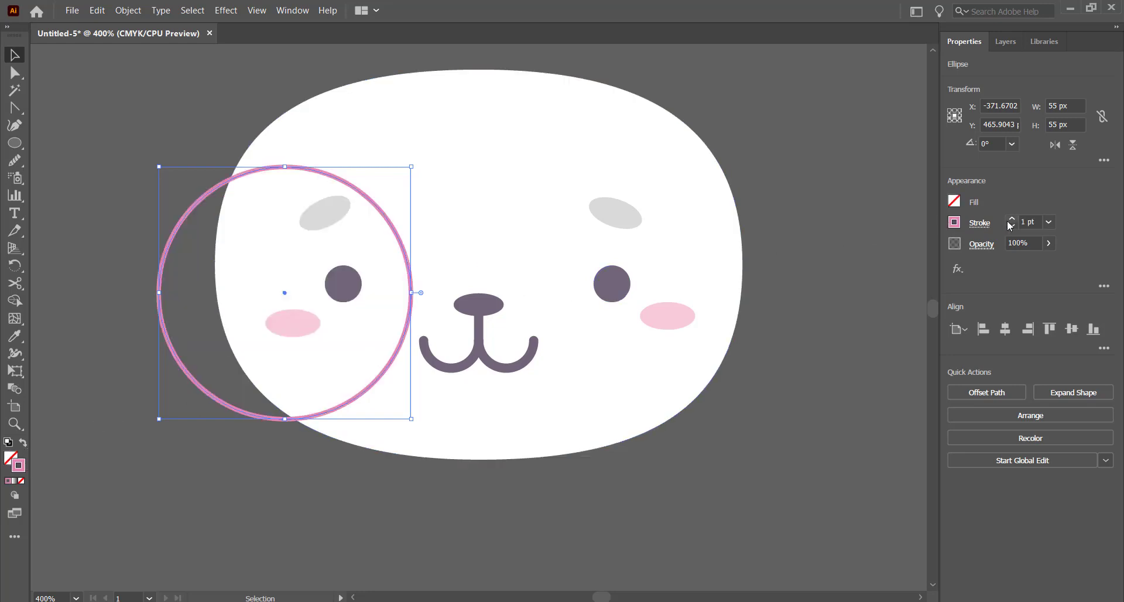
click(1028, 222)
key(Up)
key(Up)
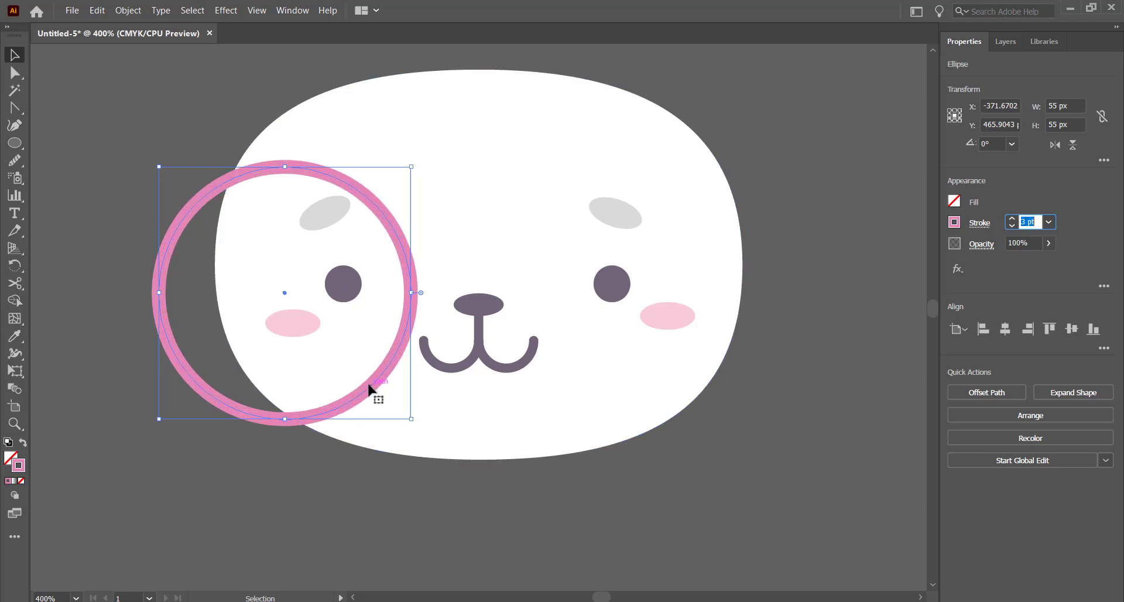
Step: Move the magenta ring around the left eye, to about X -366.9, Y 456.8 px, and duplicate it level around the right eye at about X -292.1 px
drag(369, 388, 391, 348)
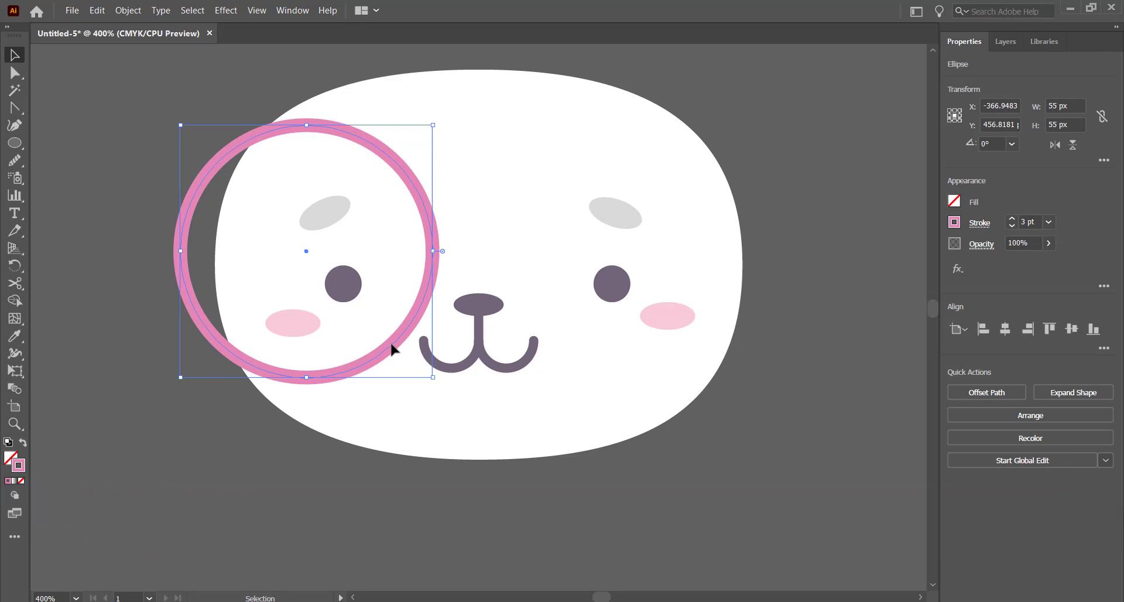
drag(391, 349, 736, 347)
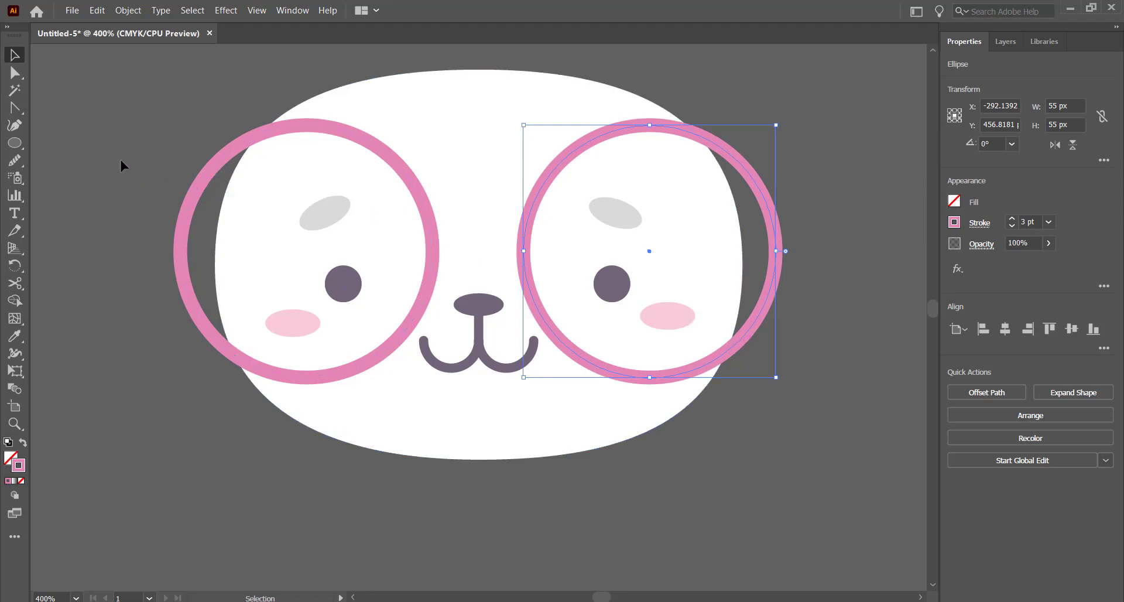
Step: Draw an upward-arched glasses bridge about 20 px wide between the two rings with the Pen tool, then deselect it
key(p)
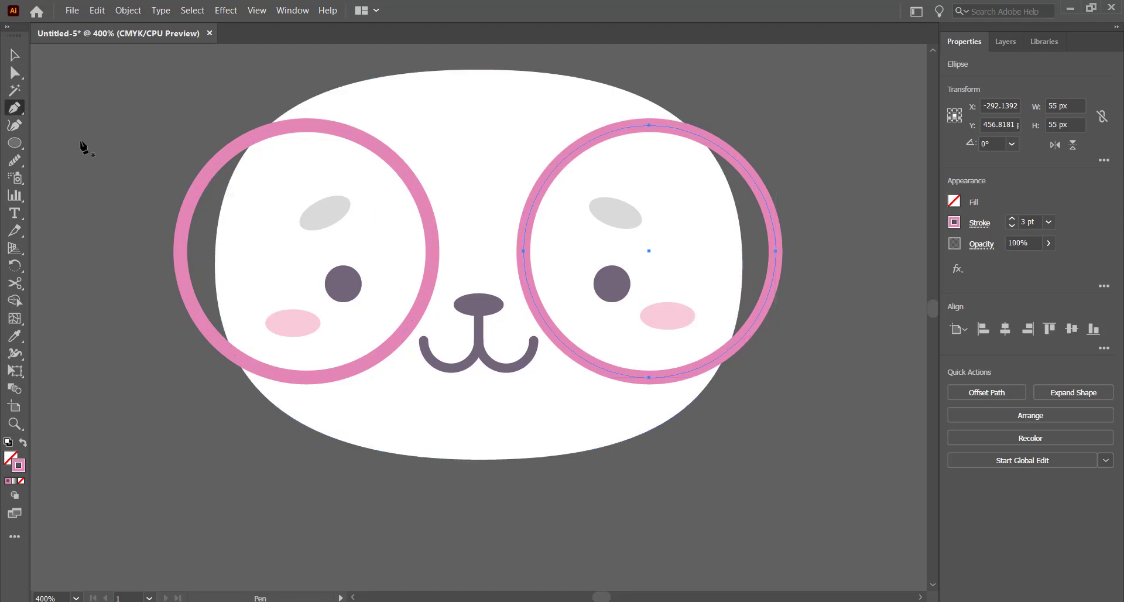
right_click(15, 112)
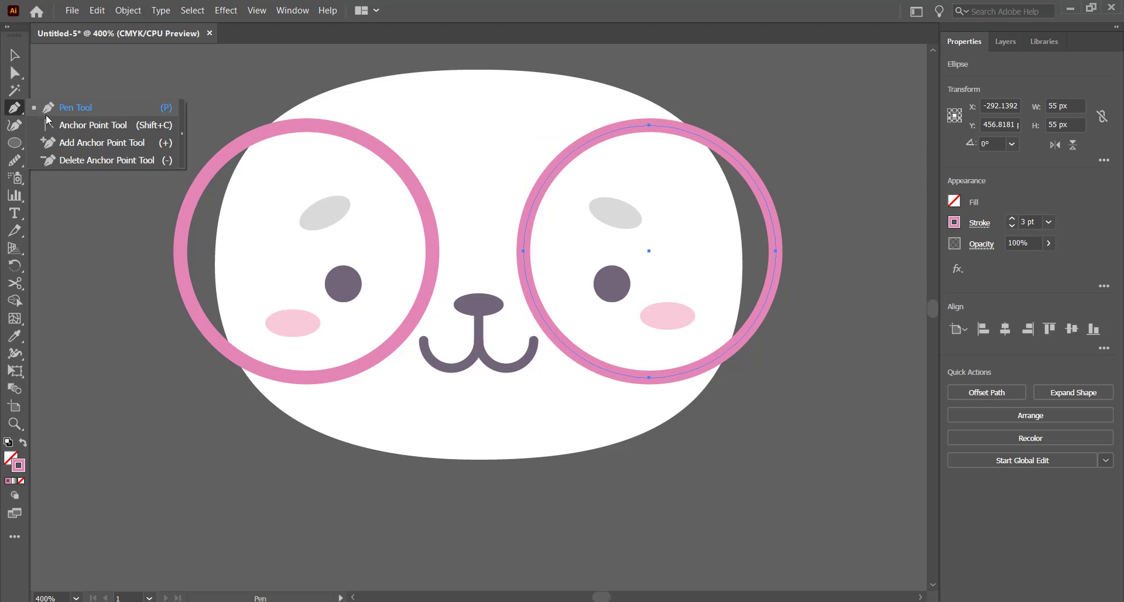
click(37, 111)
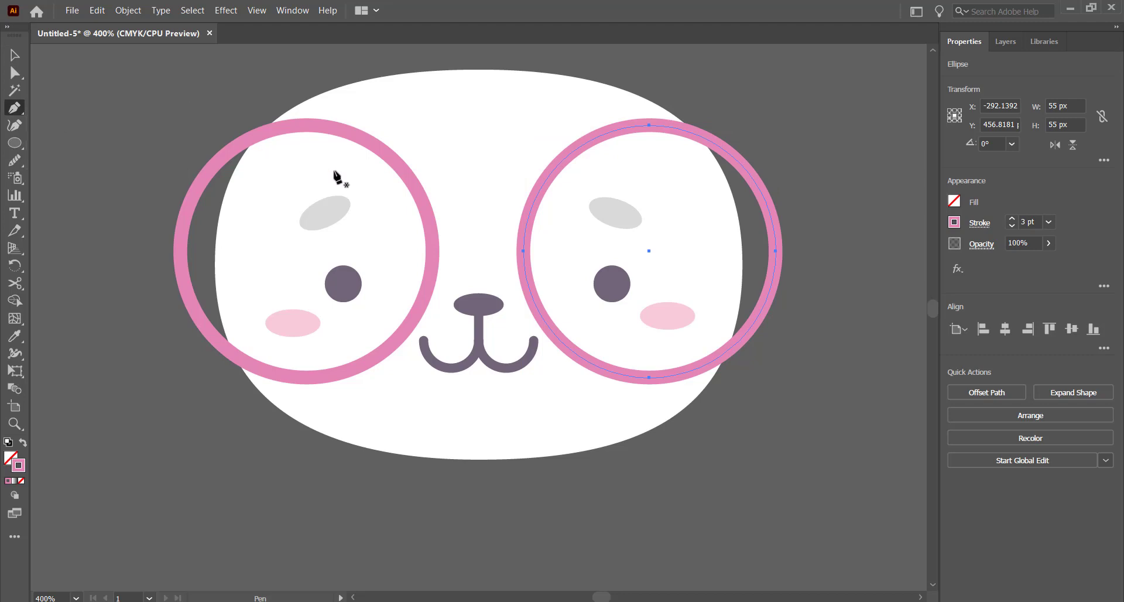
click(431, 264)
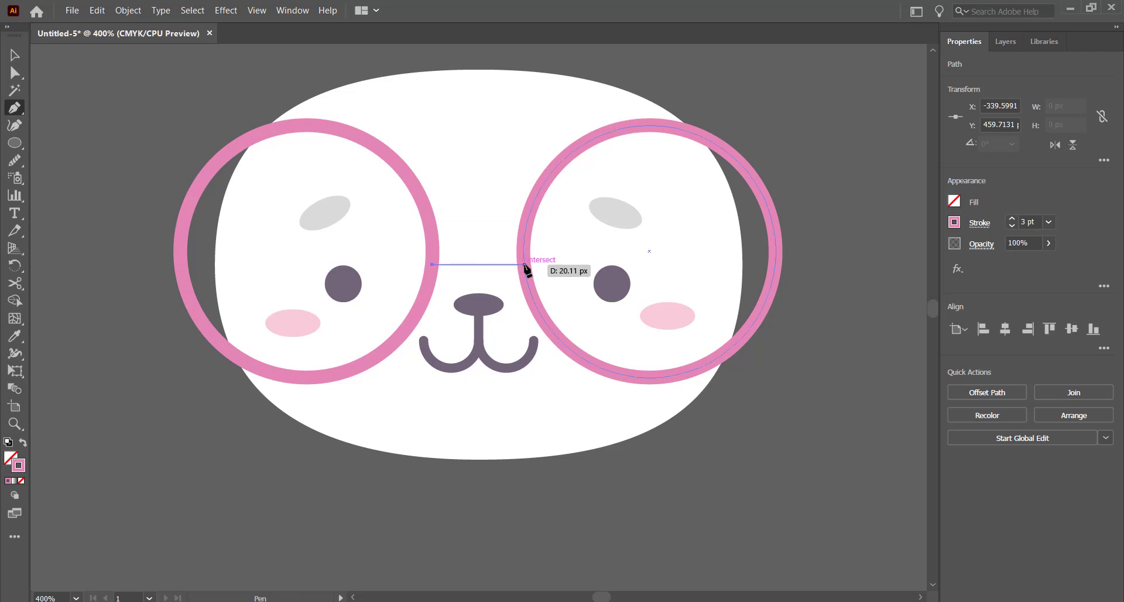
mouse_move(524, 265)
mouse_down()
mouse_move(547, 291)
mouse_move(575, 298)
mouse_up()
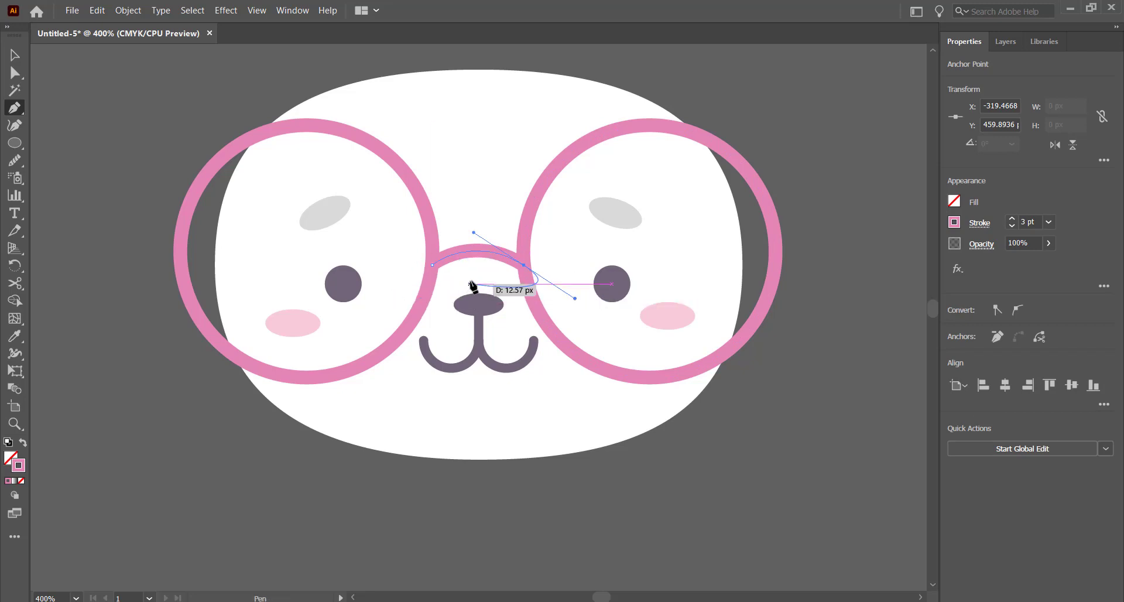
drag(525, 271, 19, 56)
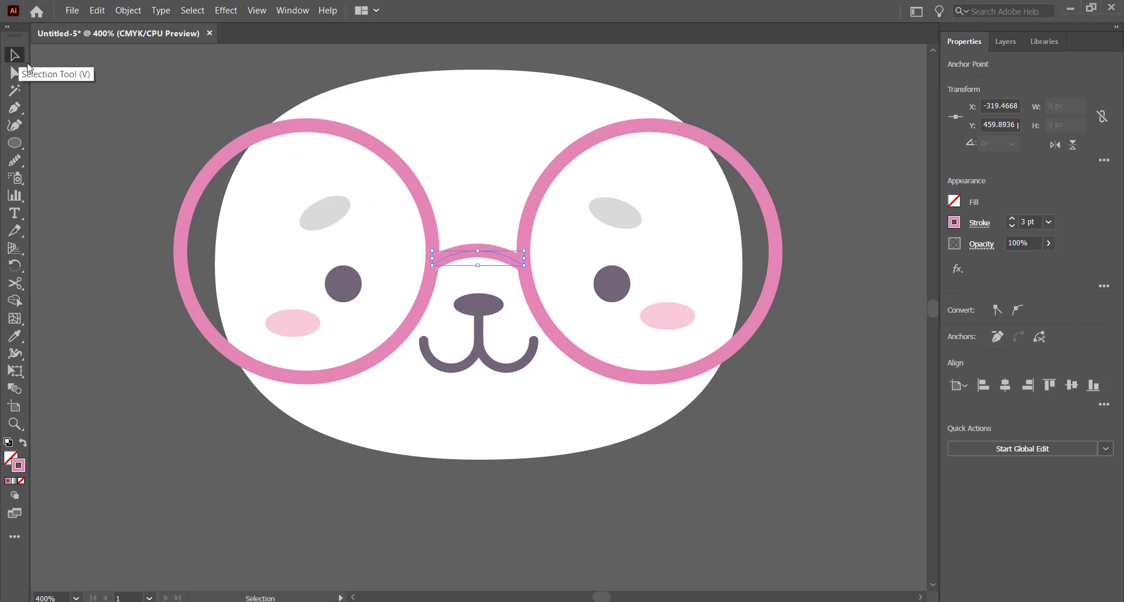
click(14, 55)
click(112, 149)
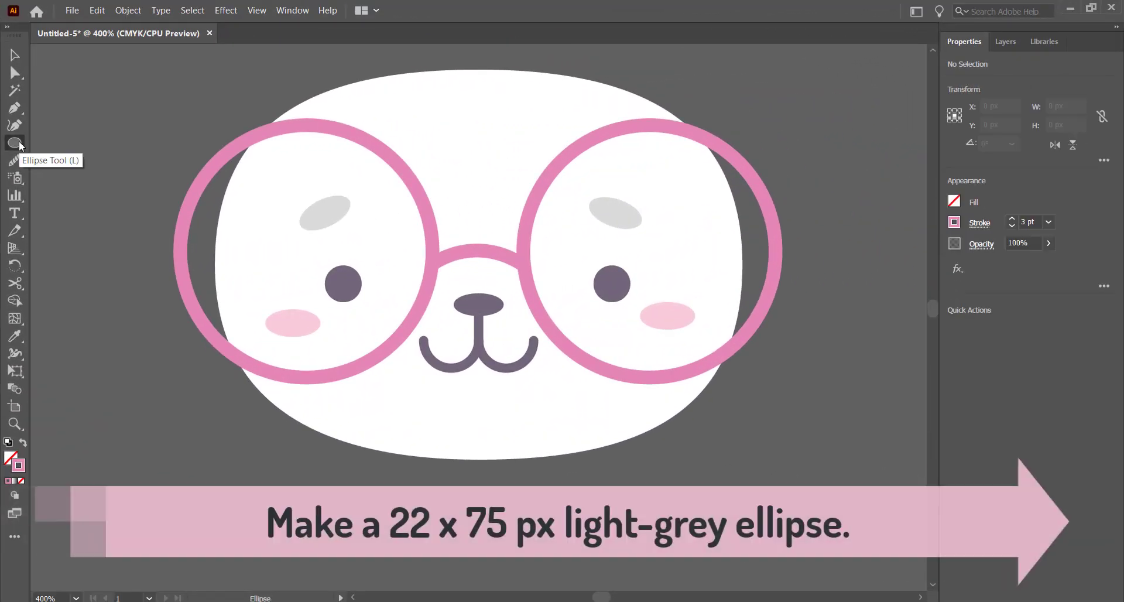
Step: Create a 22 x 75 px vertical ellipse beside the lower left of the face
click(15, 143)
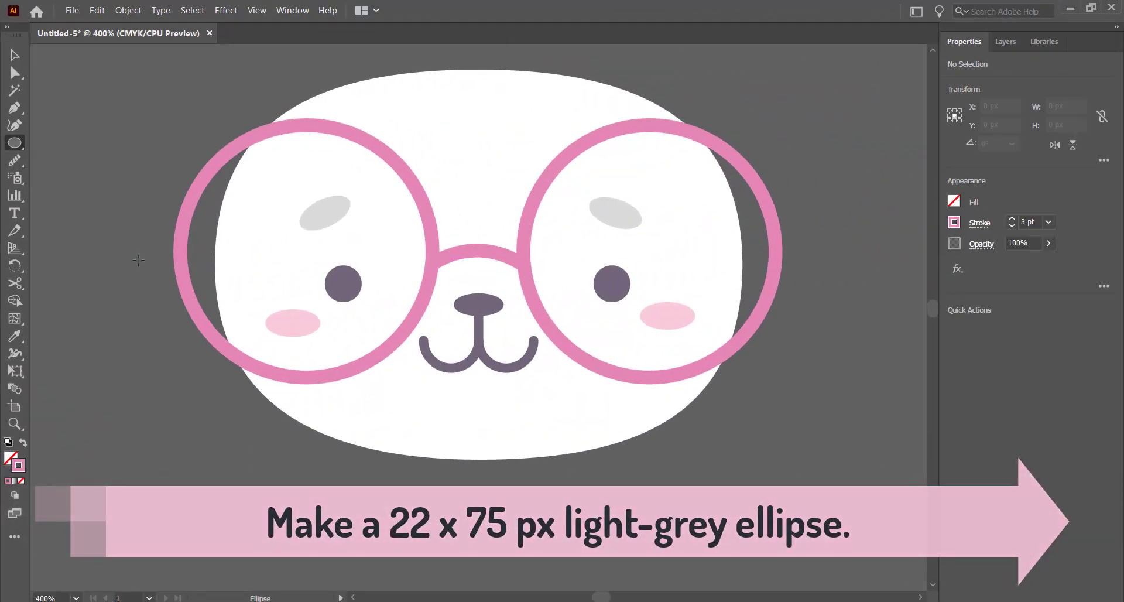
click(138, 260)
text(22)
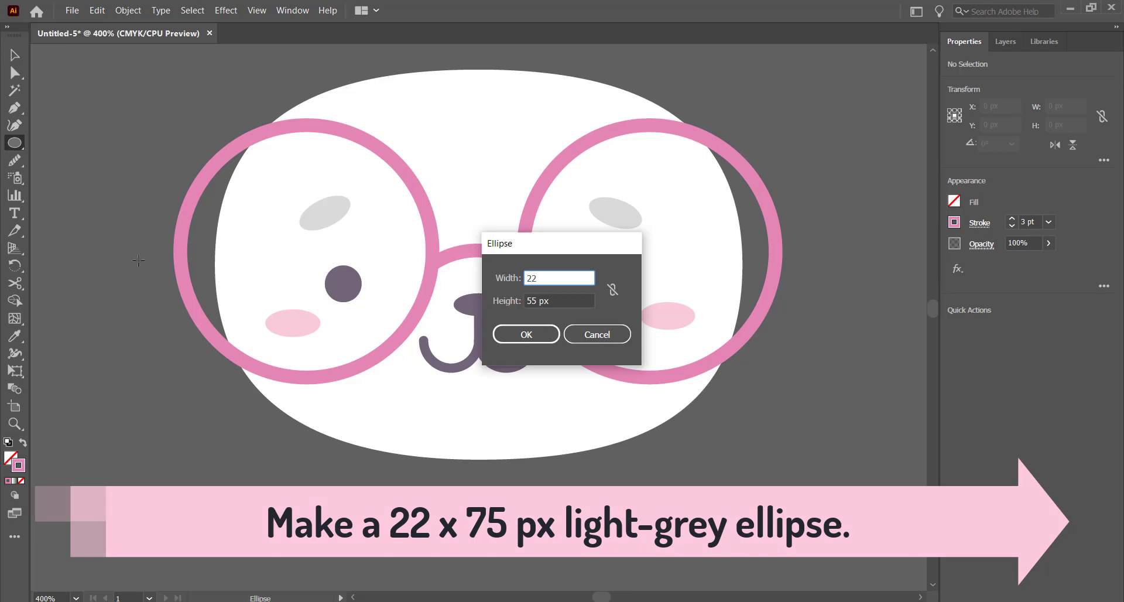
key(Tab)
text(75)
key(Return)
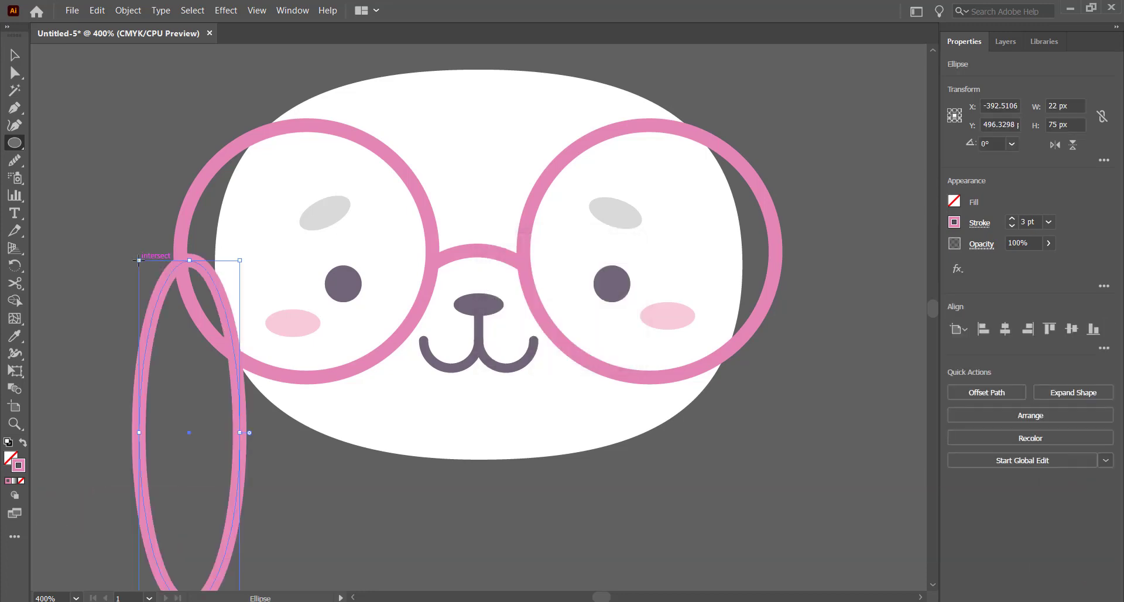
Step: Give the tall ellipse the head's white fill without stroke and move it clear of the face, to about X -402.3, Y 517.4 px
scroll(139, 261, left, 5)
scroll(141, 262, down, 9)
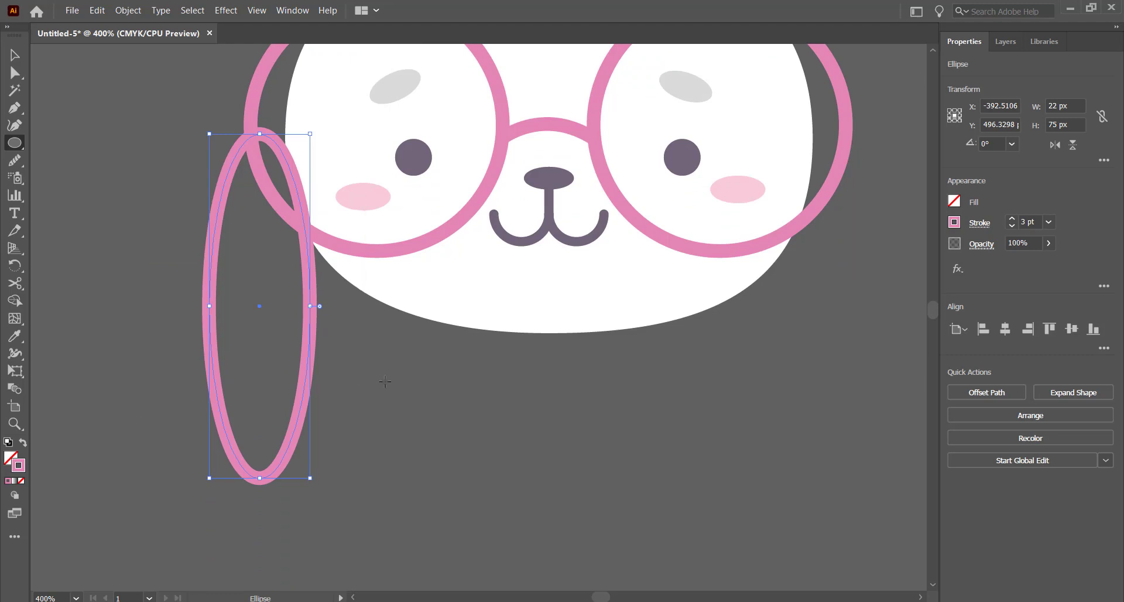
key(i)
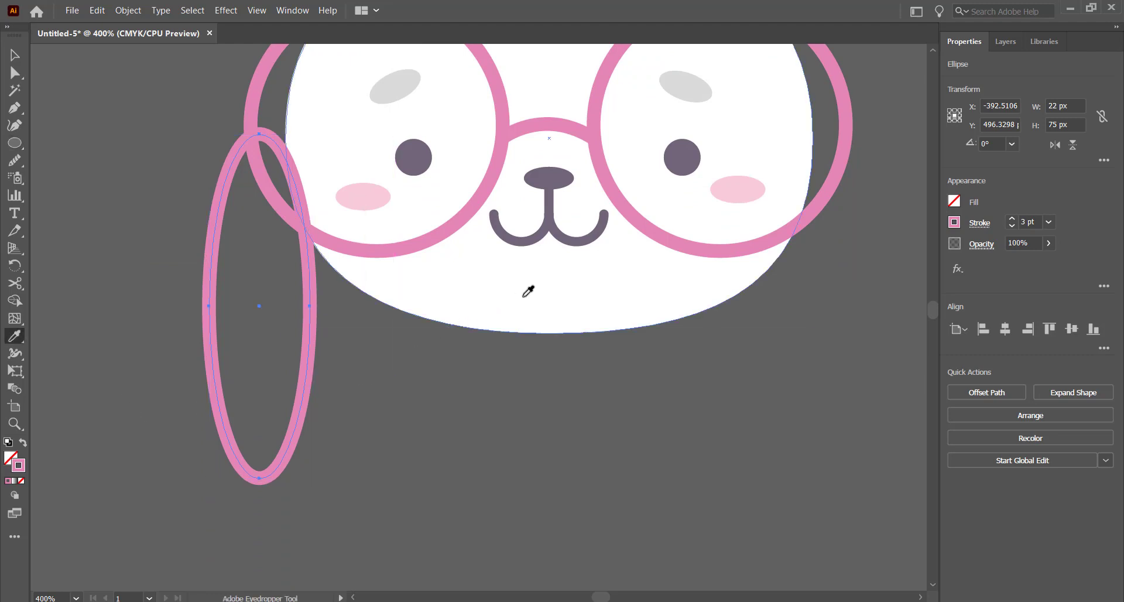
click(523, 296)
key(v)
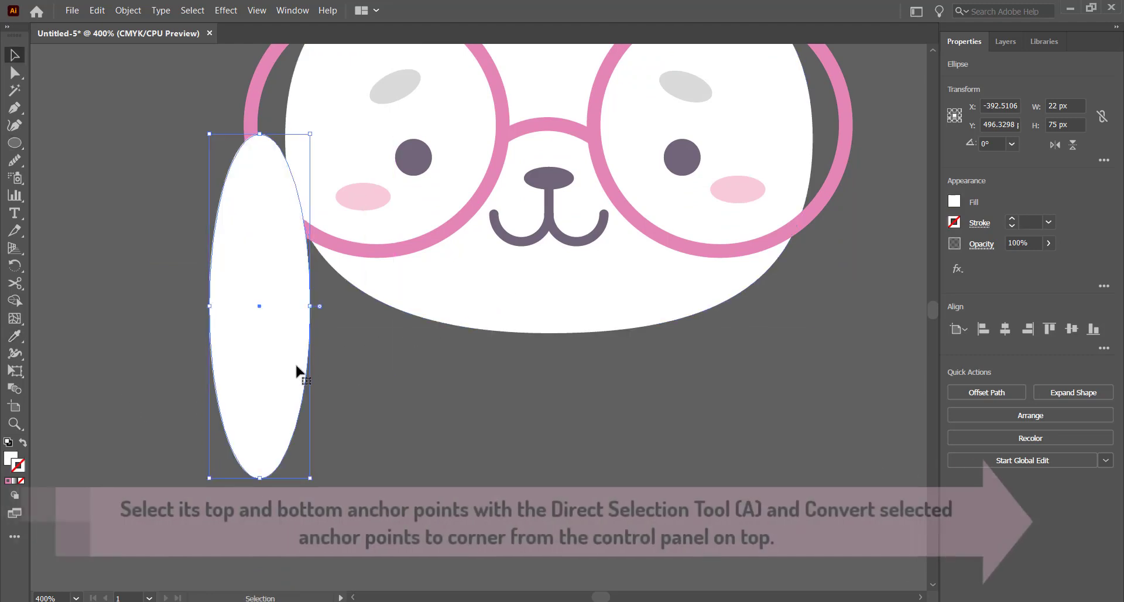
drag(282, 389, 241, 464)
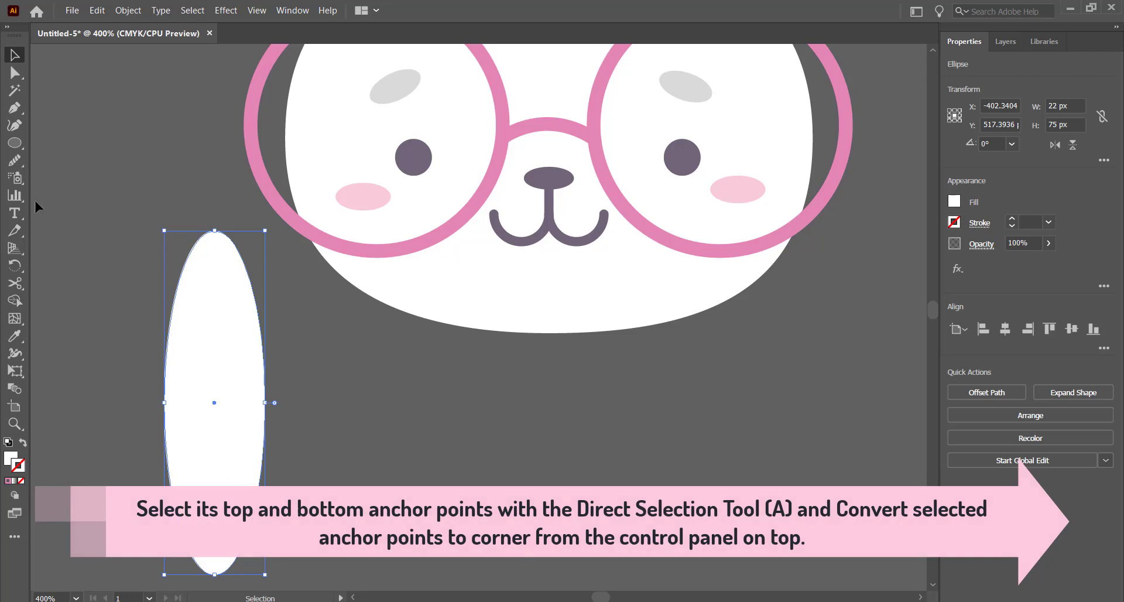
Step: Convert the white ellipse's top and bottom anchor points to sharp corners with the Anchor Point tool
click(17, 75)
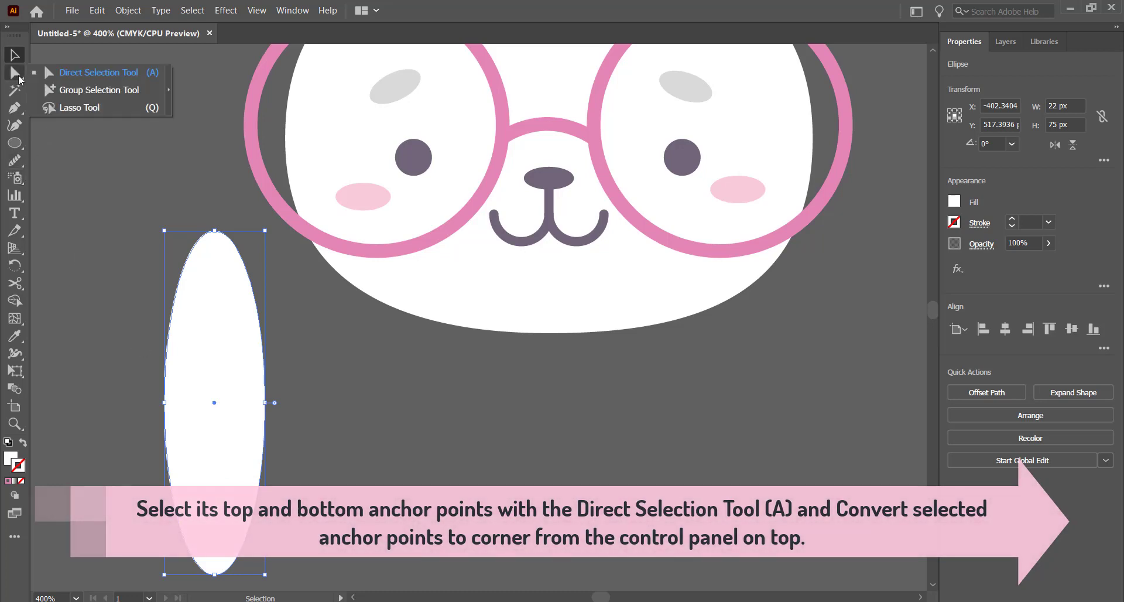
click(18, 113)
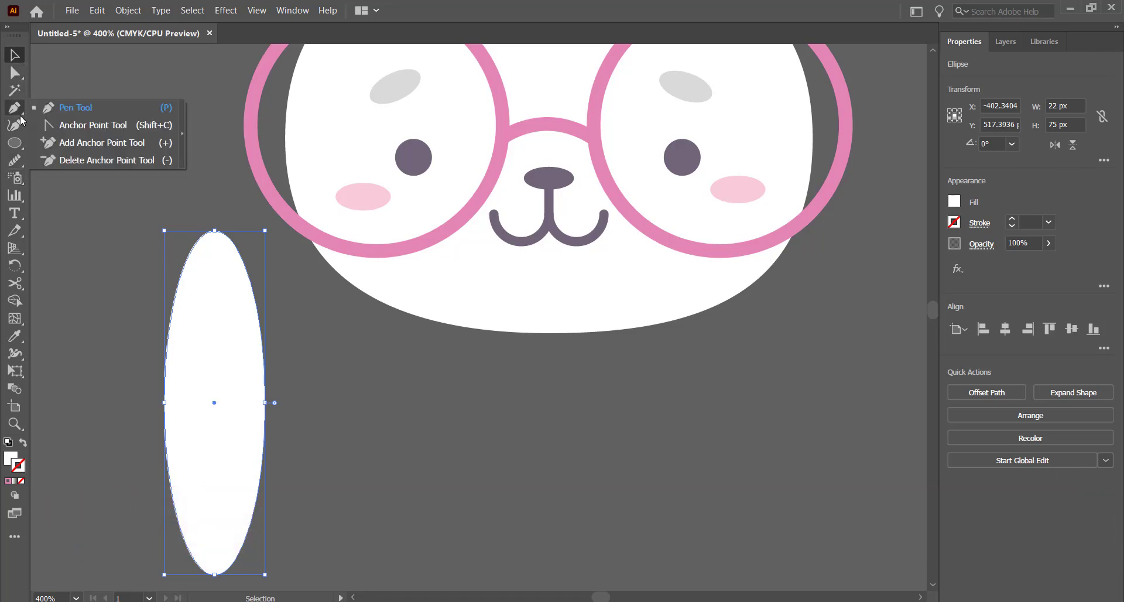
click(81, 128)
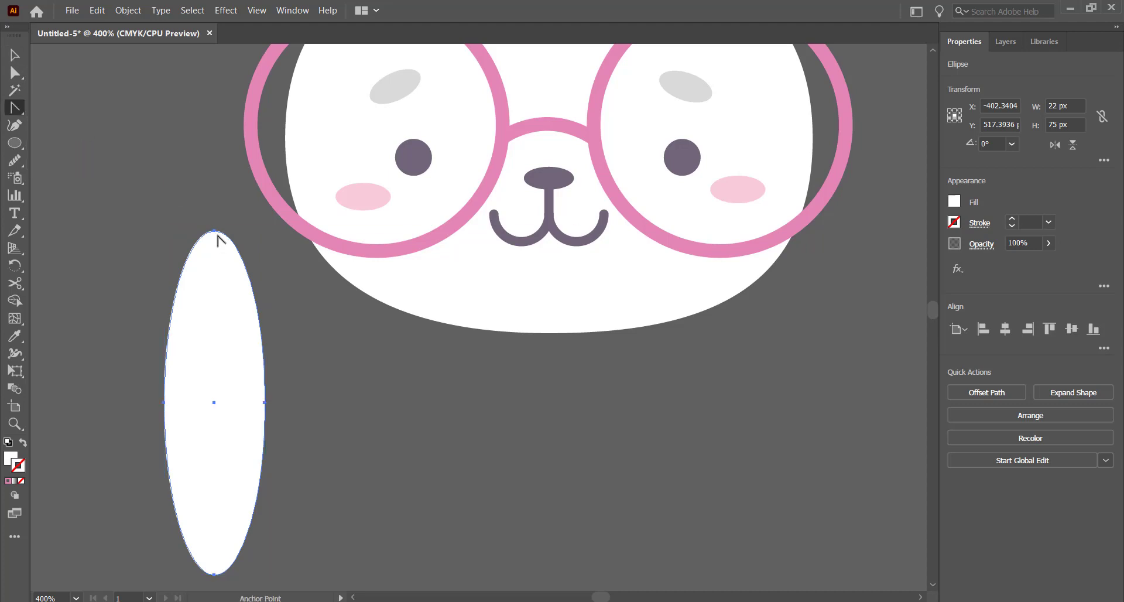
click(214, 230)
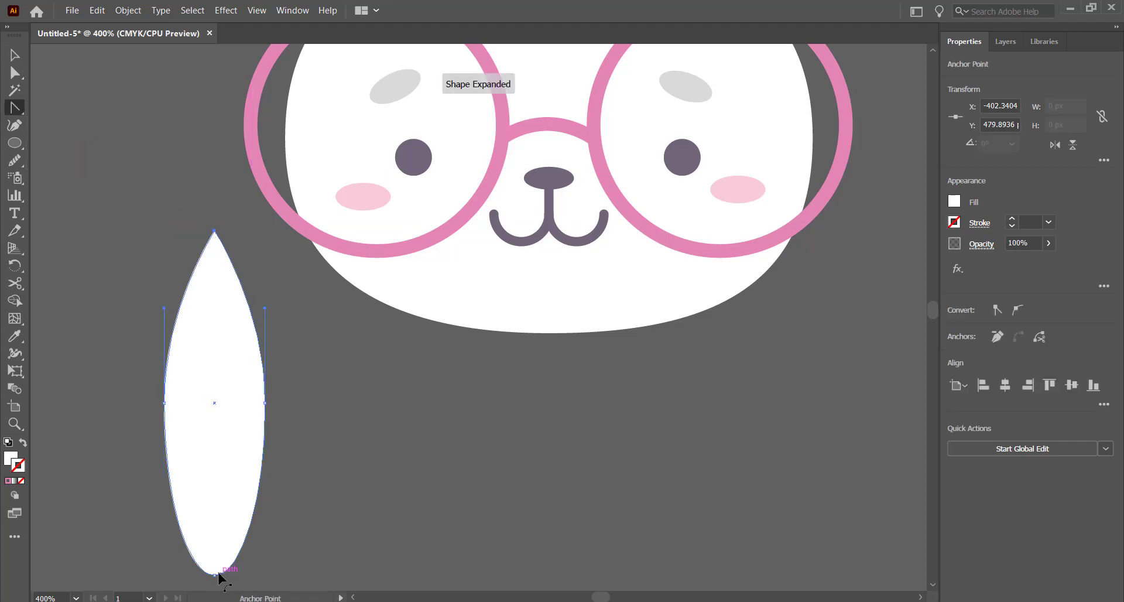
click(214, 574)
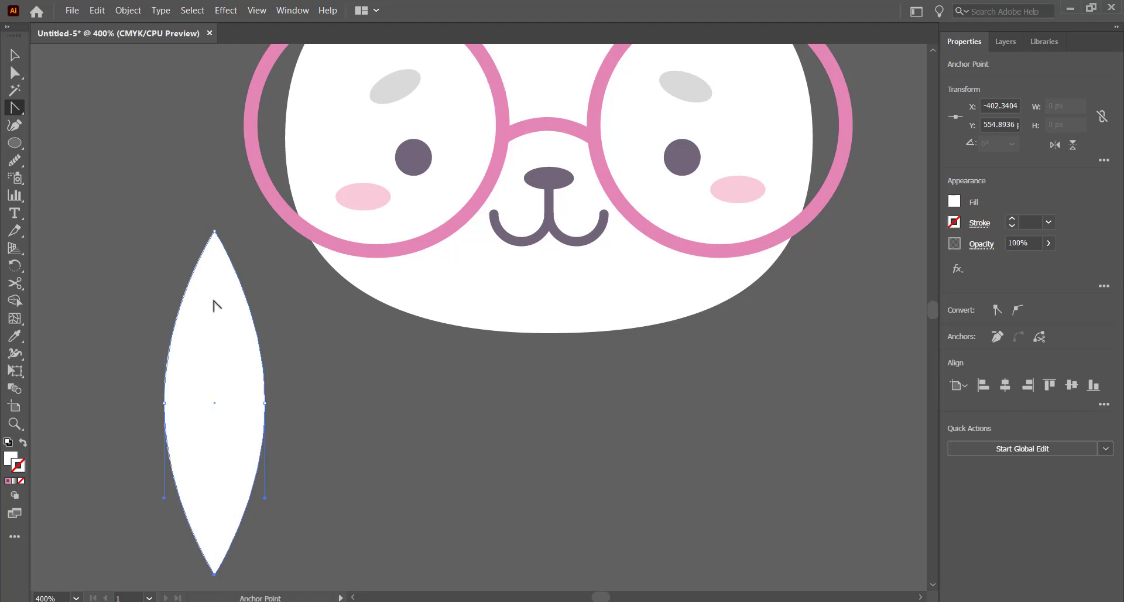
Step: Widen the upper half of the pointed white ear by lengthening the upward handles of both side anchor points
click(16, 74)
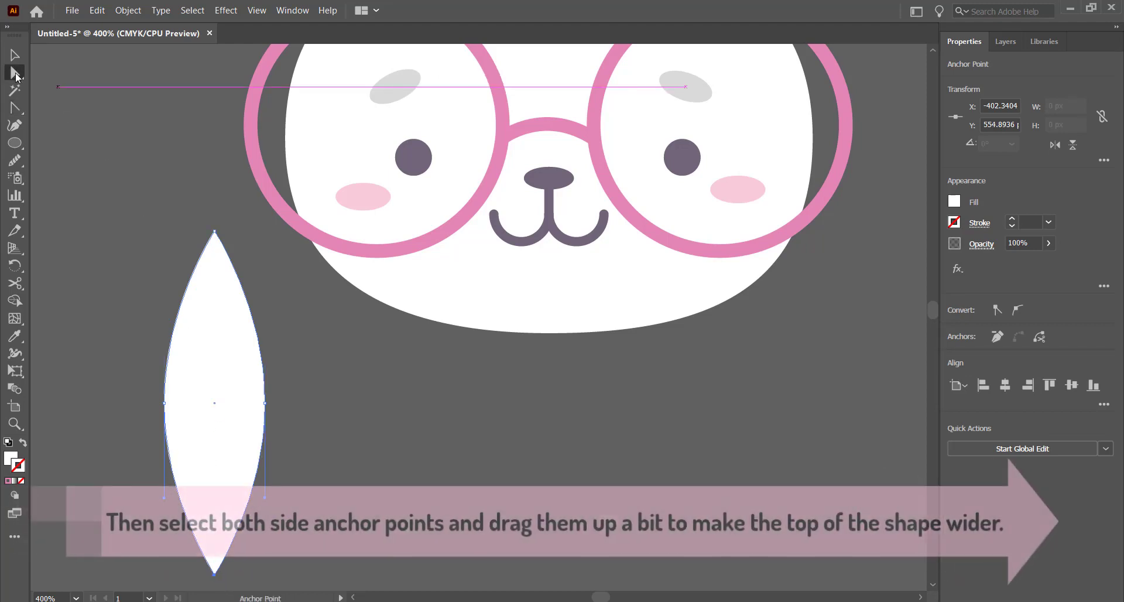
click(265, 404)
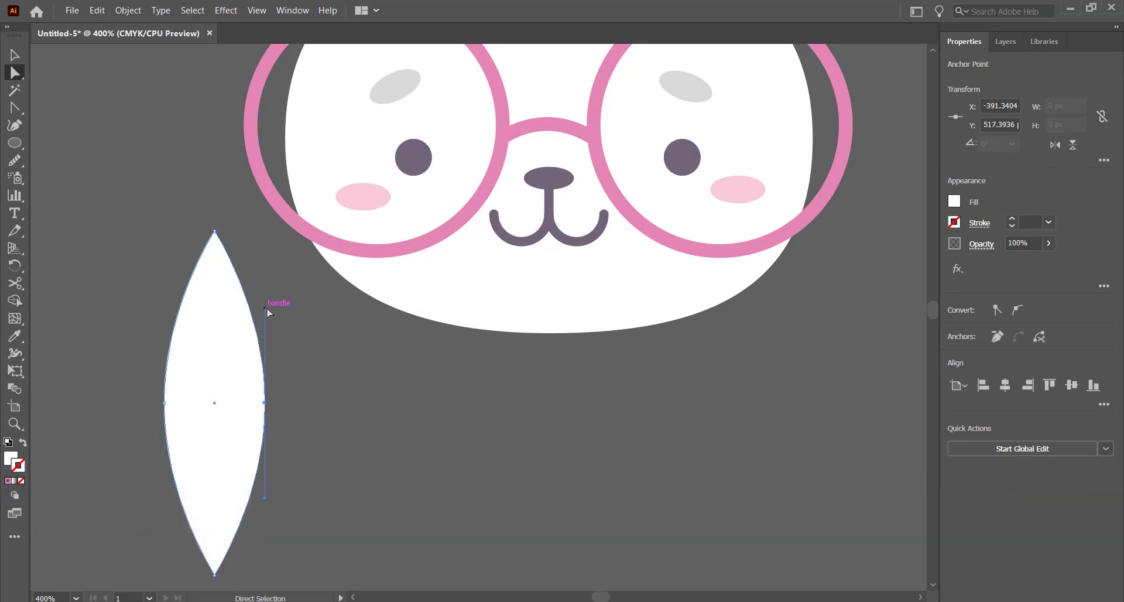
drag(265, 305, 271, 274)
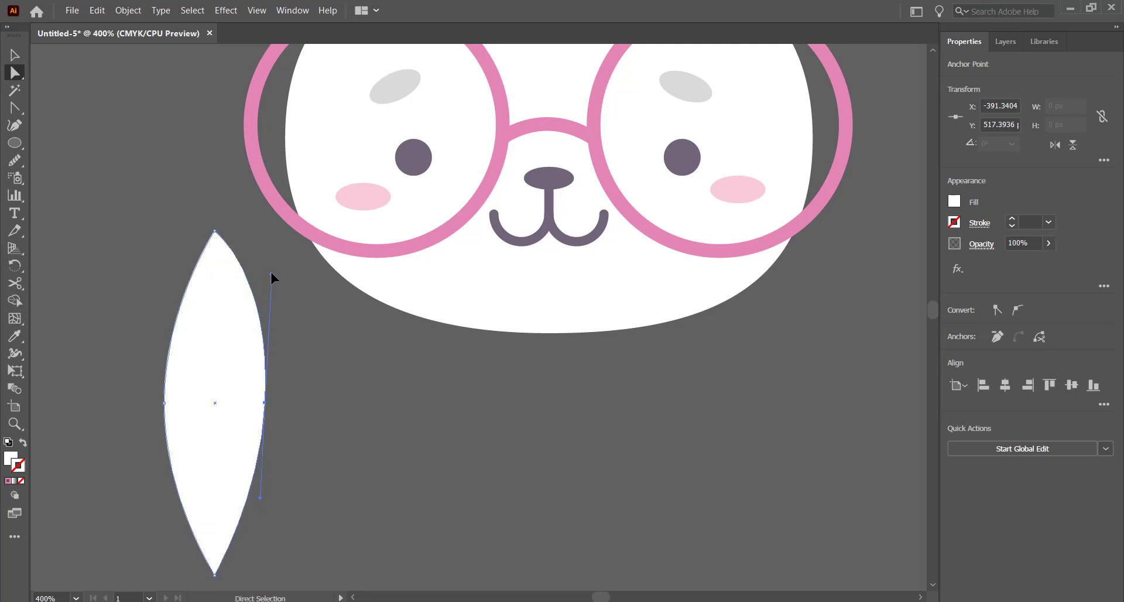
click(164, 403)
drag(165, 305, 165, 270)
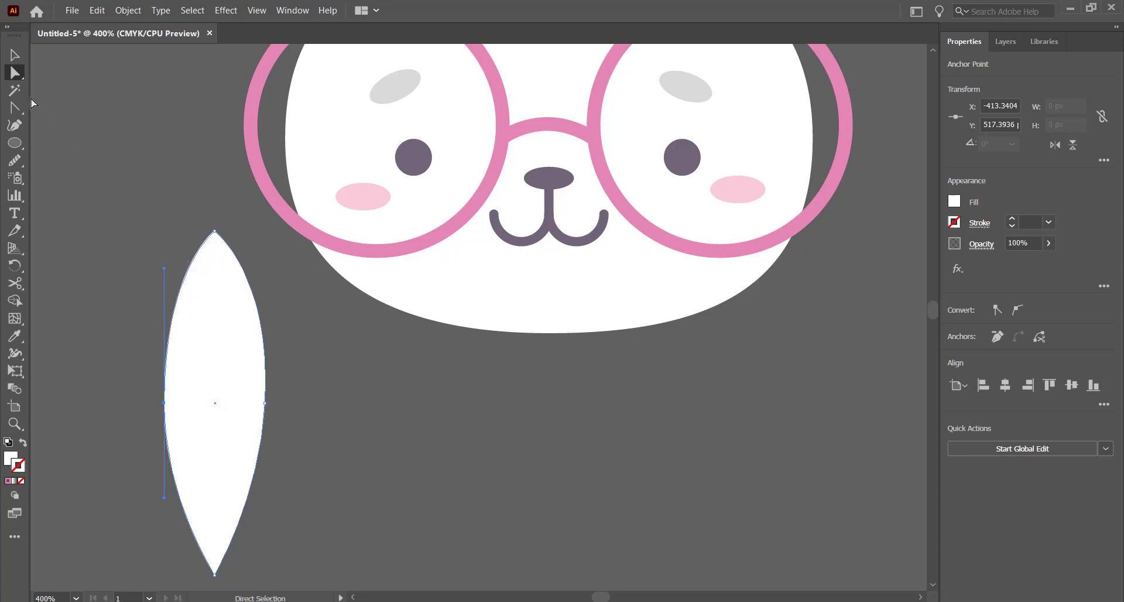
Step: Rotate the whole white ear shape by 20 degrees
click(14, 54)
click(205, 226)
right_click(210, 327)
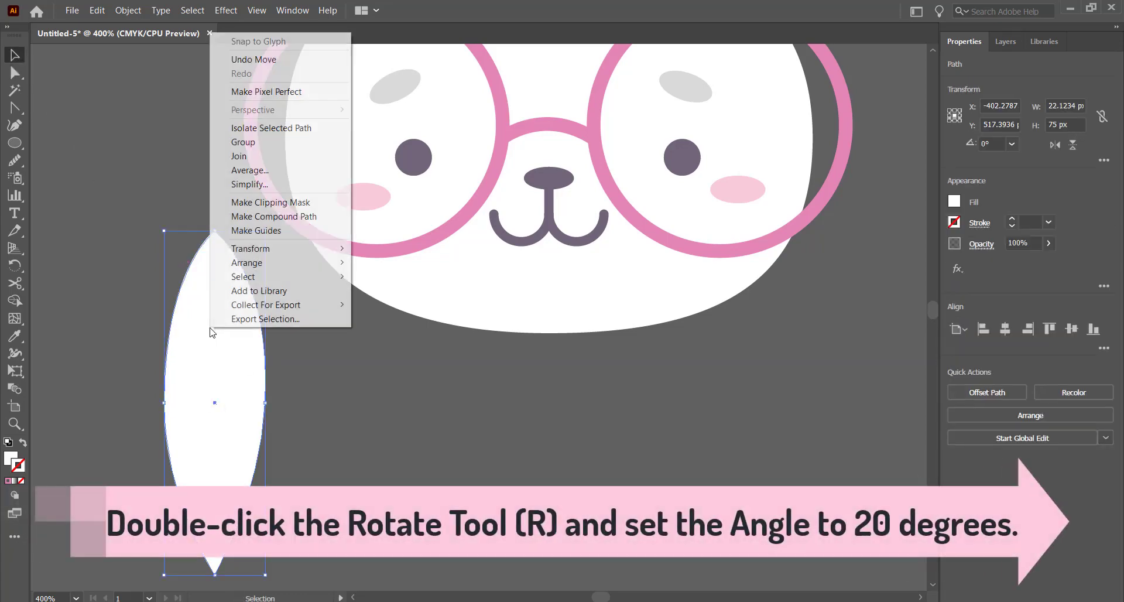
mouse_move(336, 248)
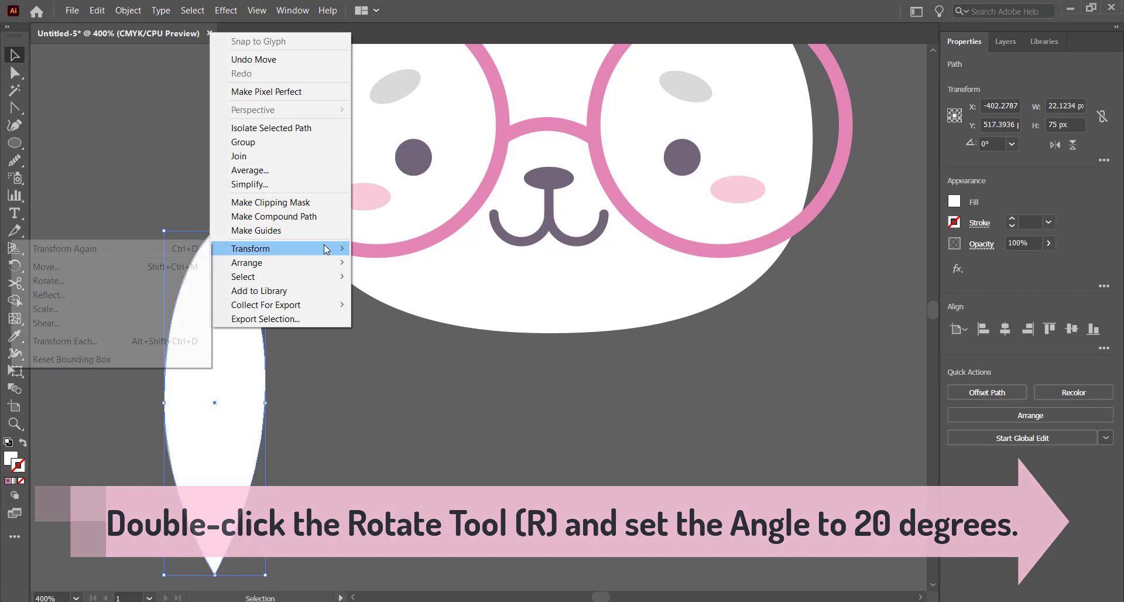
click(167, 280)
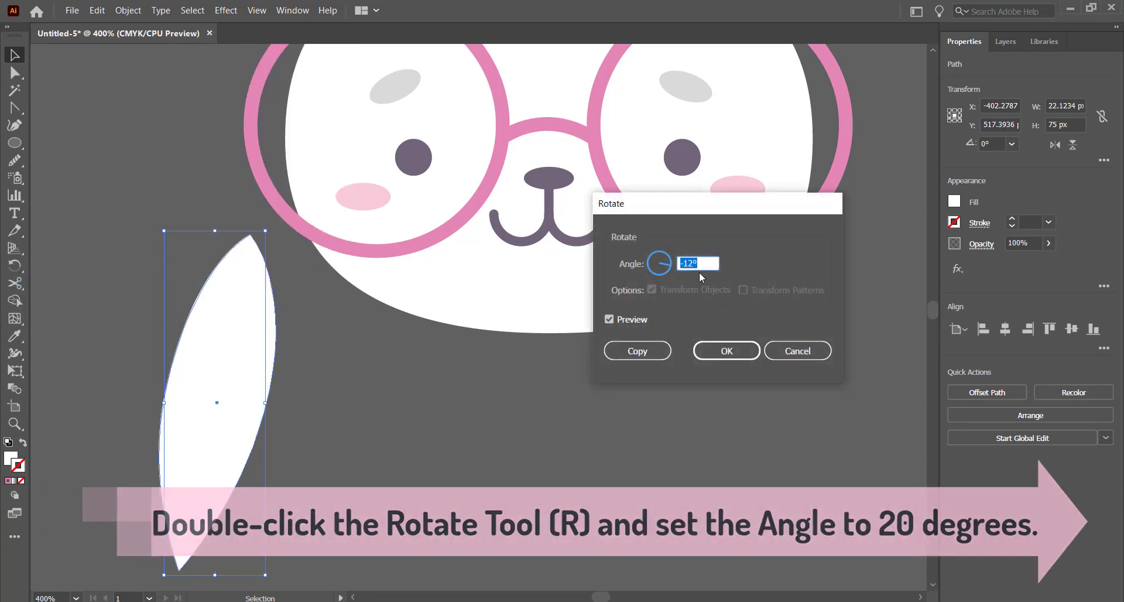
text(20)
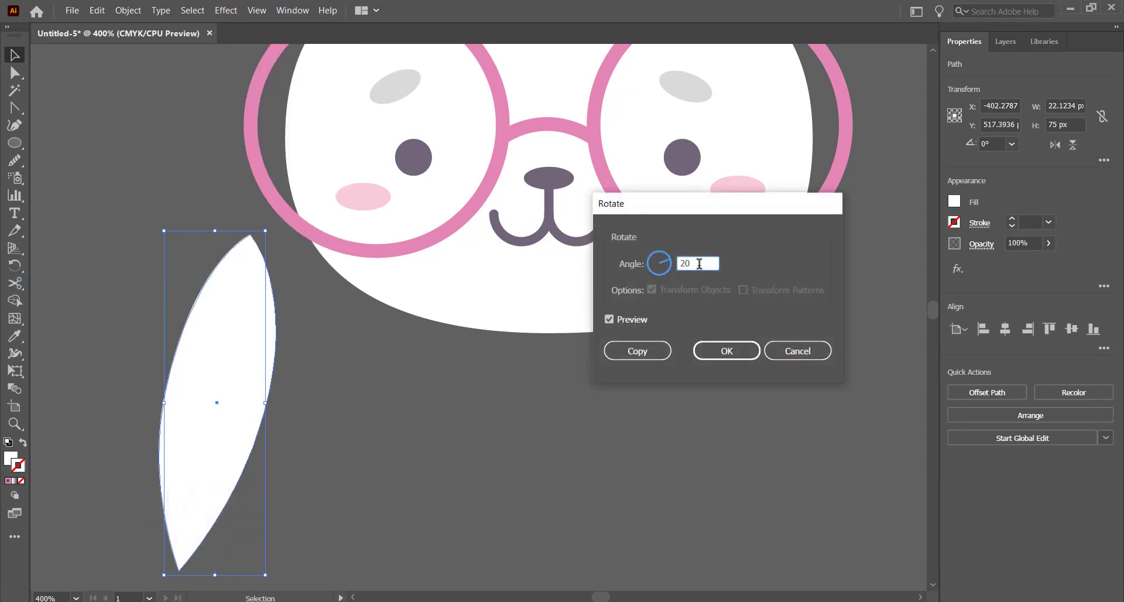
key(Tab)
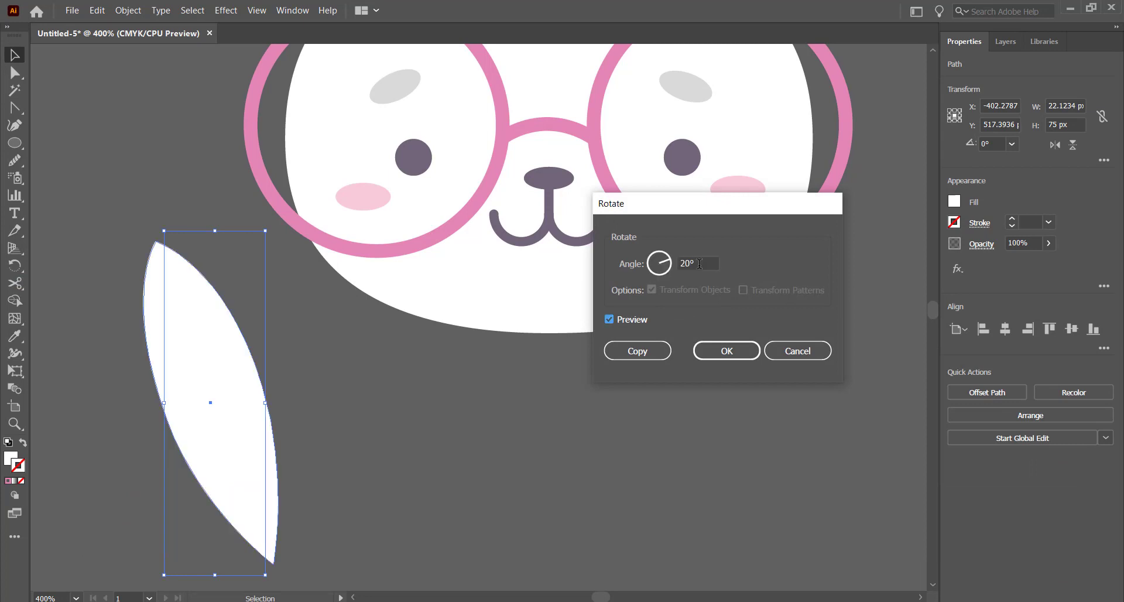
click(727, 351)
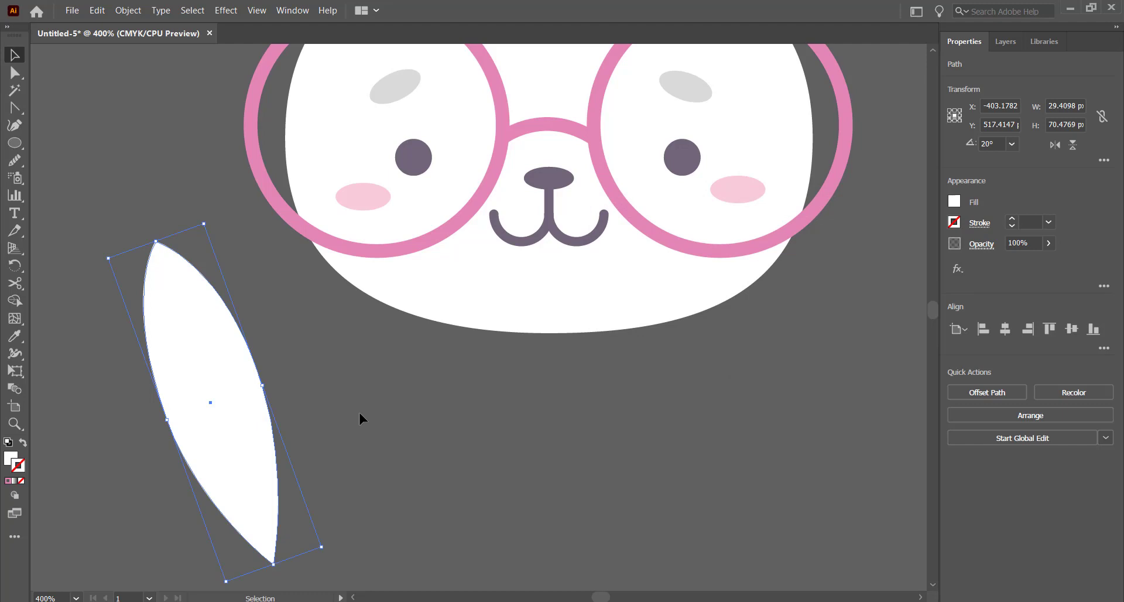
Step: Place a copy of the ear directly in front of the white one and fill the copy with the palette's light pink
key(a)
key(v)
key(i)
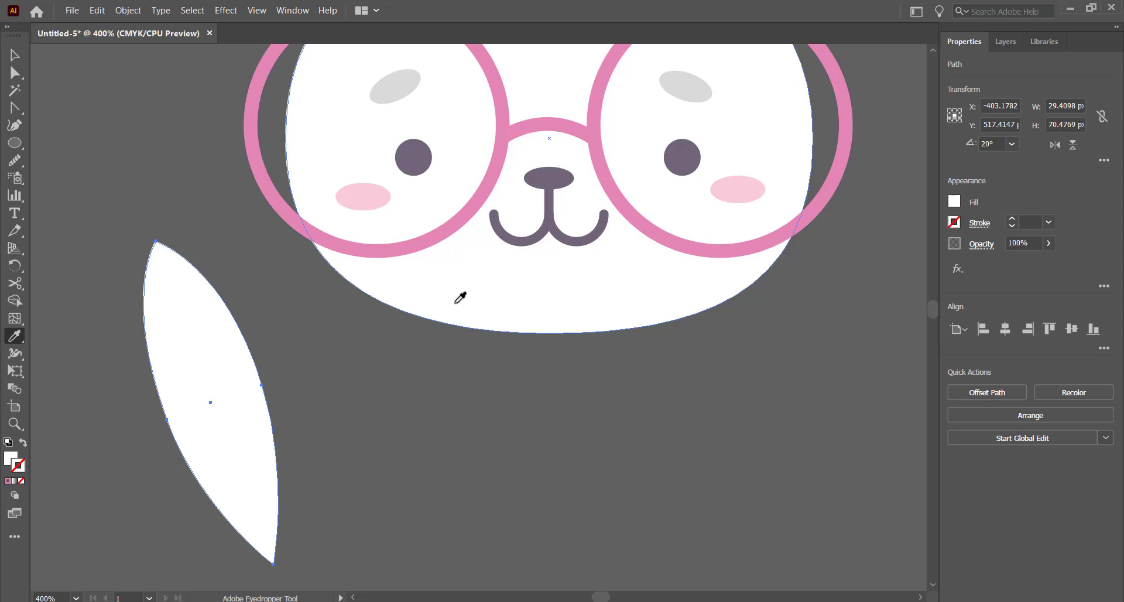
scroll(460, 297, up, 5)
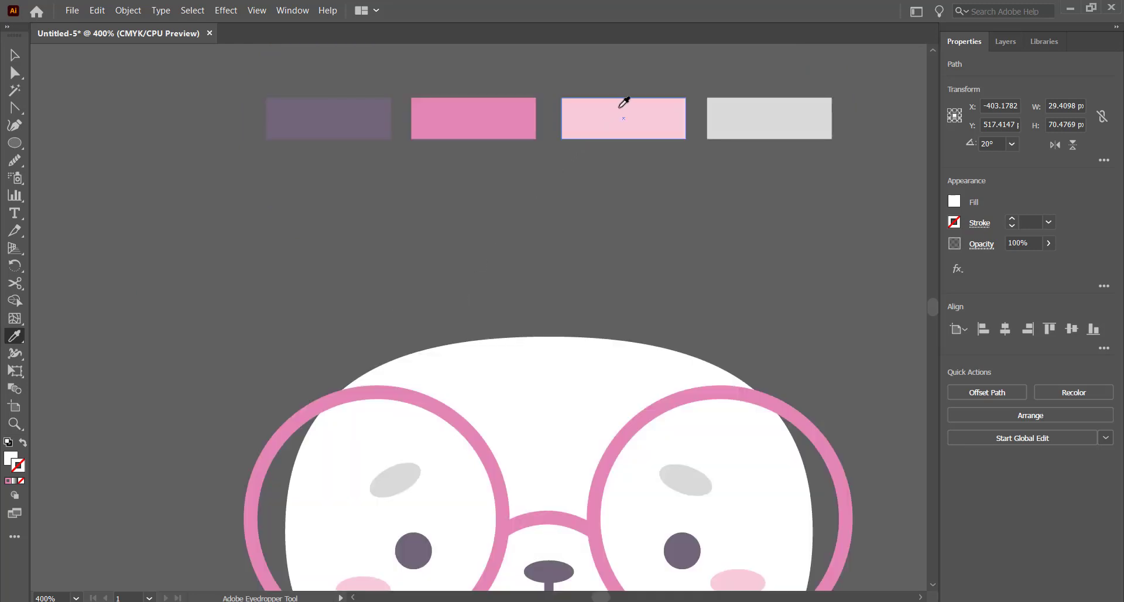
click(620, 107)
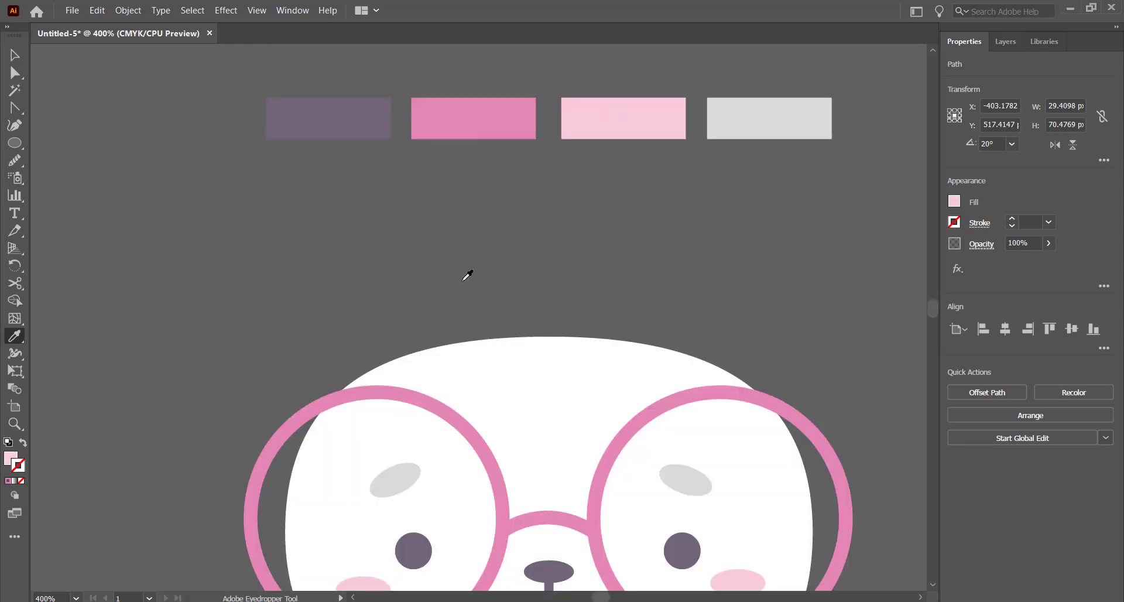
scroll(467, 275, down, 10)
scroll(467, 275, up, 5)
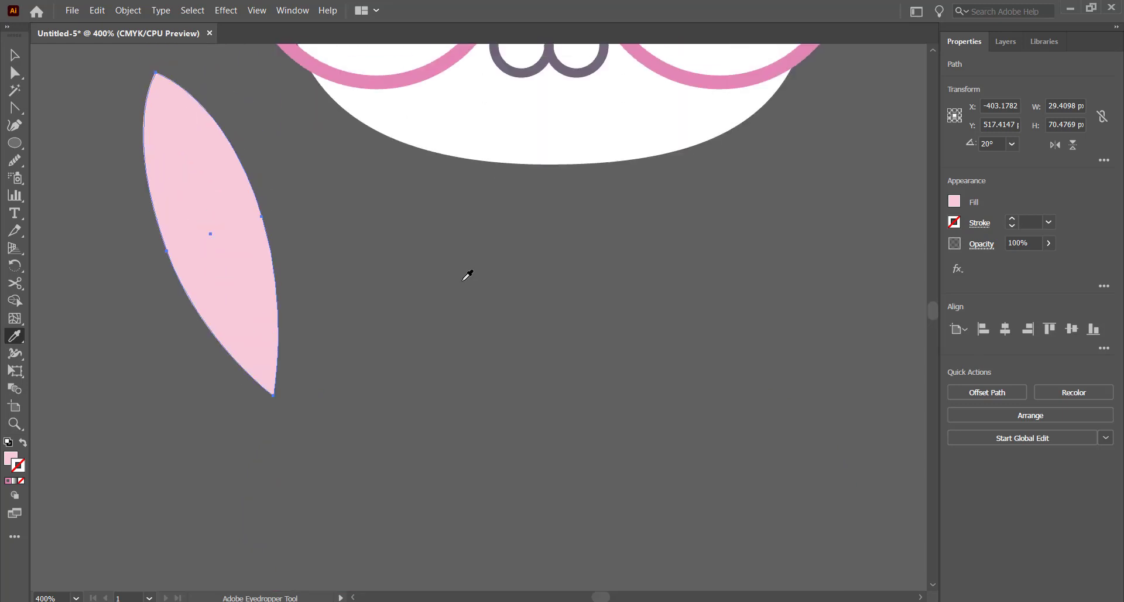
scroll(467, 276, up, 5)
key(v)
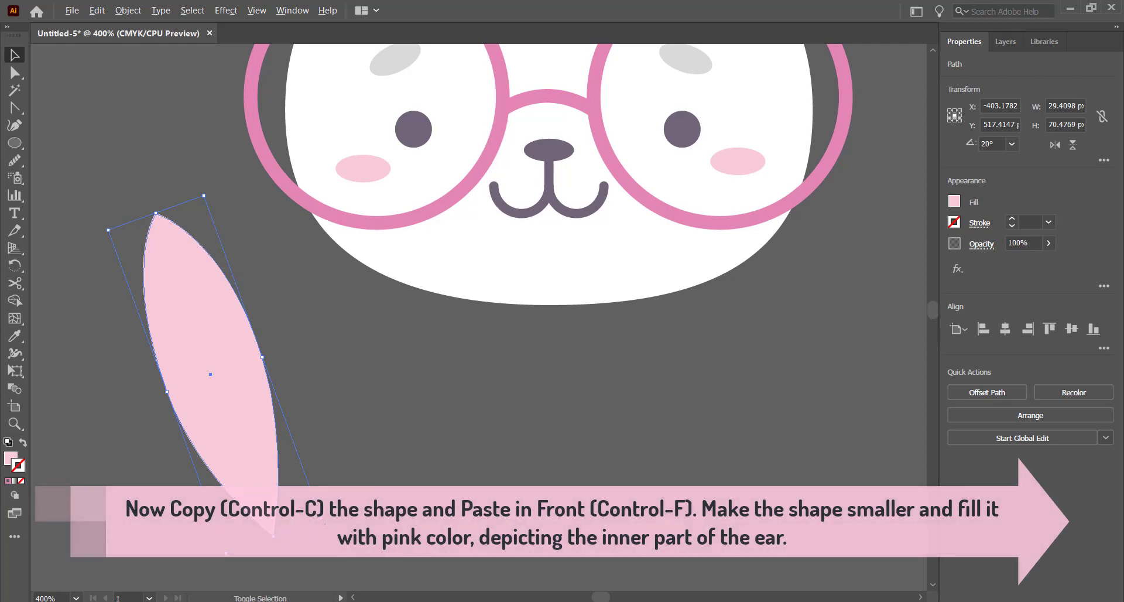
key(ctrl+c)
key(ctrl+f)
Step: Shrink the pink copy to about 16.4 x 43.6 px and move it down 4 px inside the white ear, then deselect it
drag(321, 517, 280, 463)
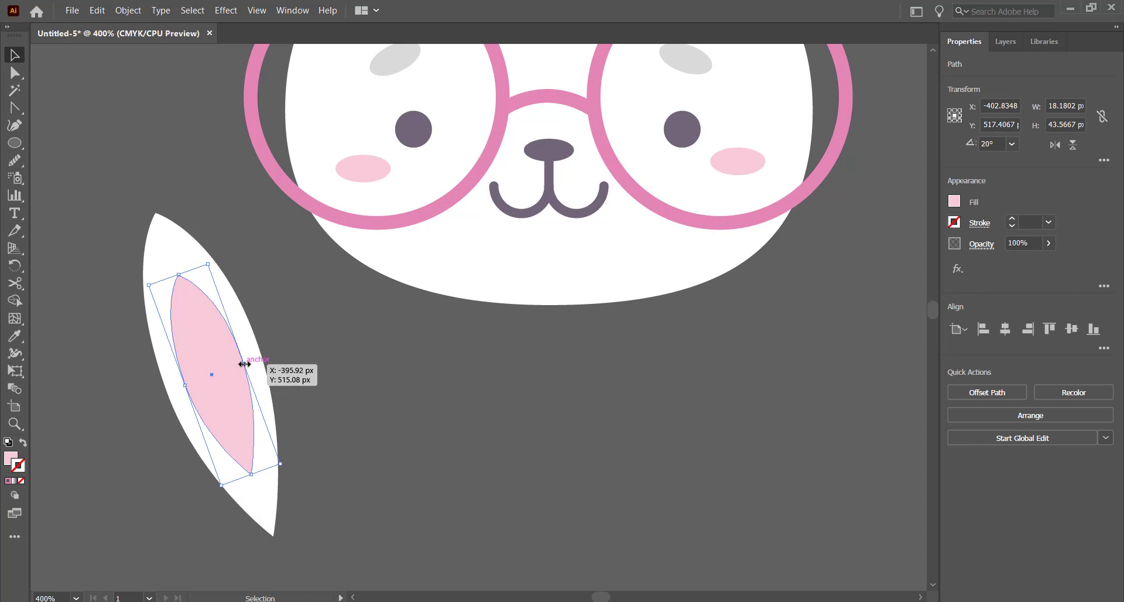
drag(244, 364, 227, 375)
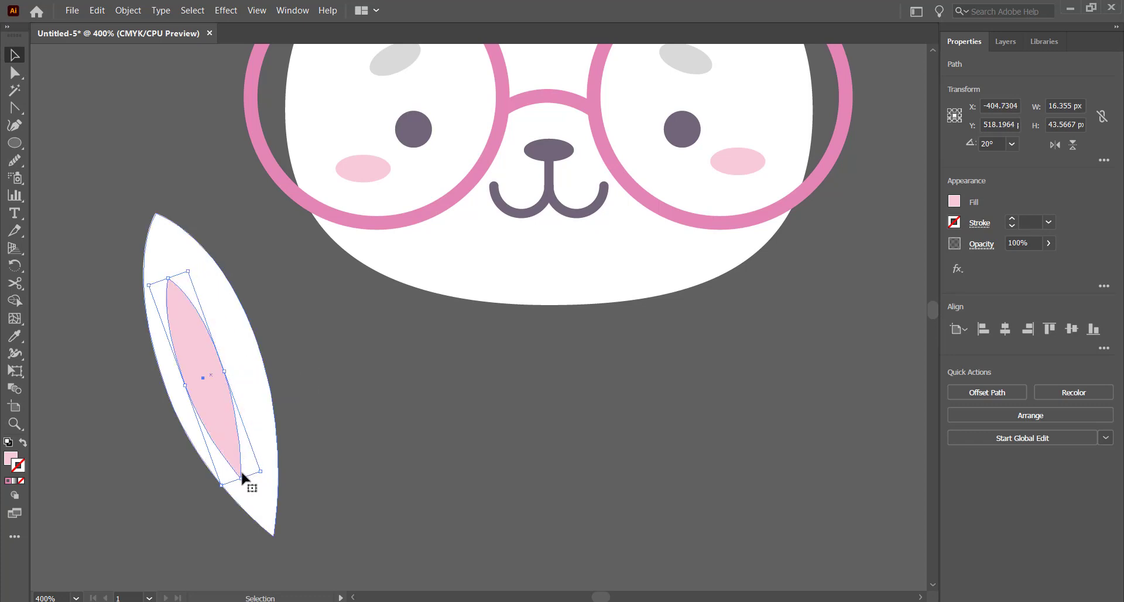
key(Down)
key(Down)
key(Down)
key(Down)
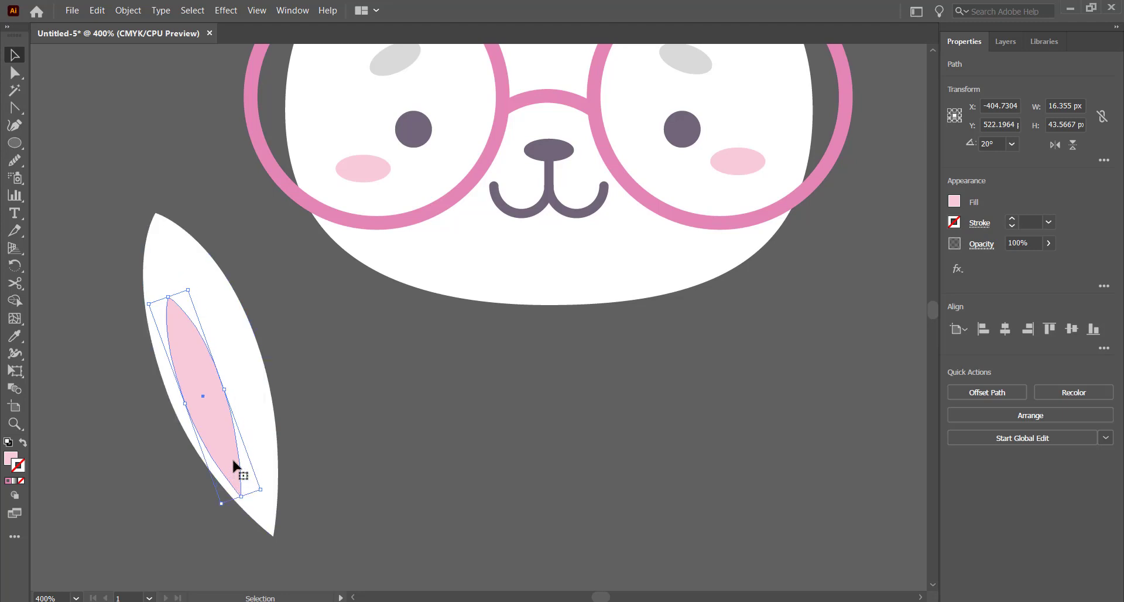
click(345, 441)
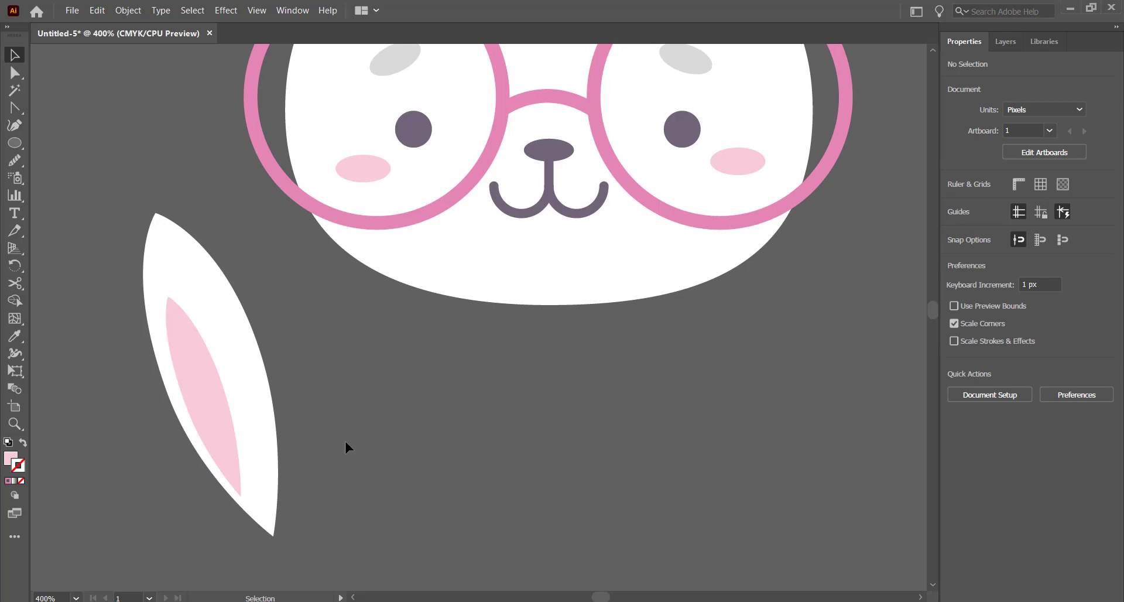
drag(270, 391, 108, 536)
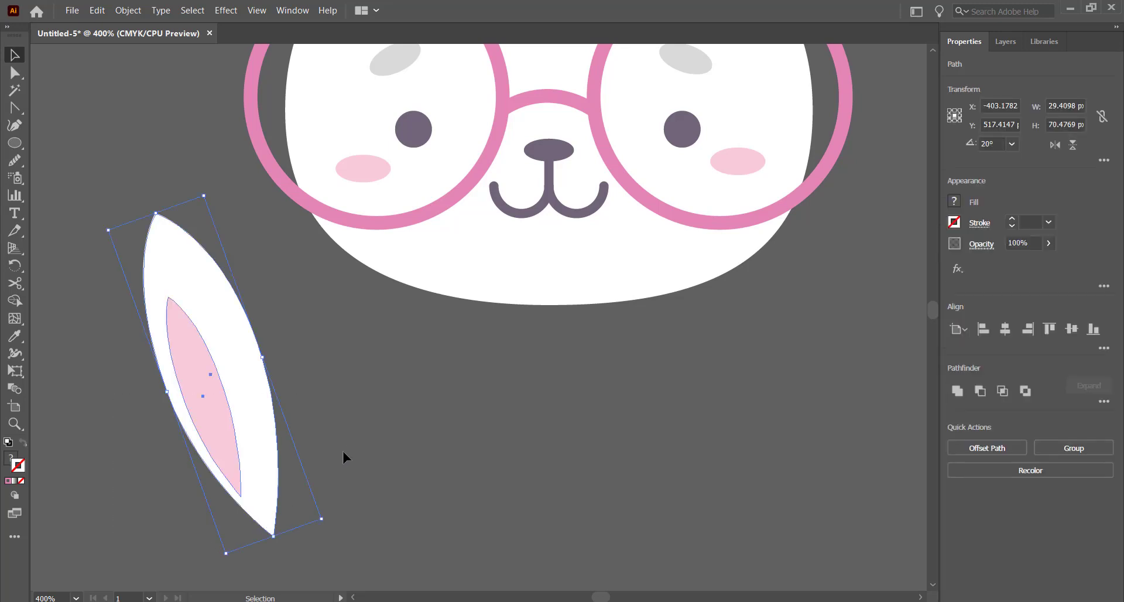
click(225, 452)
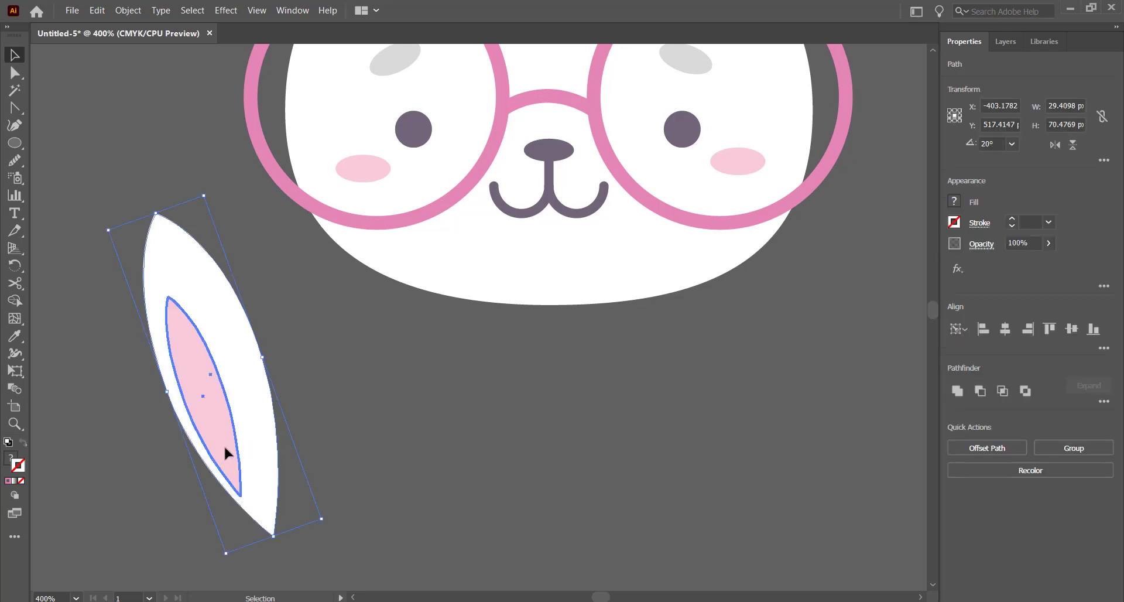
click(347, 396)
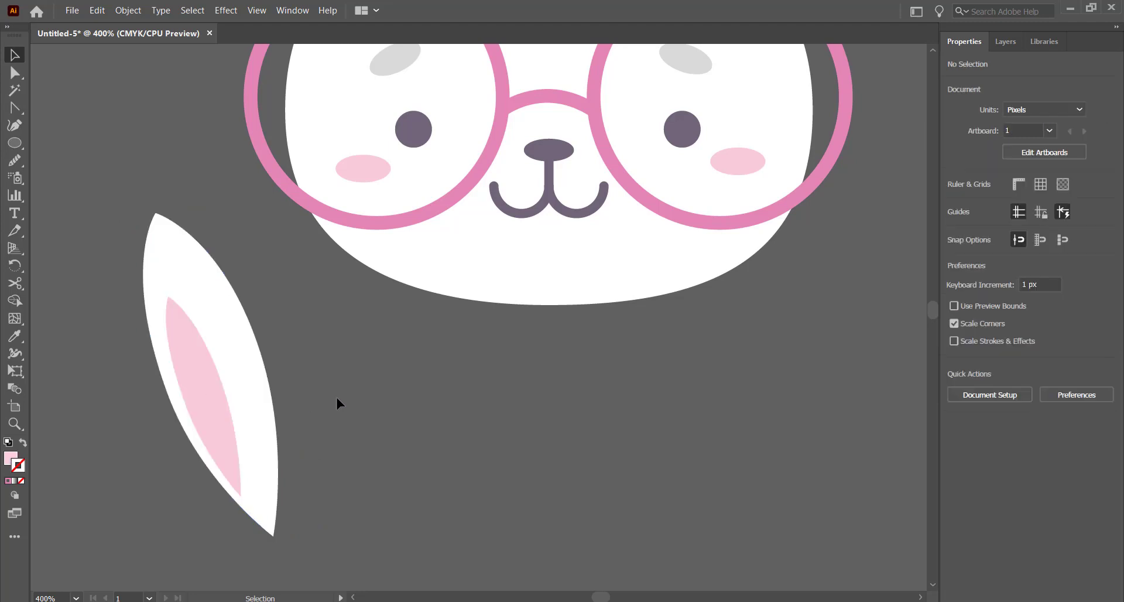
Step: Enlarge the pink inner ear slightly toward the ear's upper tip and deselect it
click(210, 404)
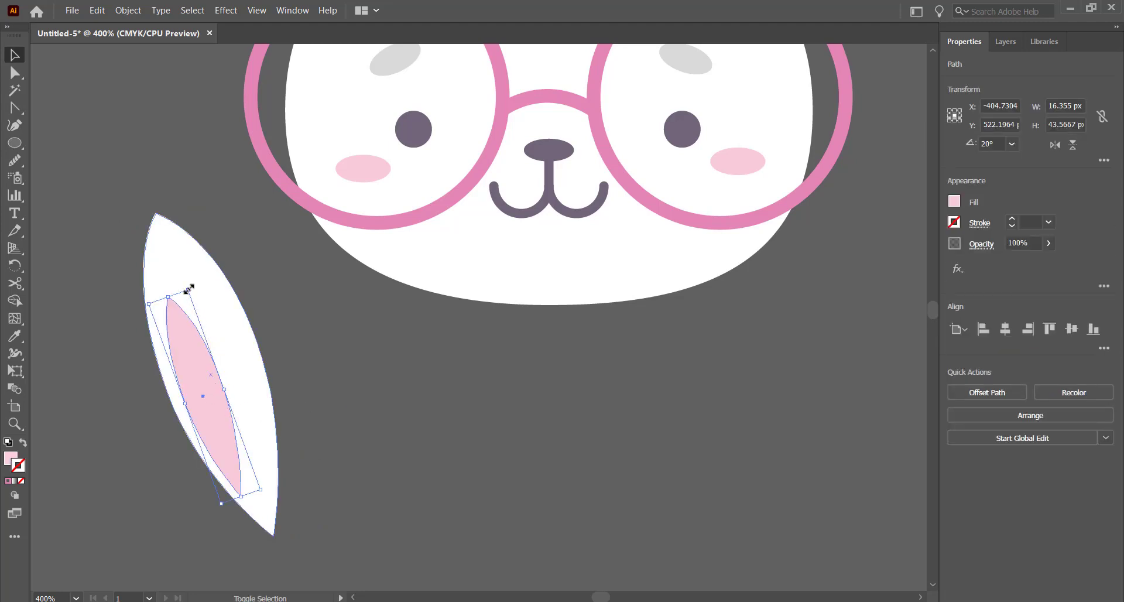
drag(188, 288, 186, 275)
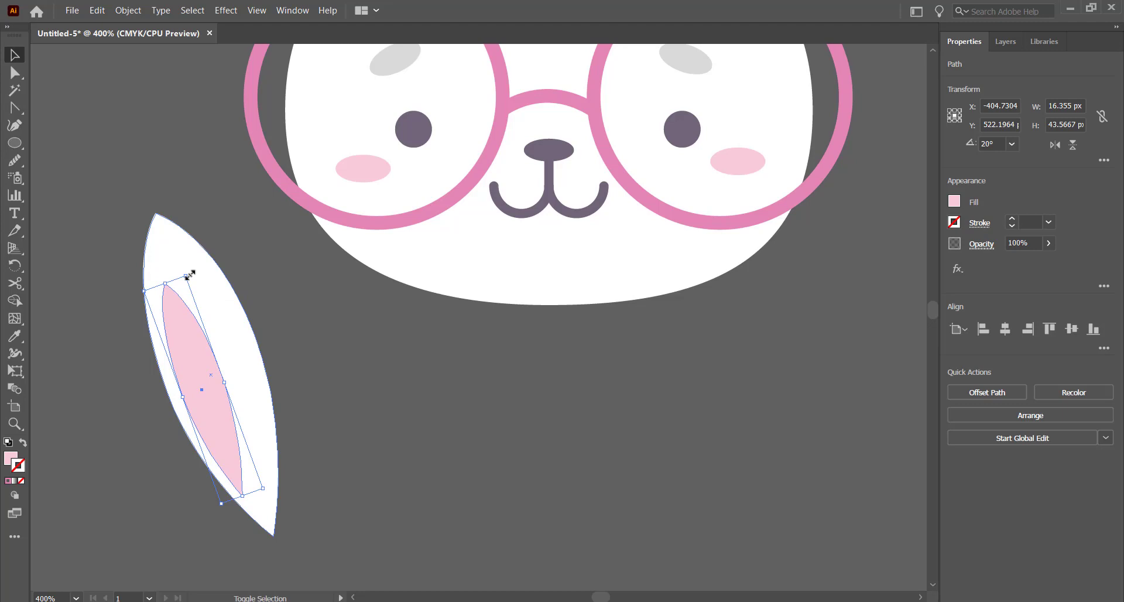
click(315, 414)
Step: Group the white and pink ear shapes and place a duplicate of the group beside it, at about X -375.9, Y 518.7 px
drag(336, 401, 196, 497)
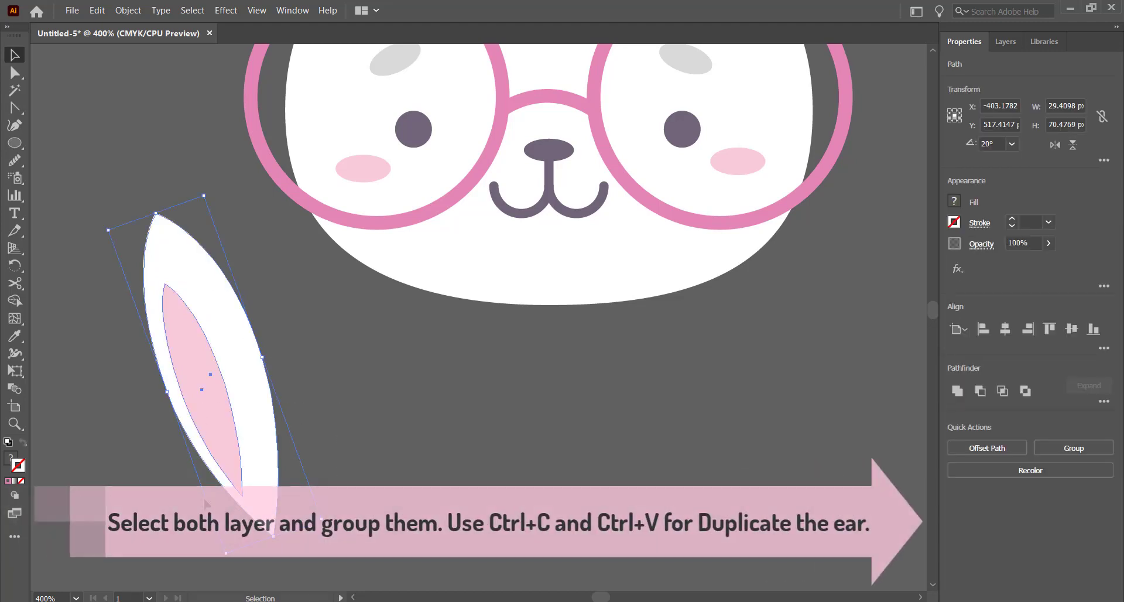
click(1057, 448)
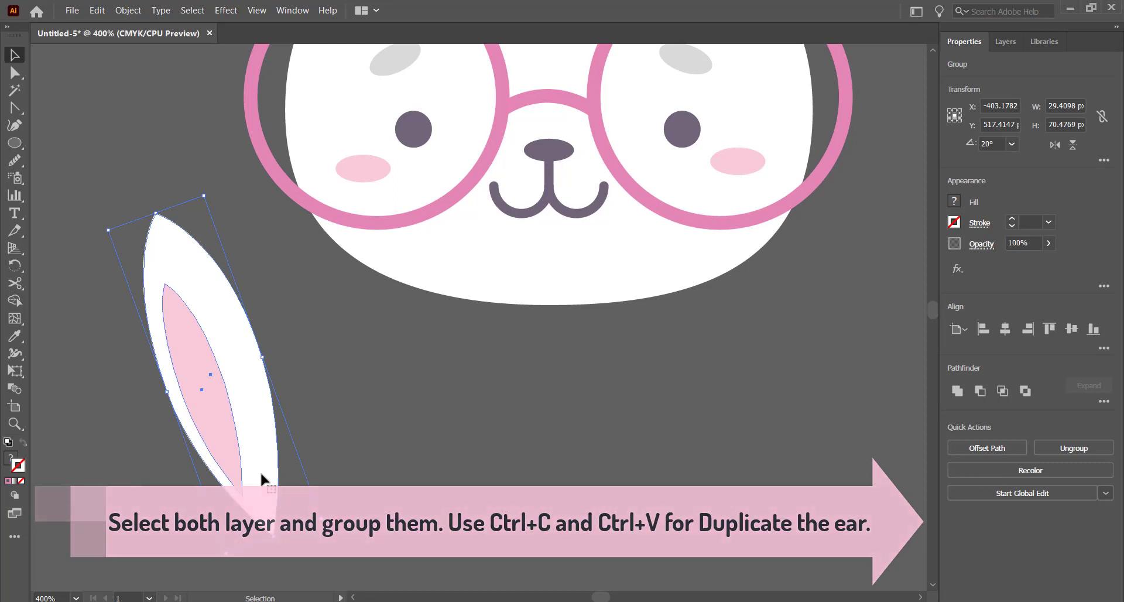
key(a)
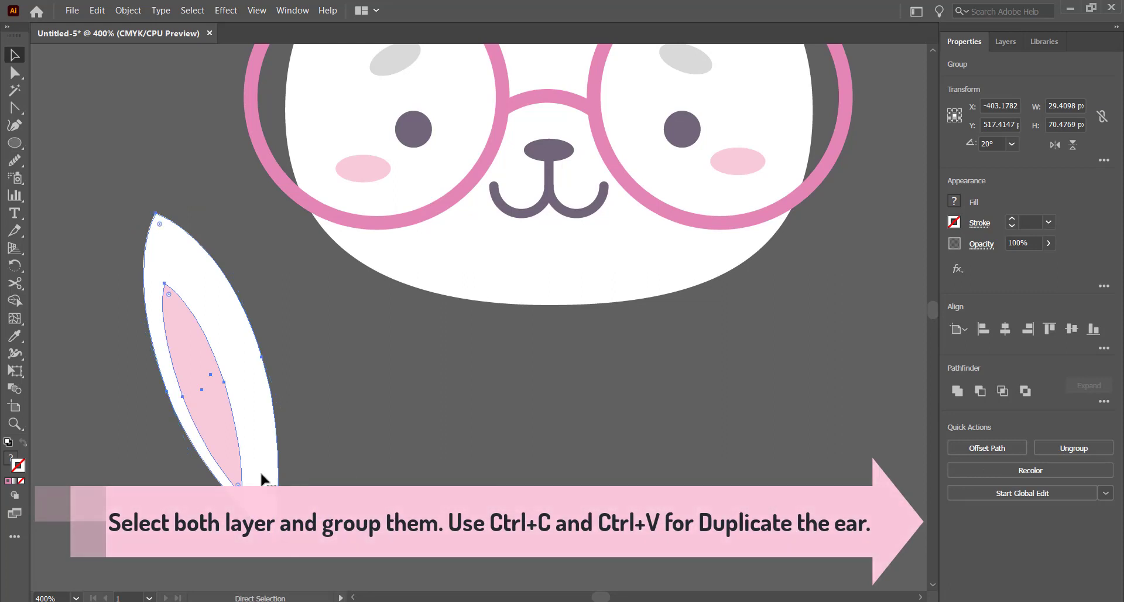
key(ctrl+c)
key(ctrl+v)
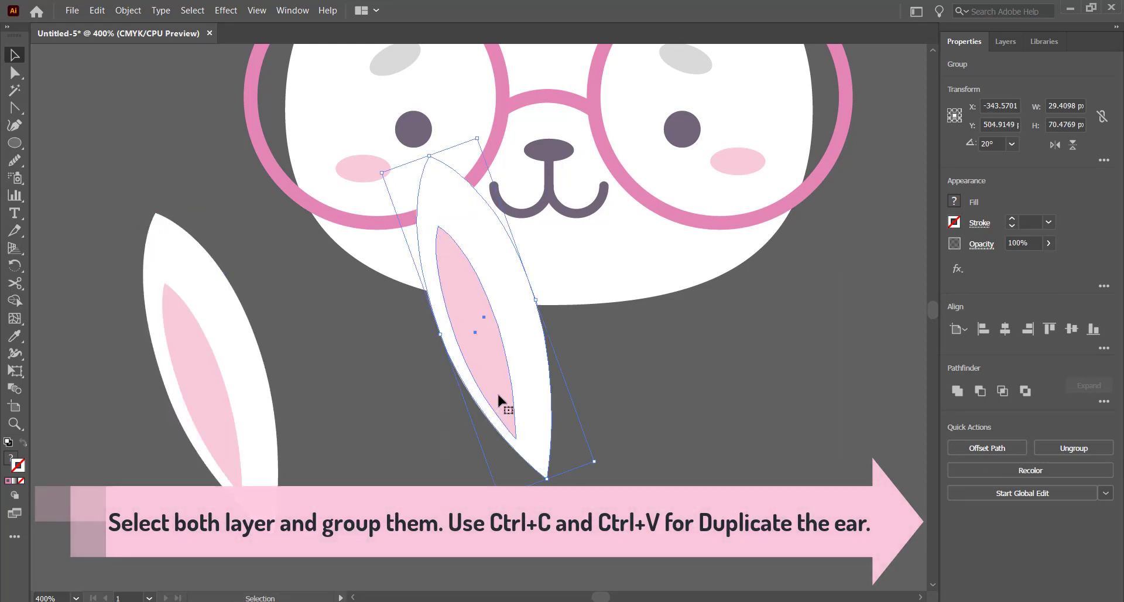
drag(497, 395, 354, 460)
Step: Reflect the duplicate ear across the vertical axis and move it level with the first ear, to about X -361.2, Y 517.4 px
right_click(352, 239)
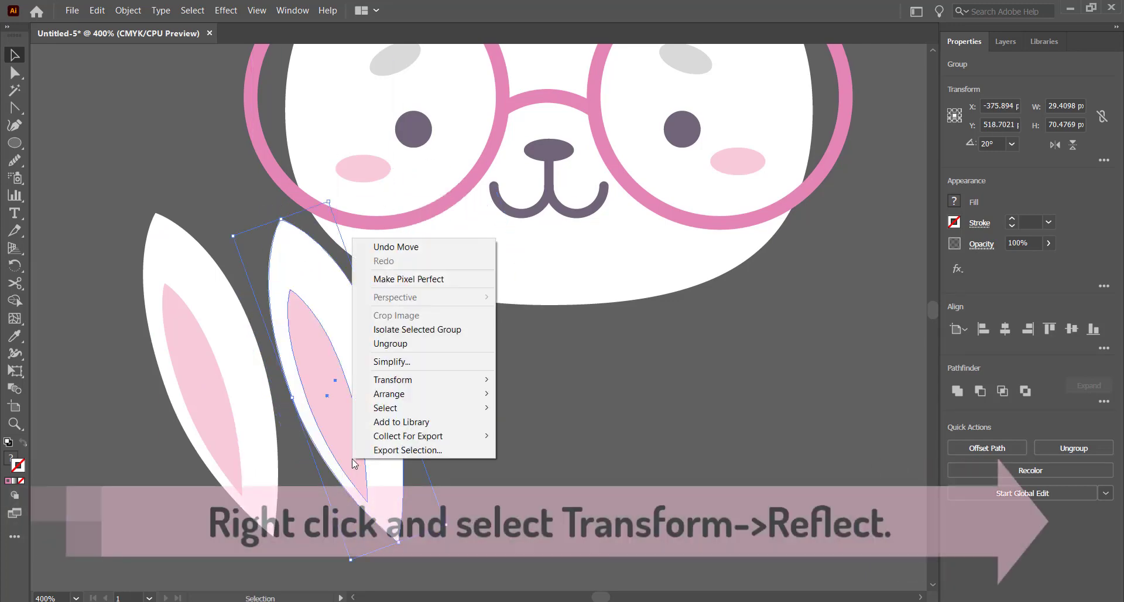
mouse_move(434, 378)
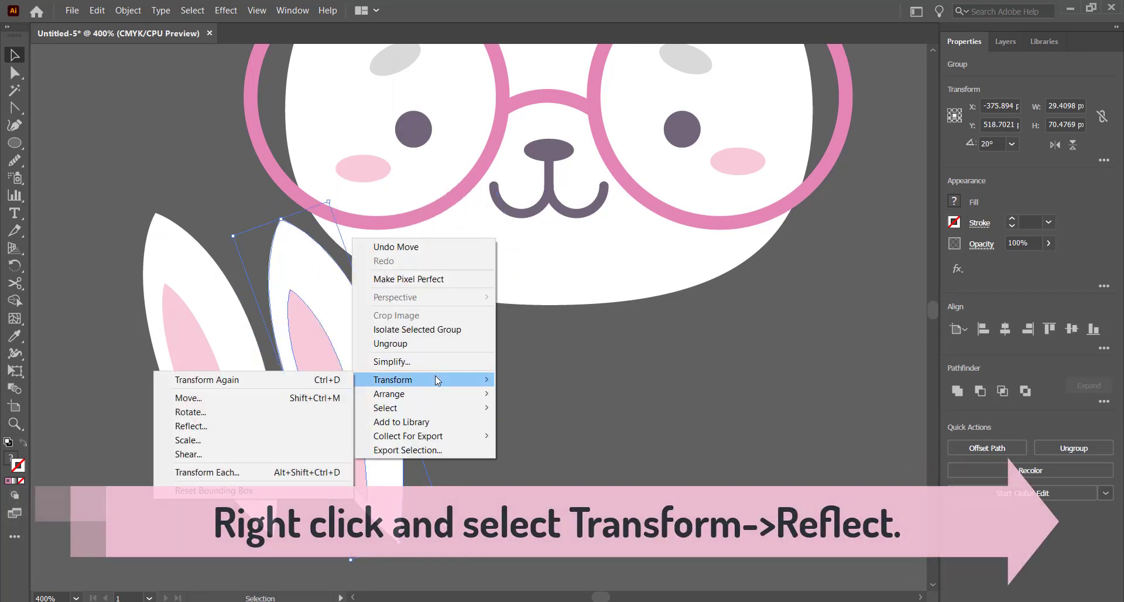
click(294, 436)
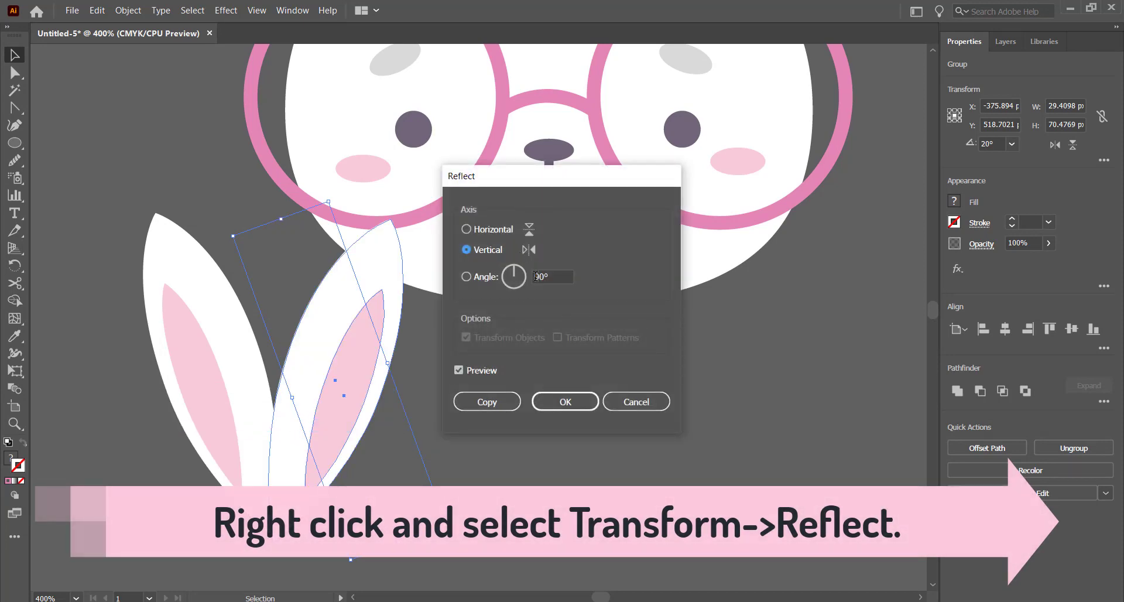
click(560, 402)
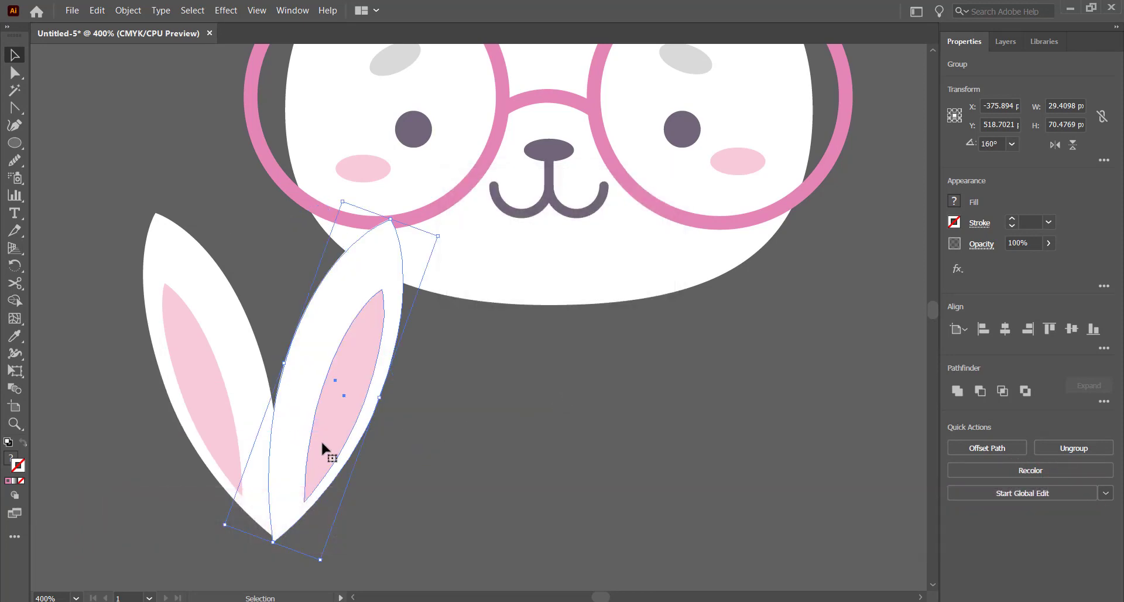
drag(322, 443, 371, 435)
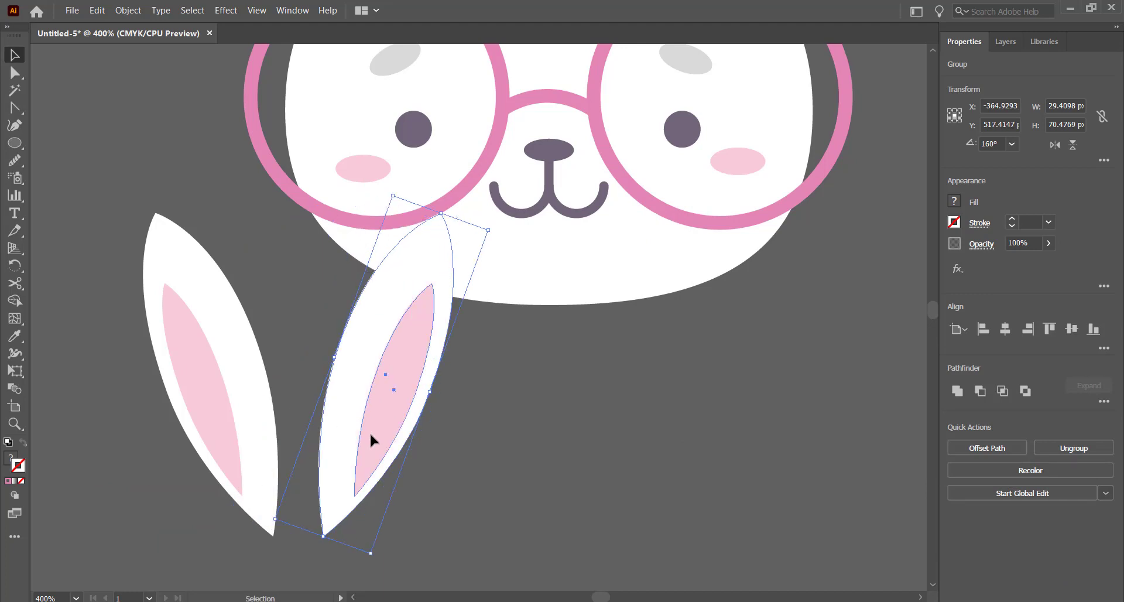
drag(371, 435, 389, 435)
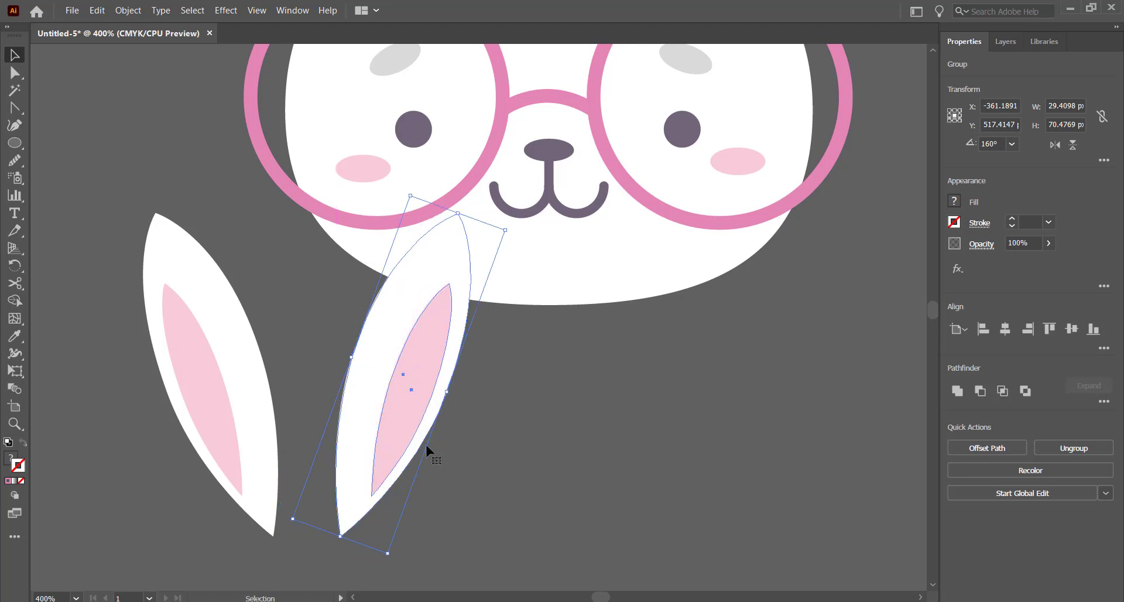
Step: Select both ears, place them centered on top of the head at about X -329.4, Y 391.2 px, and deselect them
drag(486, 464, 193, 420)
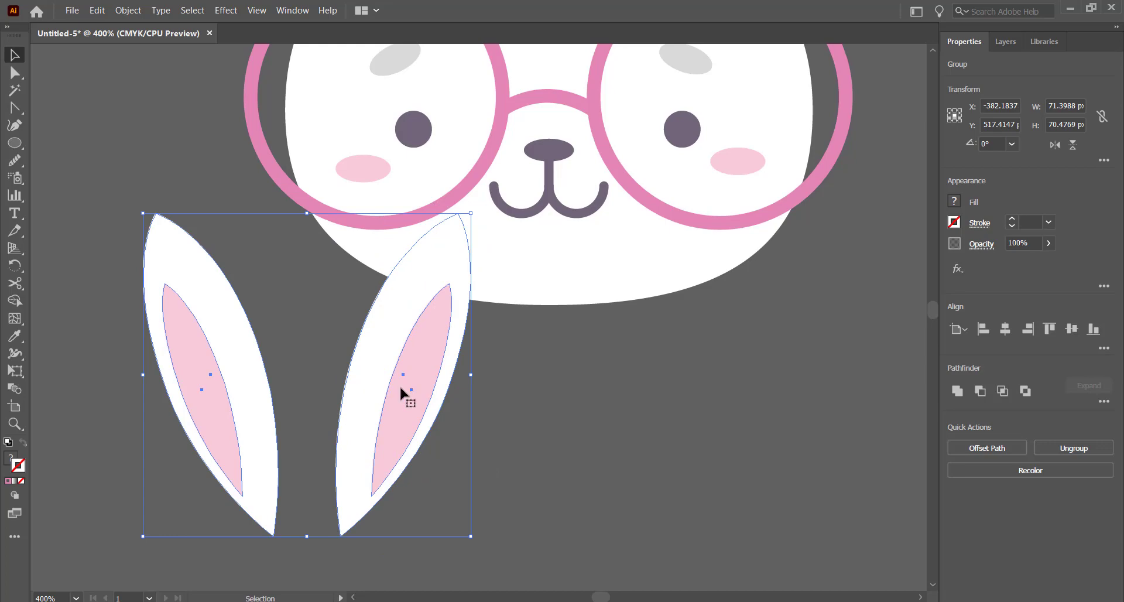
scroll(400, 387, up, 5)
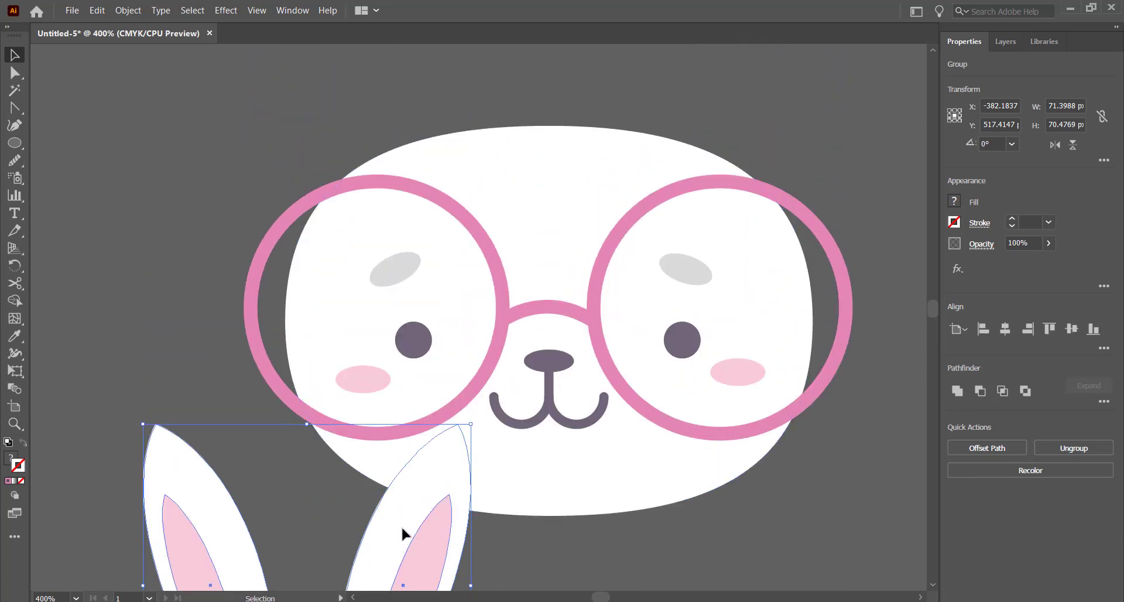
drag(402, 525, 570, 199)
scroll(572, 95, up, 2)
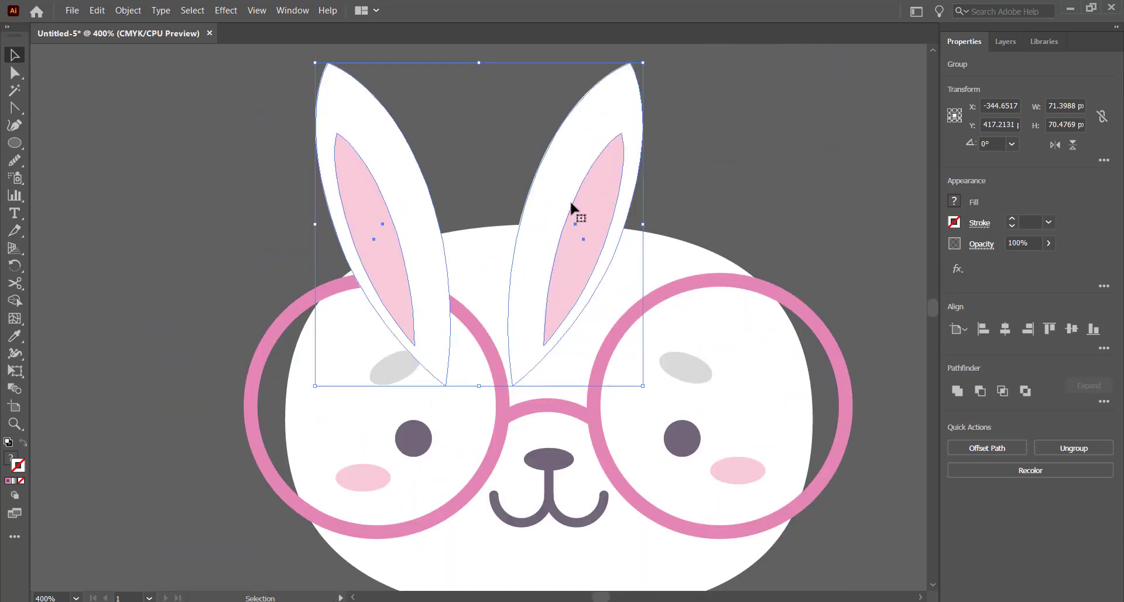
drag(544, 309, 624, 186)
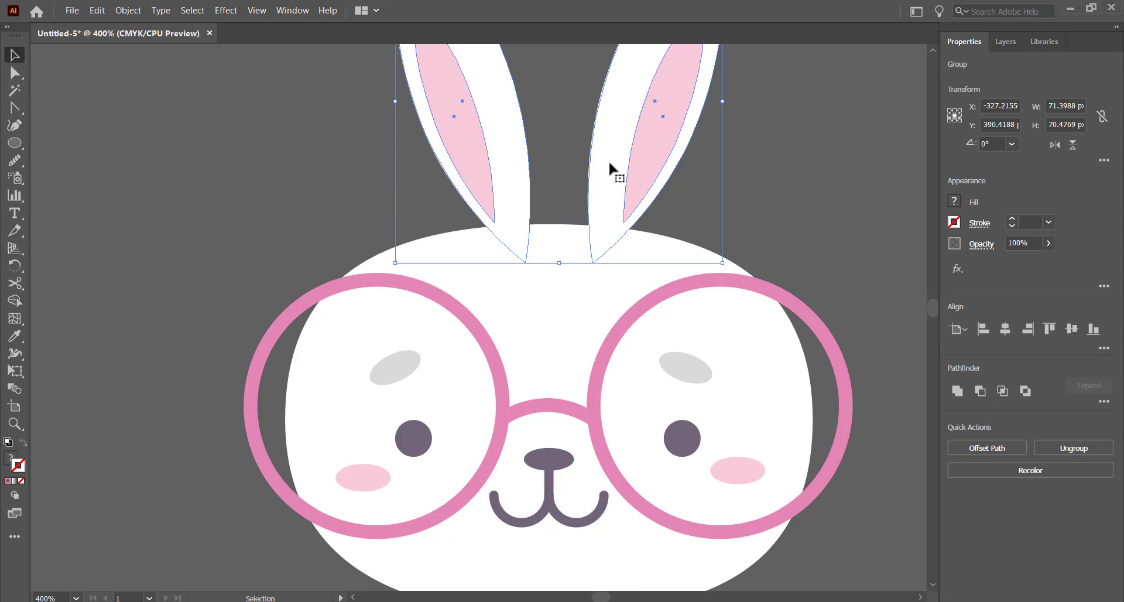
drag(609, 163, 599, 167)
click(367, 171)
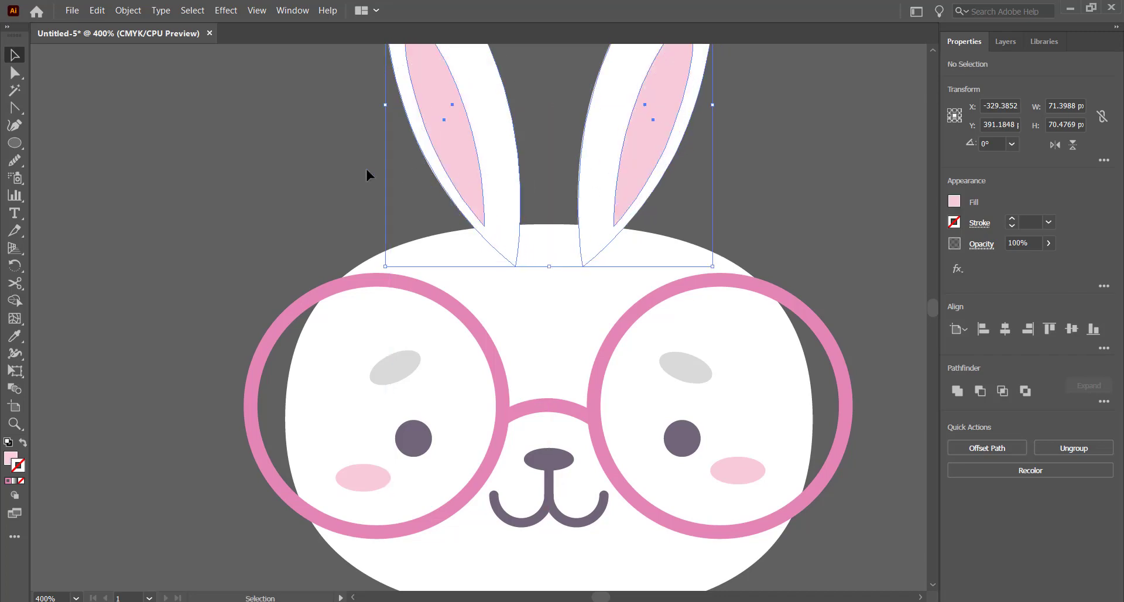
Step: Select the whole bunny and move it down 30 px, clear of the color swatches, then deselect it
key(ctrl+minus)
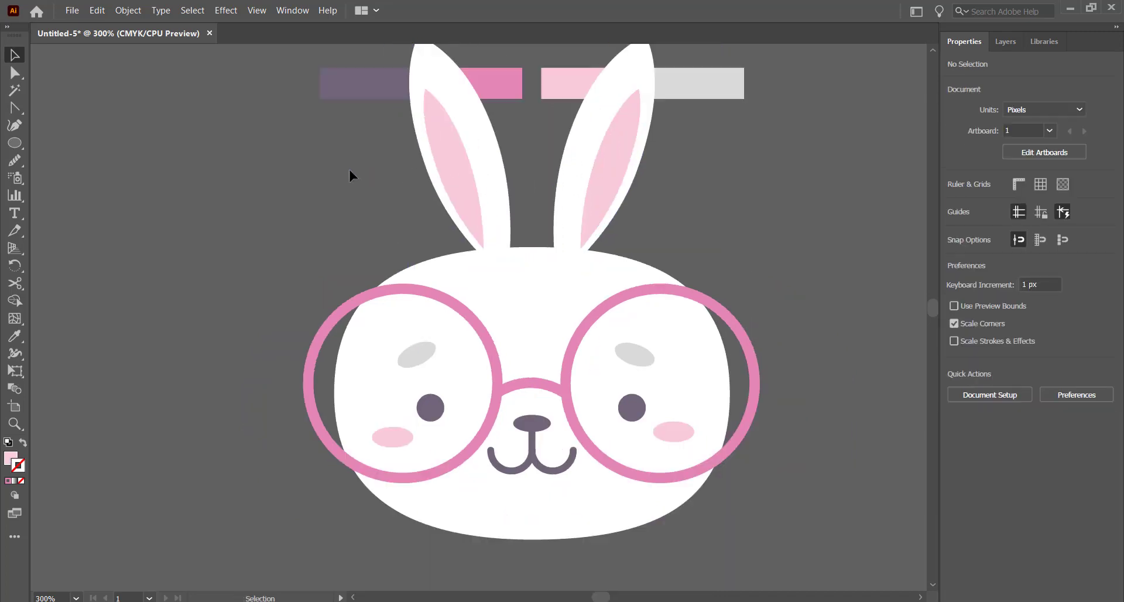
drag(314, 175, 816, 535)
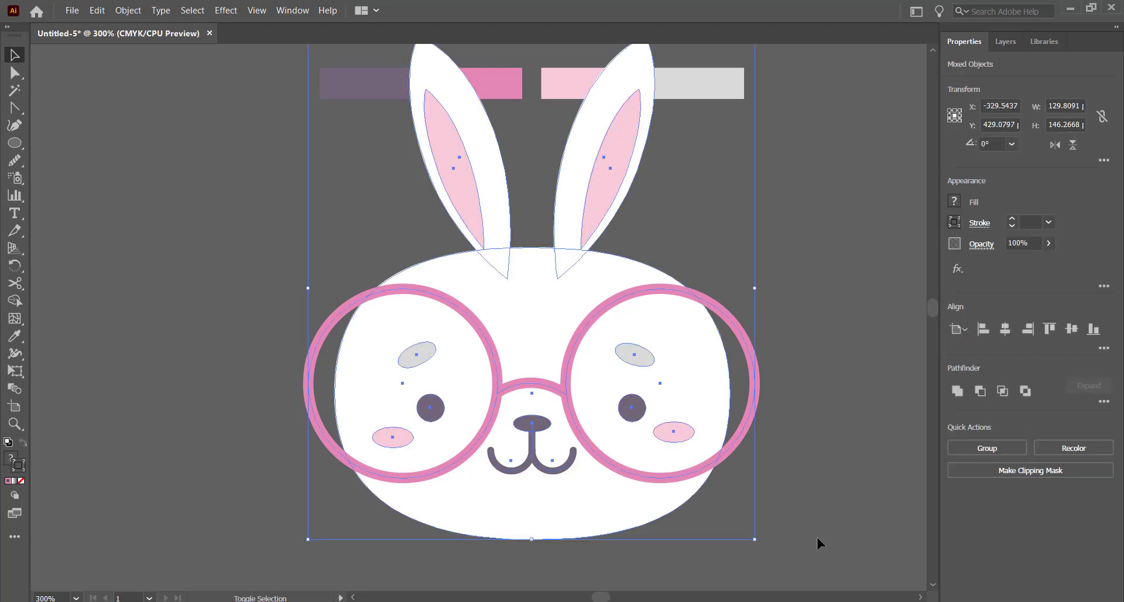
key(shift+Down)
key(shift+Down)
key(shift+Down)
key(shift+Down)
scroll(815, 535, down, 3)
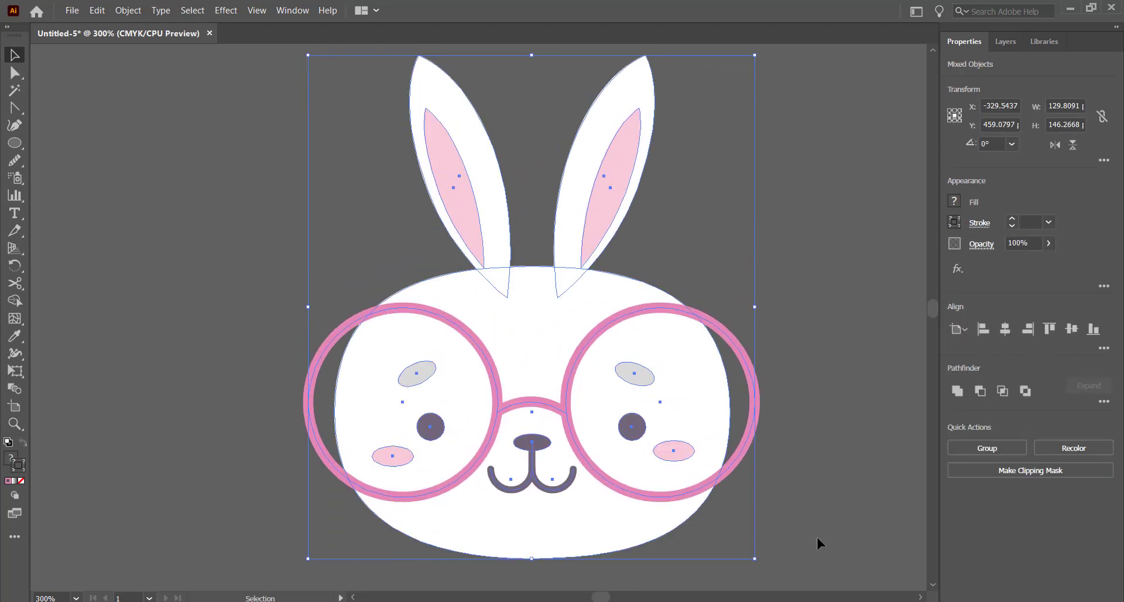
click(881, 381)
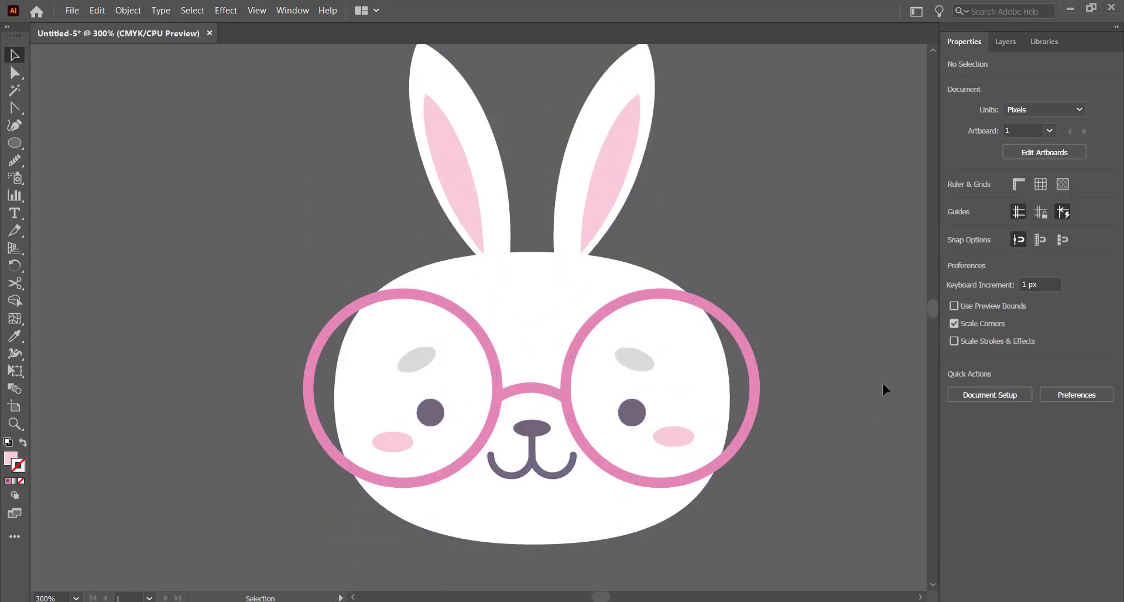
Step: Cover the artboard with a magenta 1500 x 1500 px square background centered at X 750, Y 750 px
key(ctrl+minus)
key(ctrl+minus)
key(ctrl+minus)
key(ctrl+minus)
key(ctrl+minus)
key(ctrl+minus)
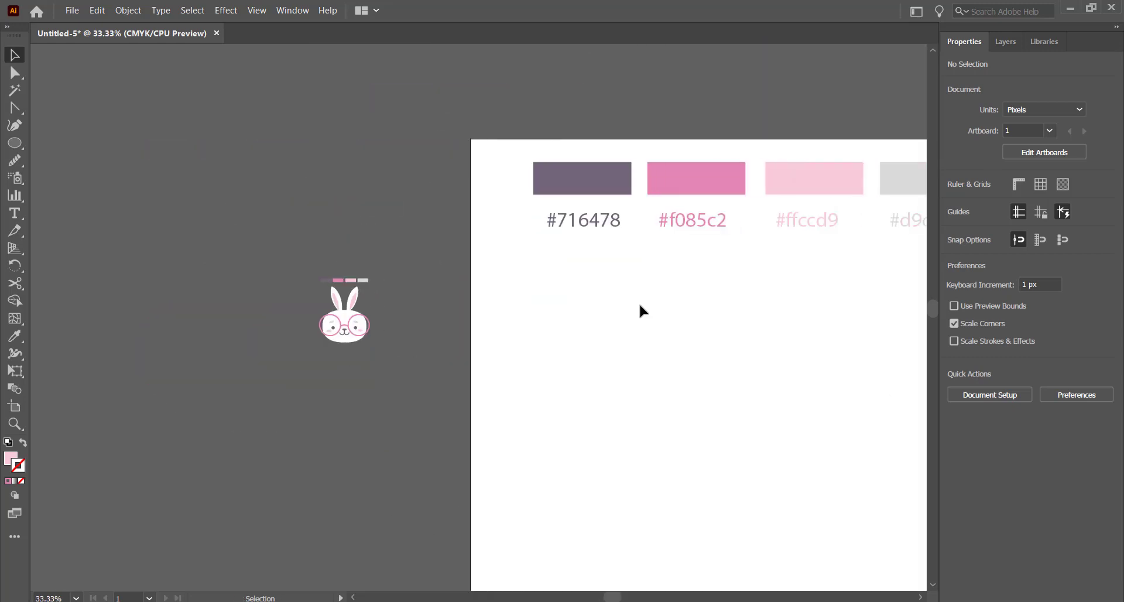
scroll(377, 284, right, 5)
drag(469, 183, 776, 538)
scroll(784, 547, down, 5)
drag(489, 394, 497, 556)
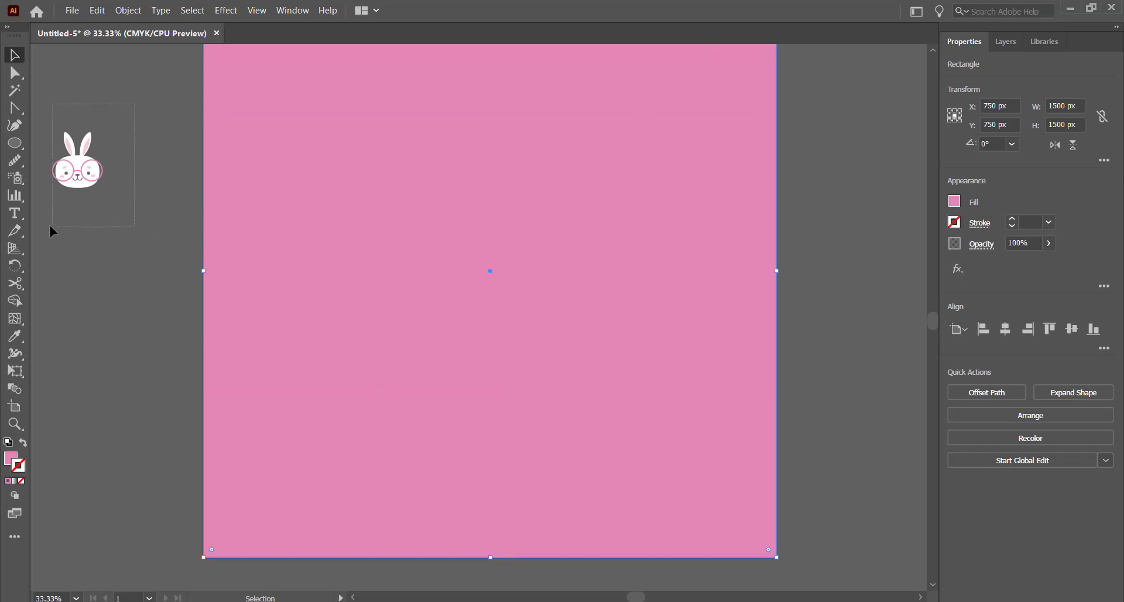
Step: Move the whole bunny onto the magenta background and enlarge it to fill most of the square
drag(76, 186, 479, 297)
drag(504, 299, 782, 513)
key(ctrl+0)
click(781, 316)
Step: Select all objects, align them to their horizontal center, and deselect them
key(ctrl+a)
click(1005, 329)
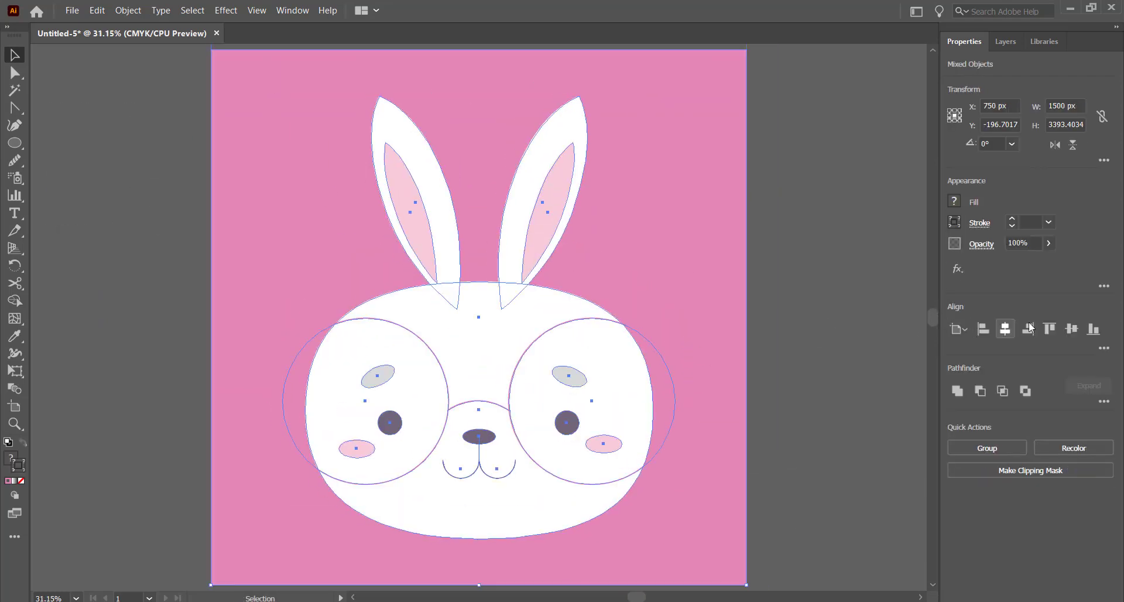
click(843, 318)
Step: Recolor the magenta background square with the light pink sampled from the inner ear, then deselect it
click(726, 304)
key(i)
click(552, 213)
key(v)
click(818, 206)
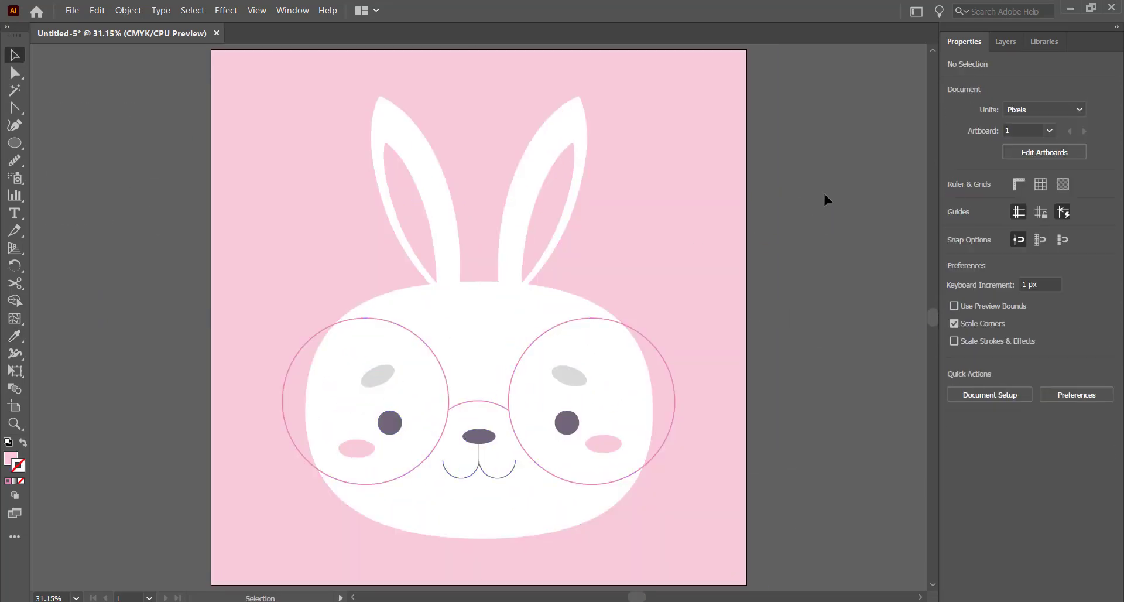
Step: Examine the bunny artwork in full screen mode, fitted to the window and enlarged
key(f)
key(f)
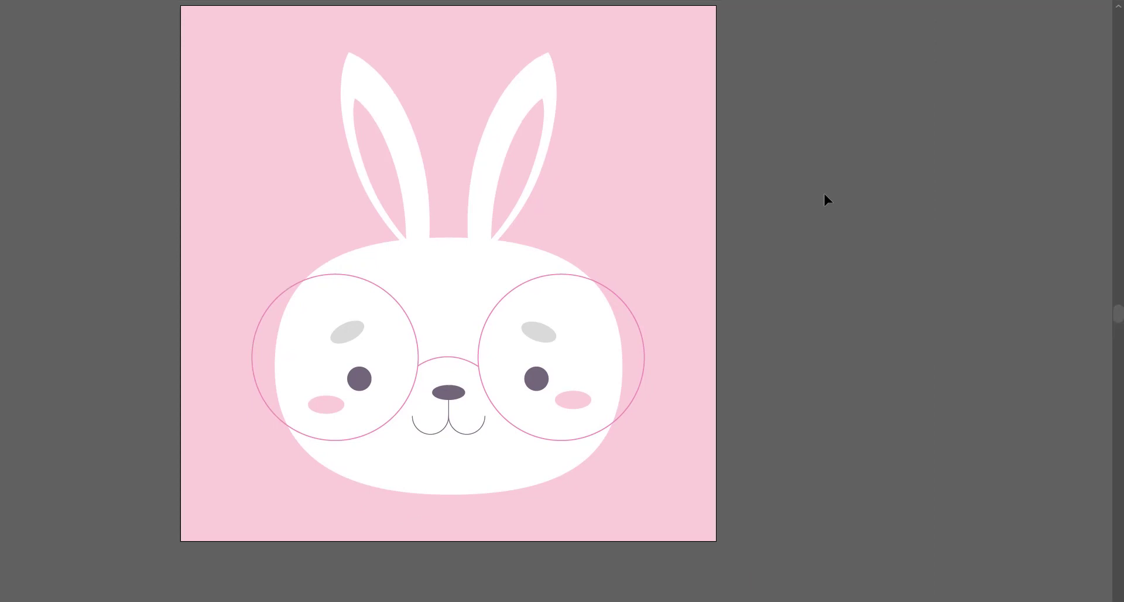
key(ctrl+0)
key(ctrl+plus)
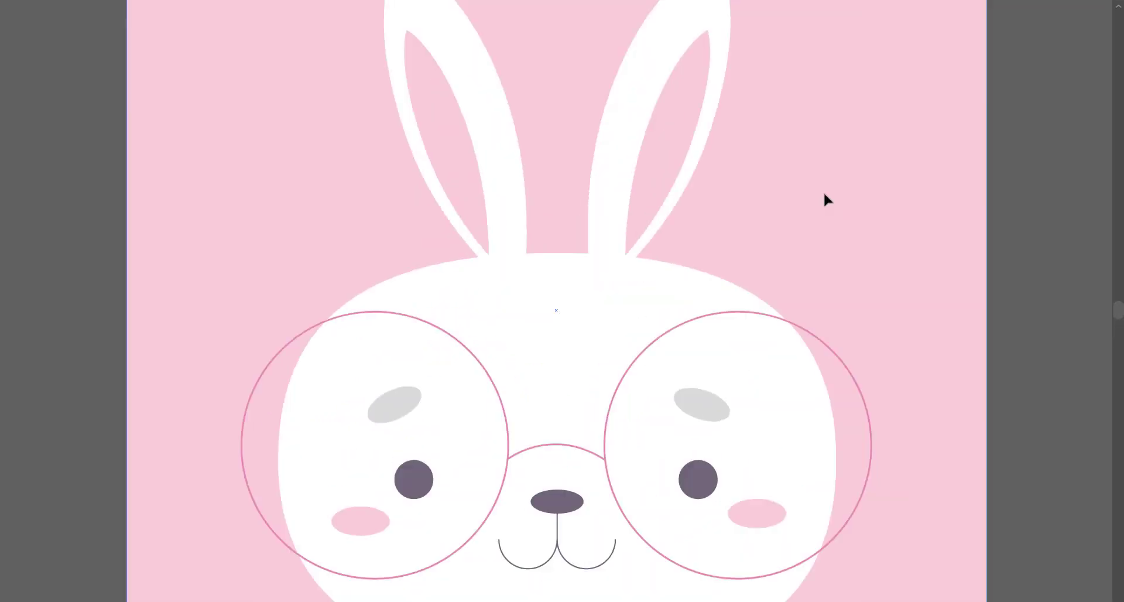
key(ctrl+0)
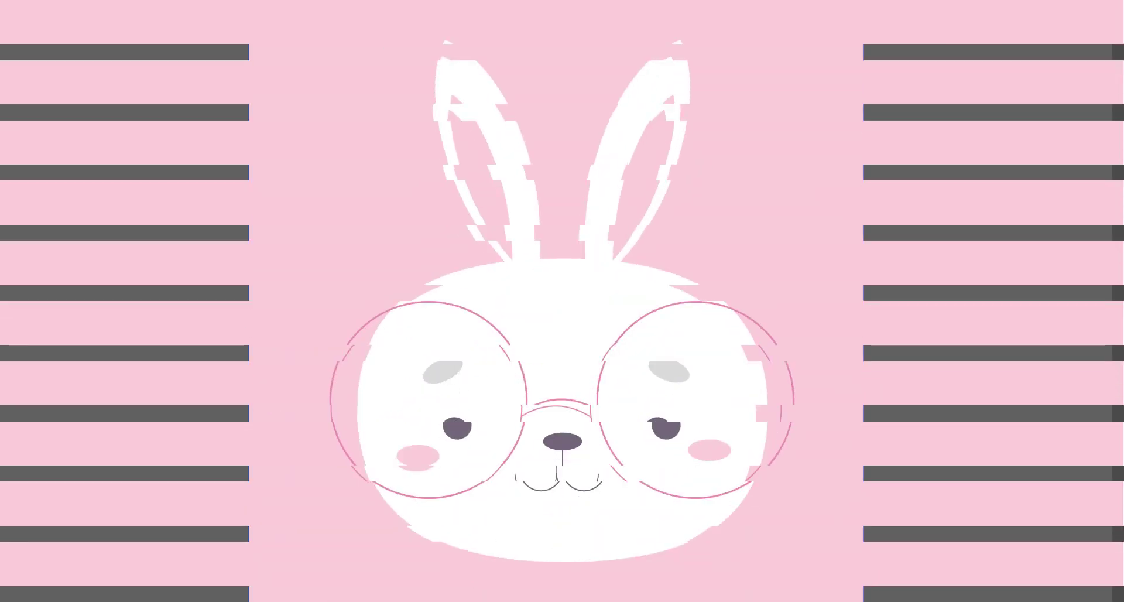